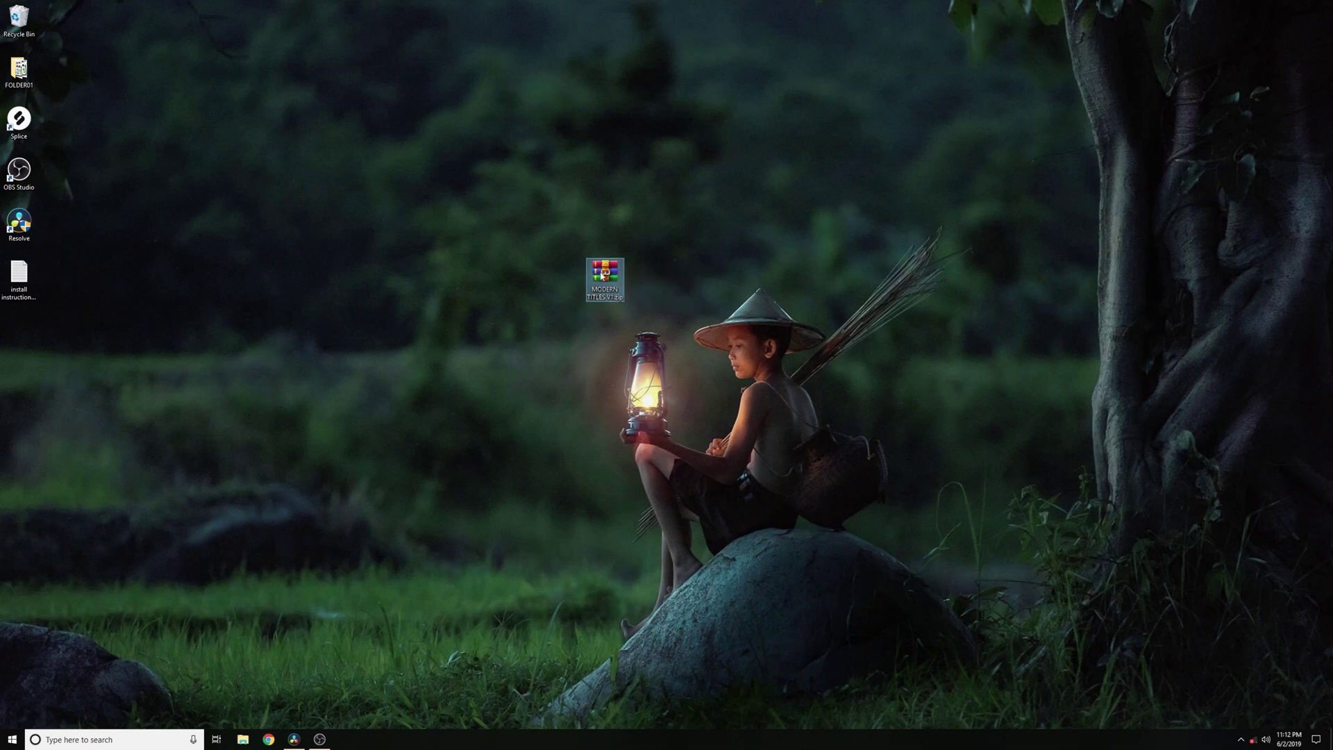
Open the MODERN TITLES V1.zip archive and look over its four bundled font archives.
double_click(612, 277)
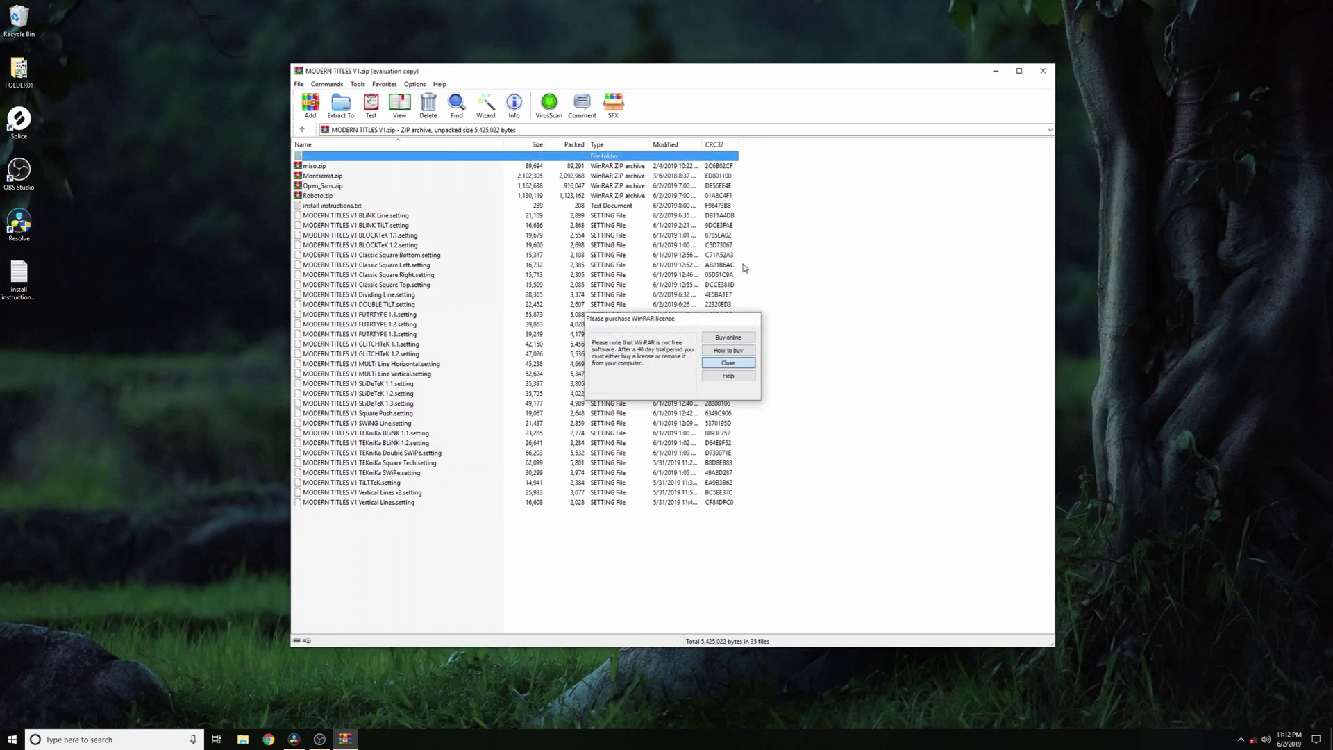
left_click(729, 361)
left_click_drag(748, 172, 712, 197)
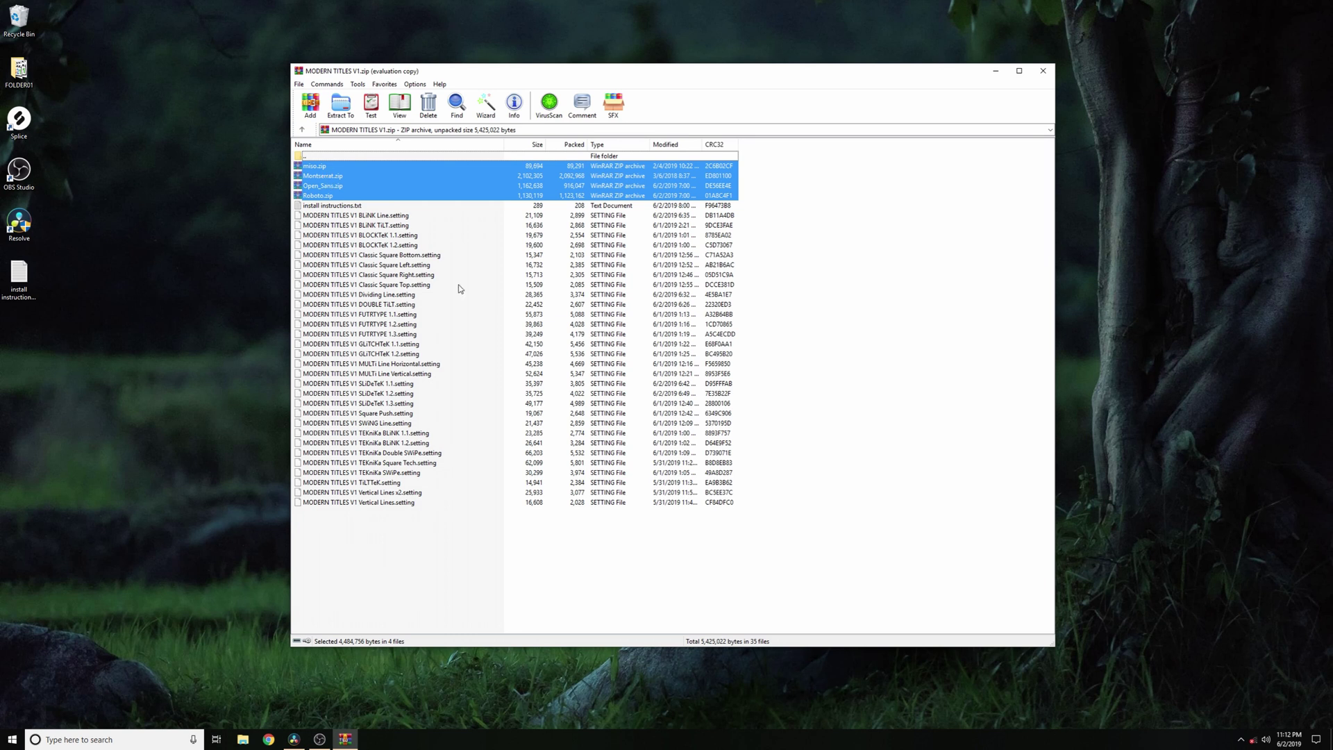
left_click(767, 184)
Preview the Montserrat Medium font inside Montserrat.zip, then return to the main archive.
double_click(327, 176)
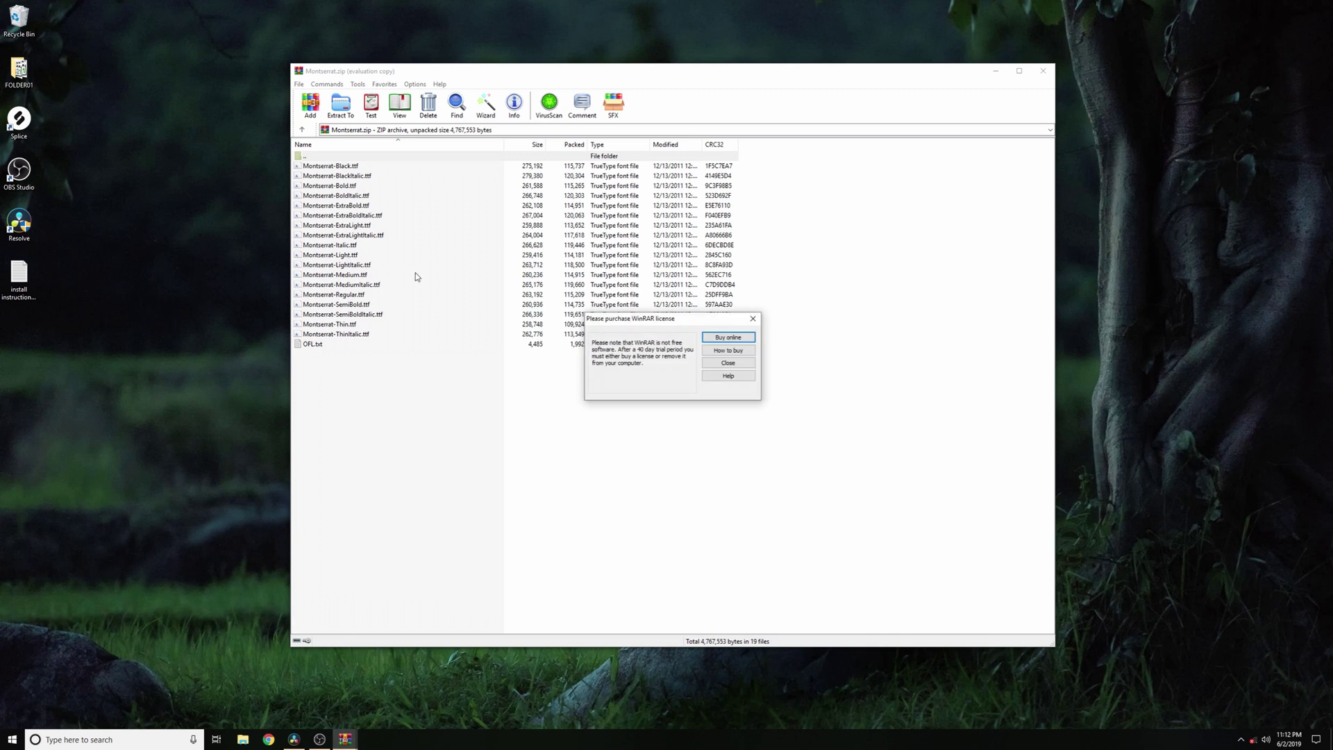
key("Escape")
double_click(300, 274)
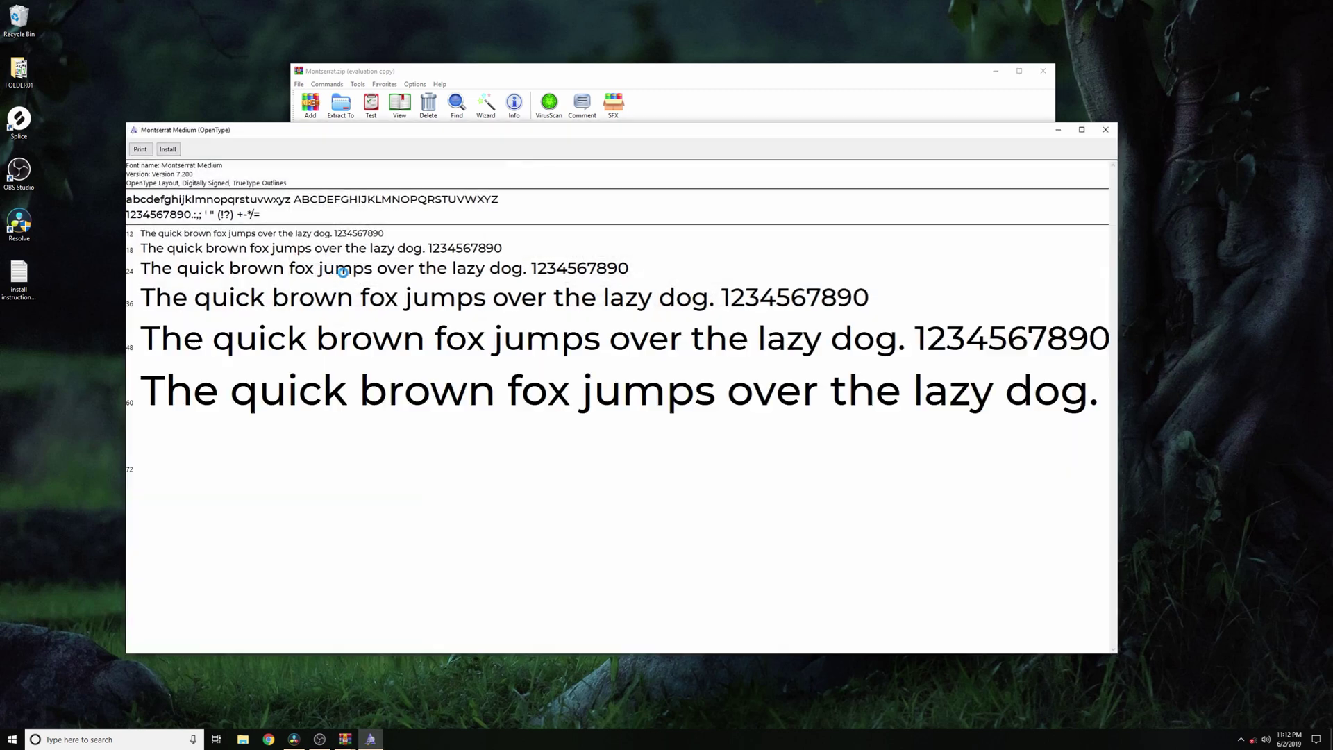
left_click(1104, 128)
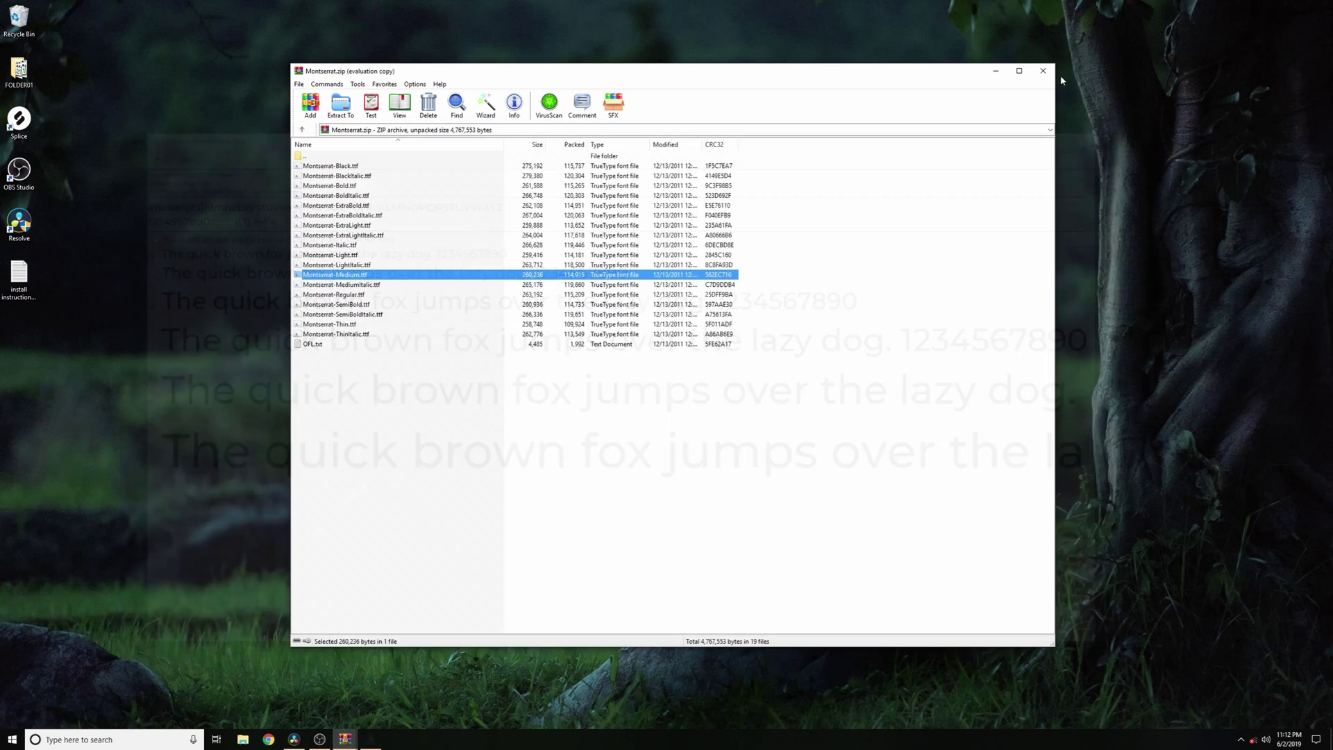
left_click(1043, 70)
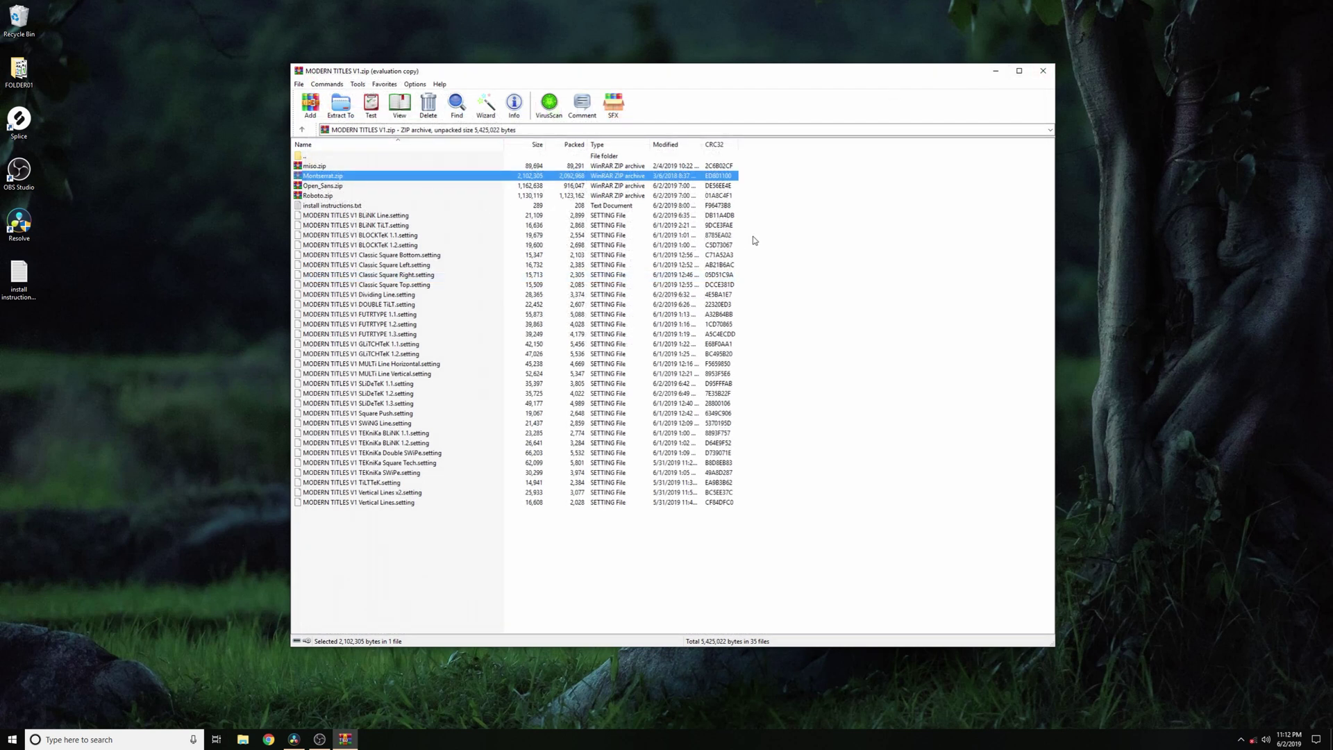
Select the 30 title setting files and read install instructions.txt in Notepad.
left_click_drag(747, 209, 459, 556)
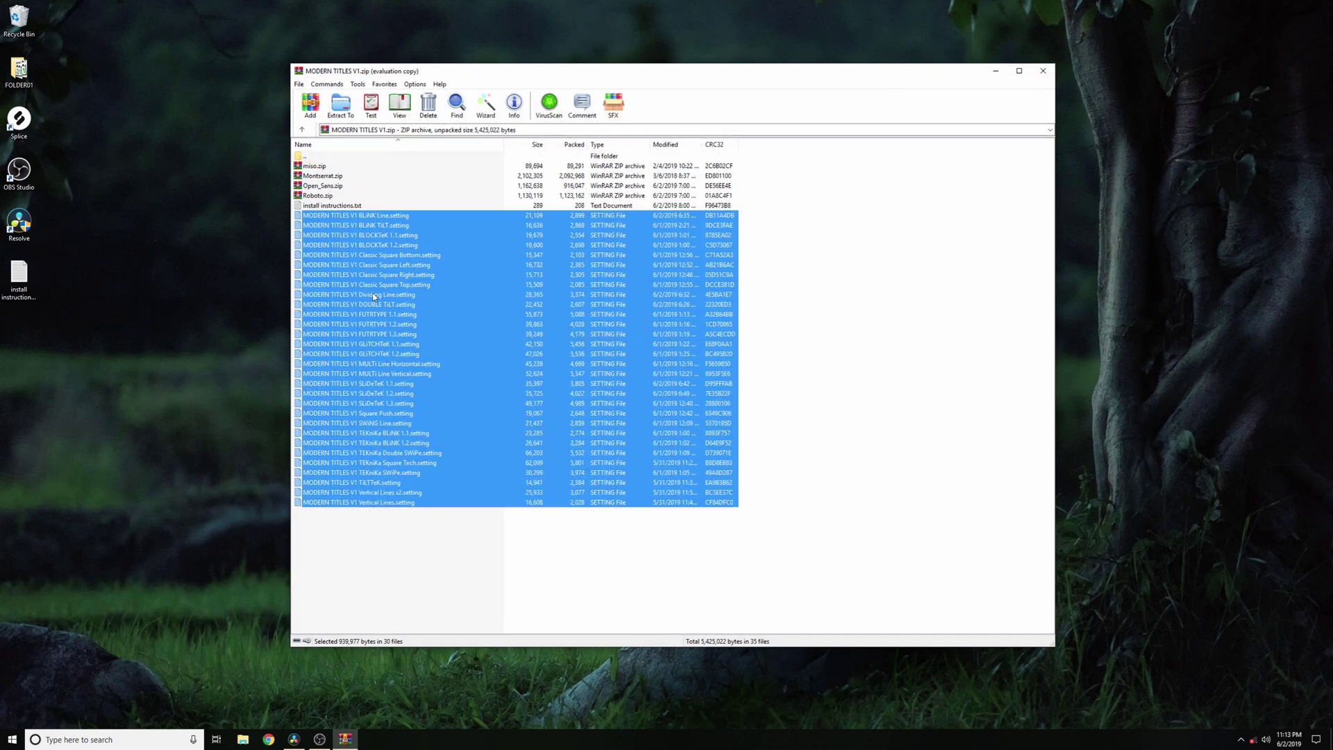
double_click(313, 207)
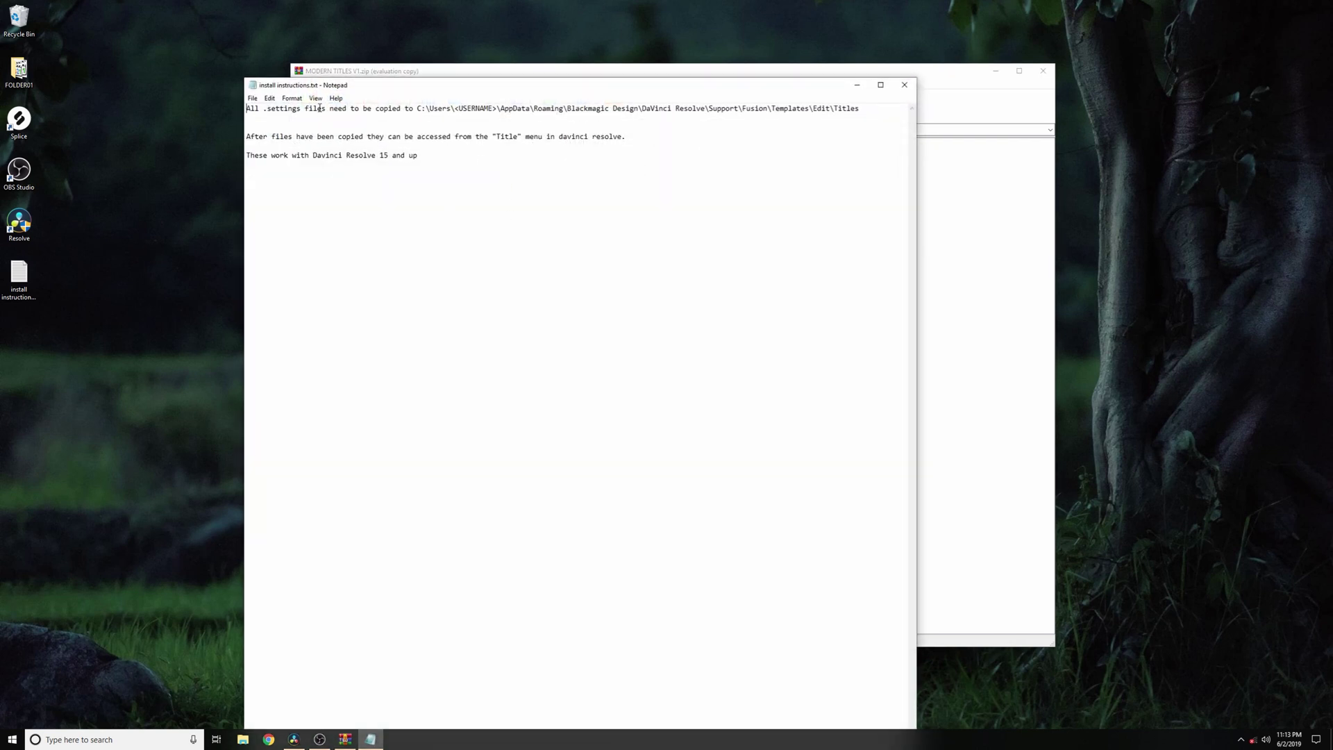
left_click(906, 85)
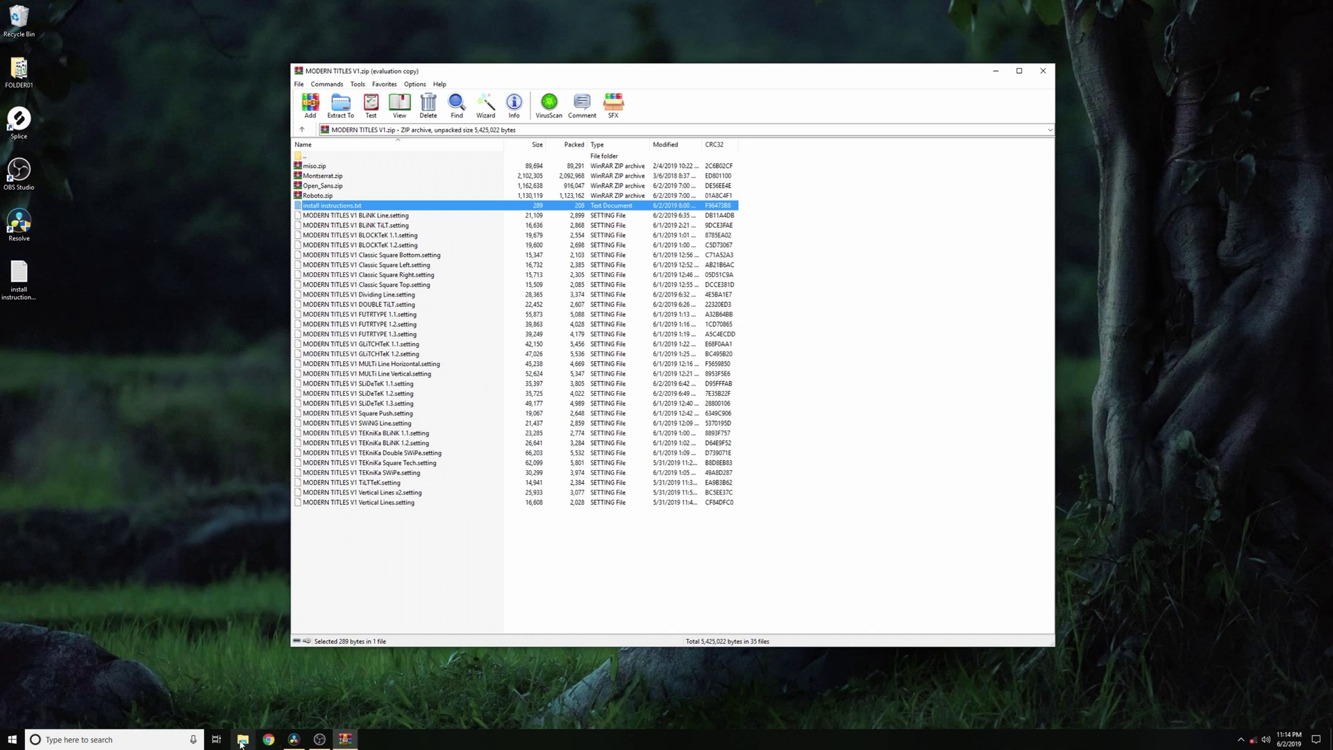
left_click(242, 740)
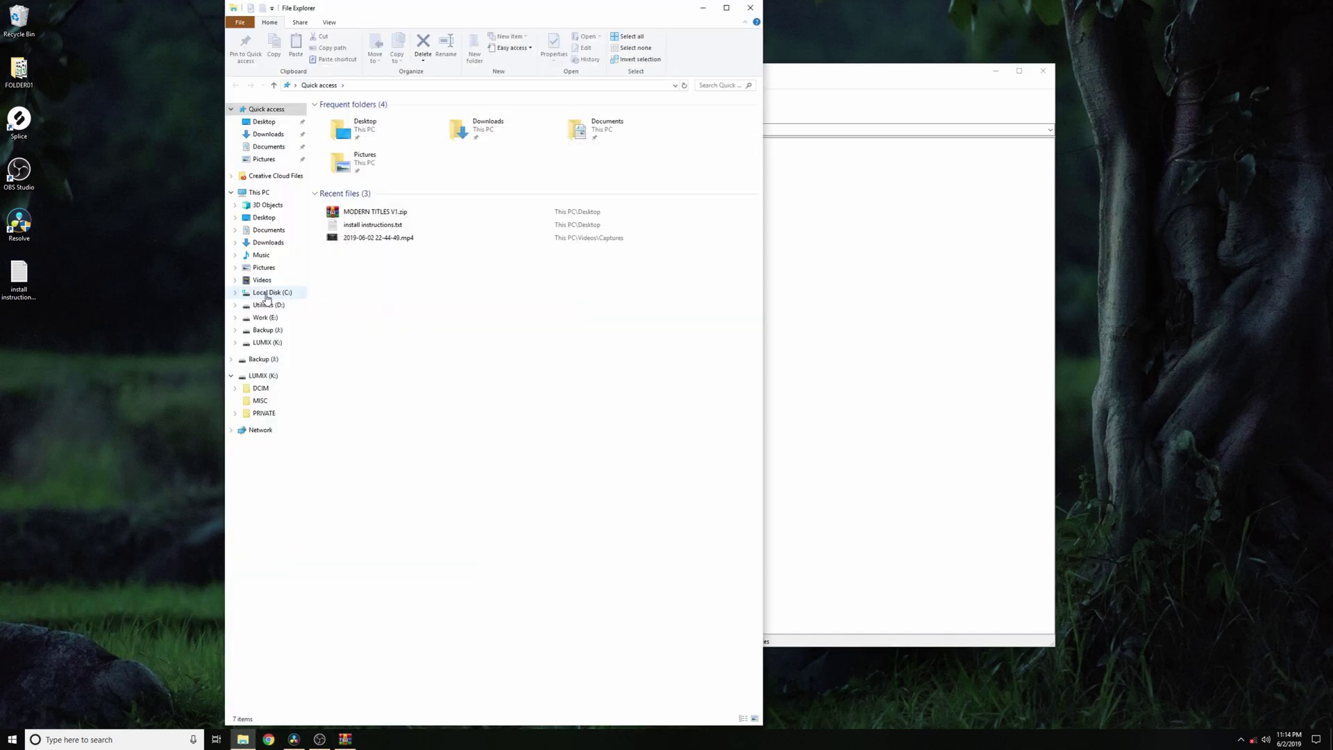
Go to C:\Users\<user> and turn on Hidden items so AppData shows.
left_click(266, 295)
double_click(390, 195)
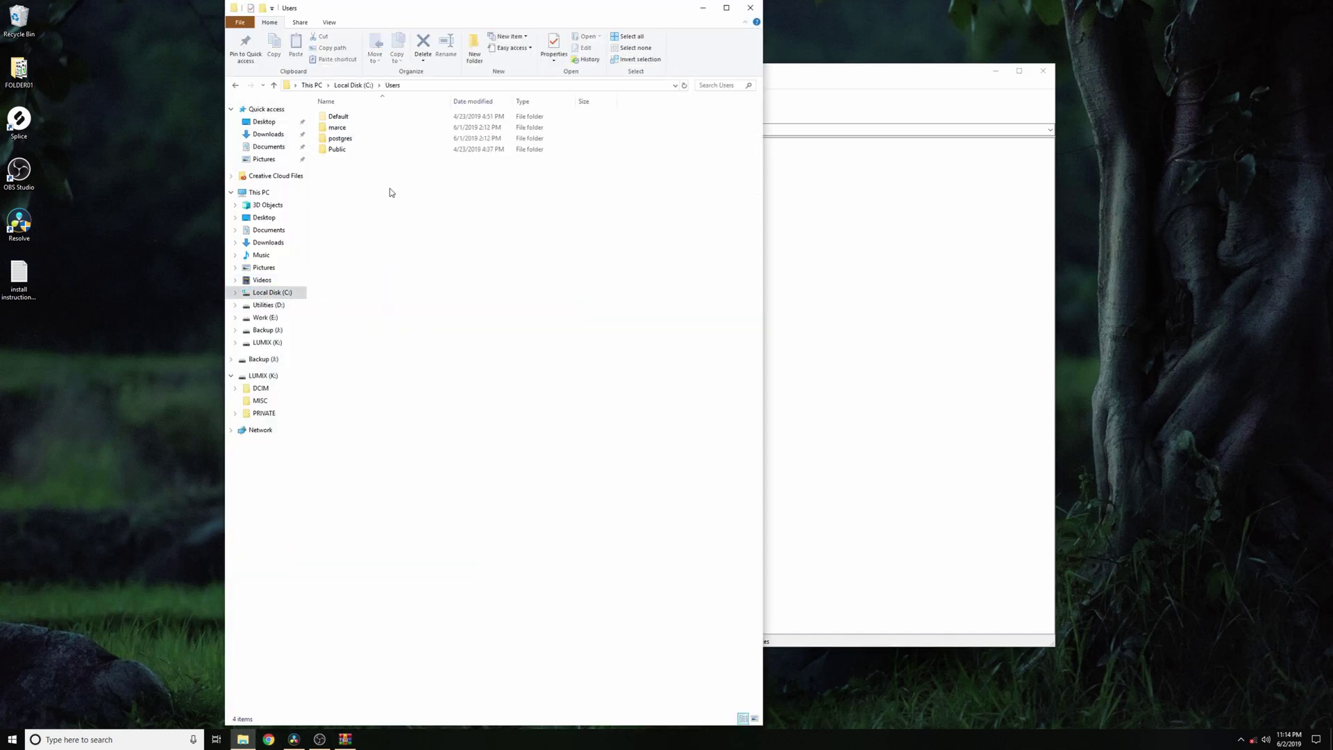
double_click(340, 127)
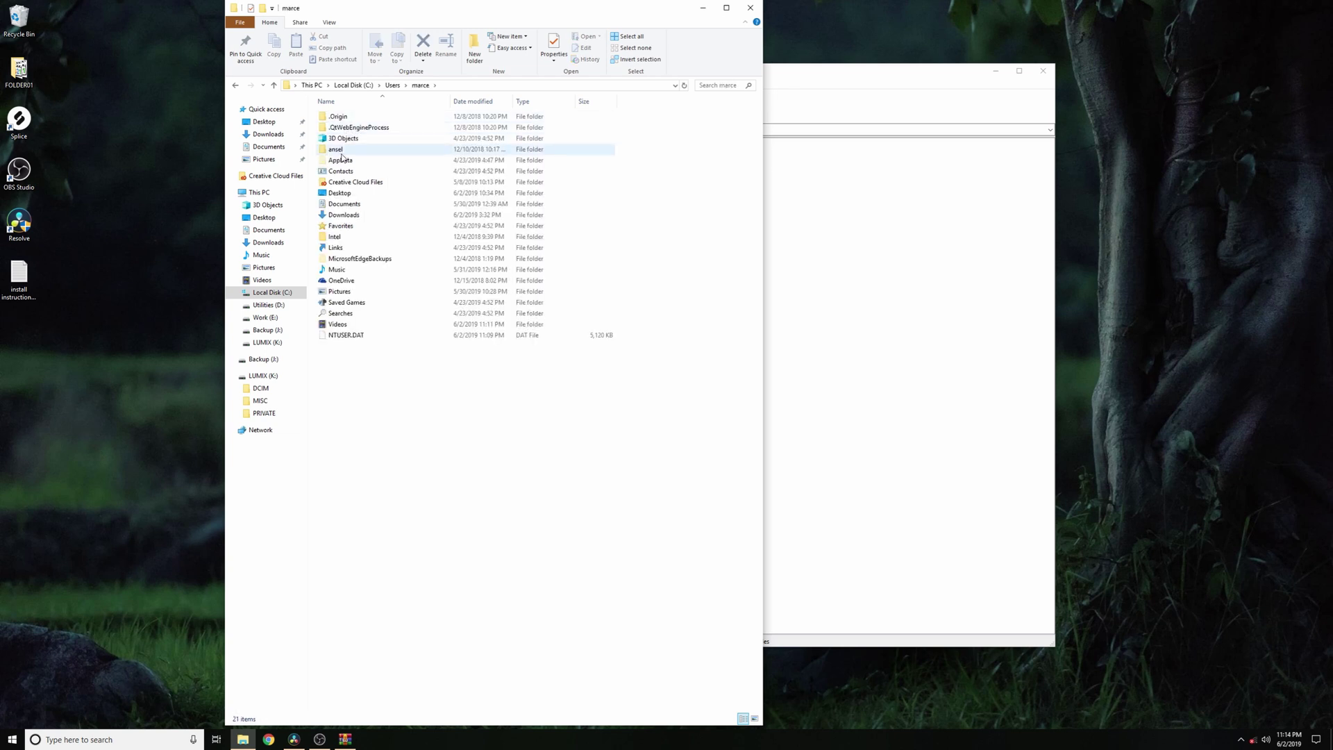
left_click(341, 160)
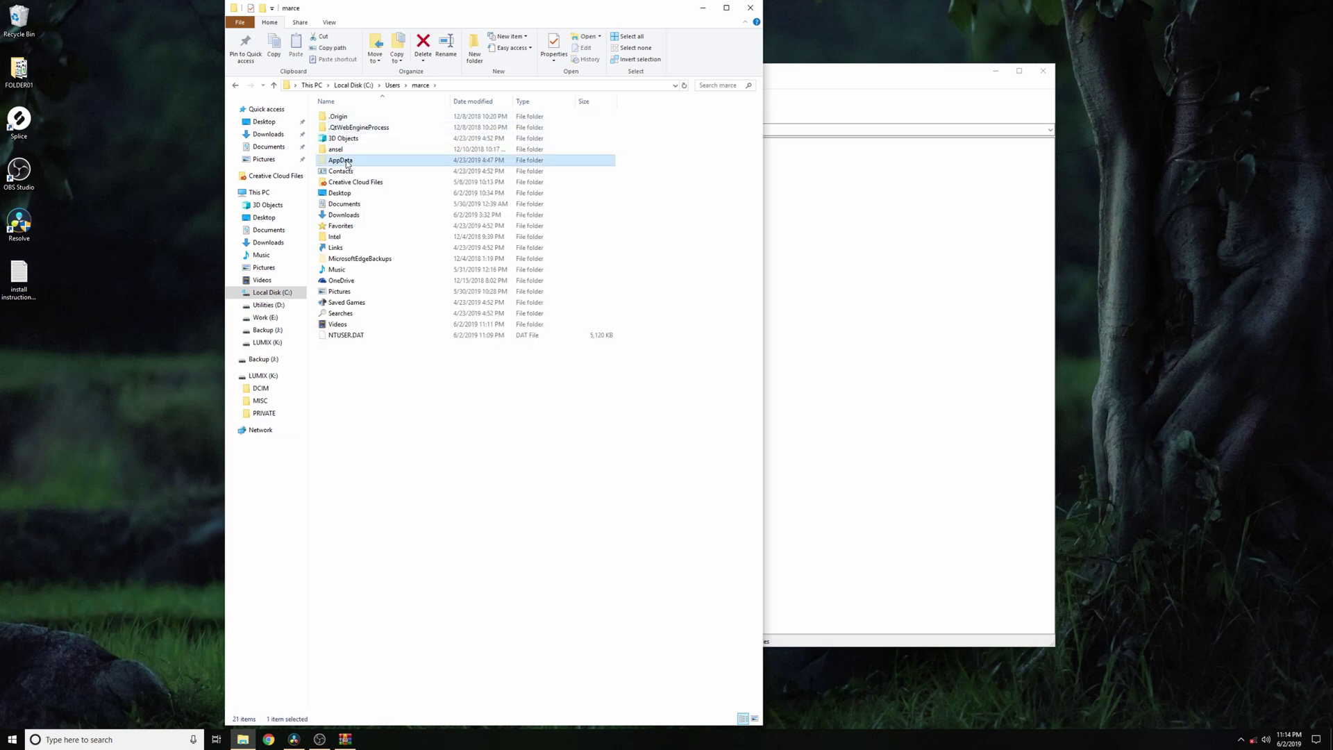
left_click(330, 22)
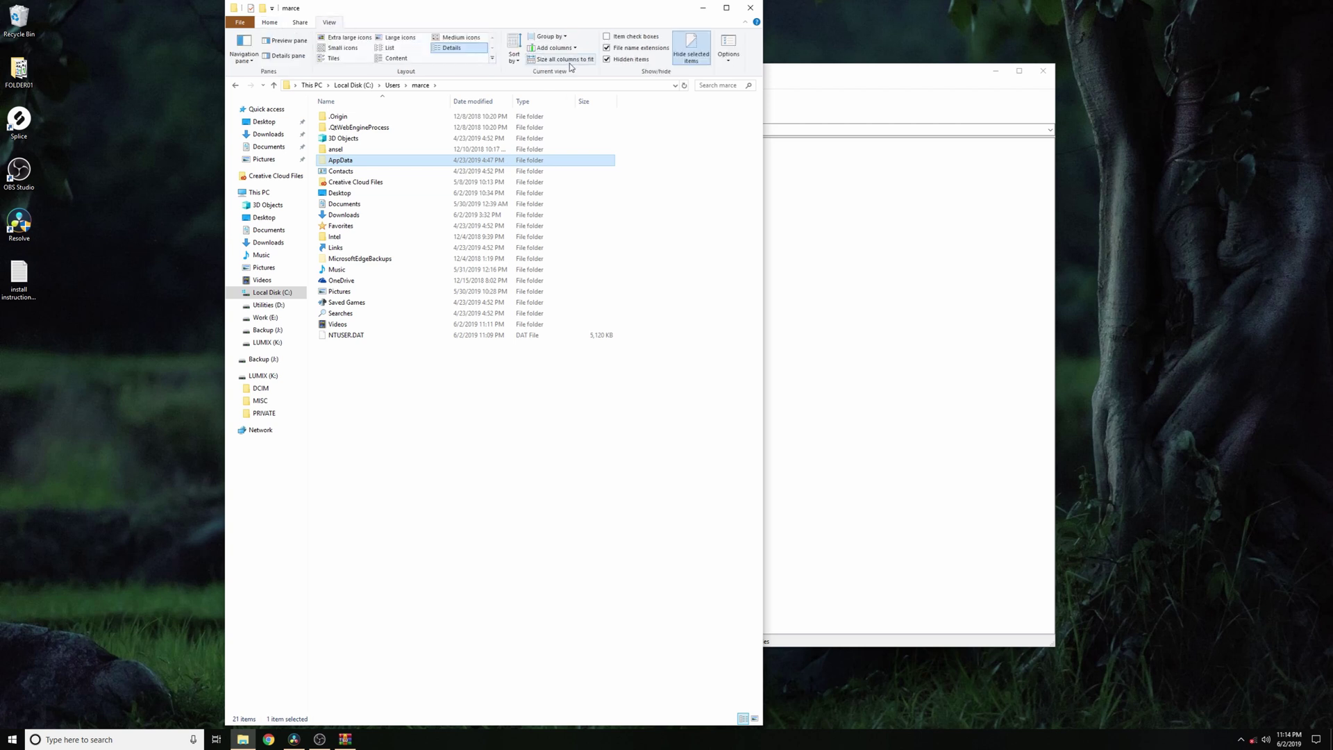
left_click(608, 60)
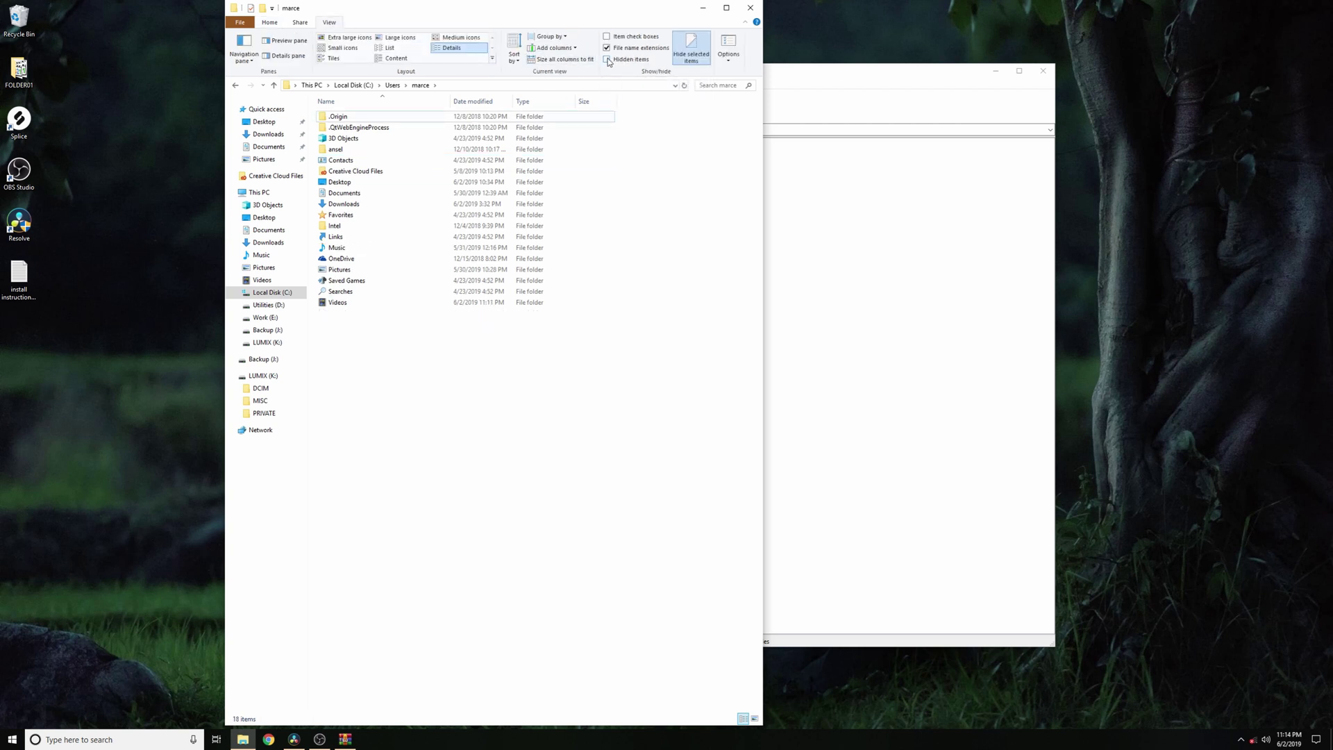
left_click(607, 60)
left_click(607, 60)
left_click(608, 60)
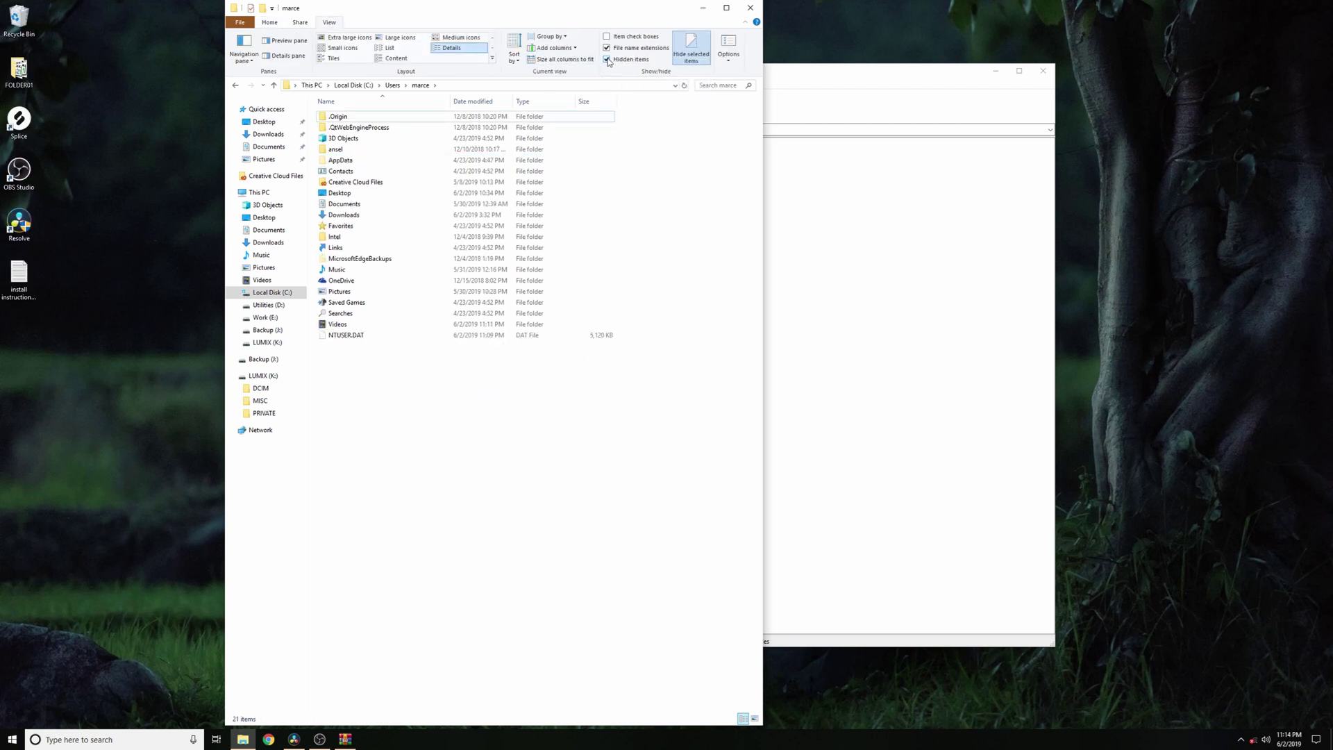
Browse AppData\Roaming\Blackmagic Design\DaVinci Resolve\Support\Fusion\Templates\Edit\Titles to find the setting files.
double_click(352, 161)
double_click(350, 139)
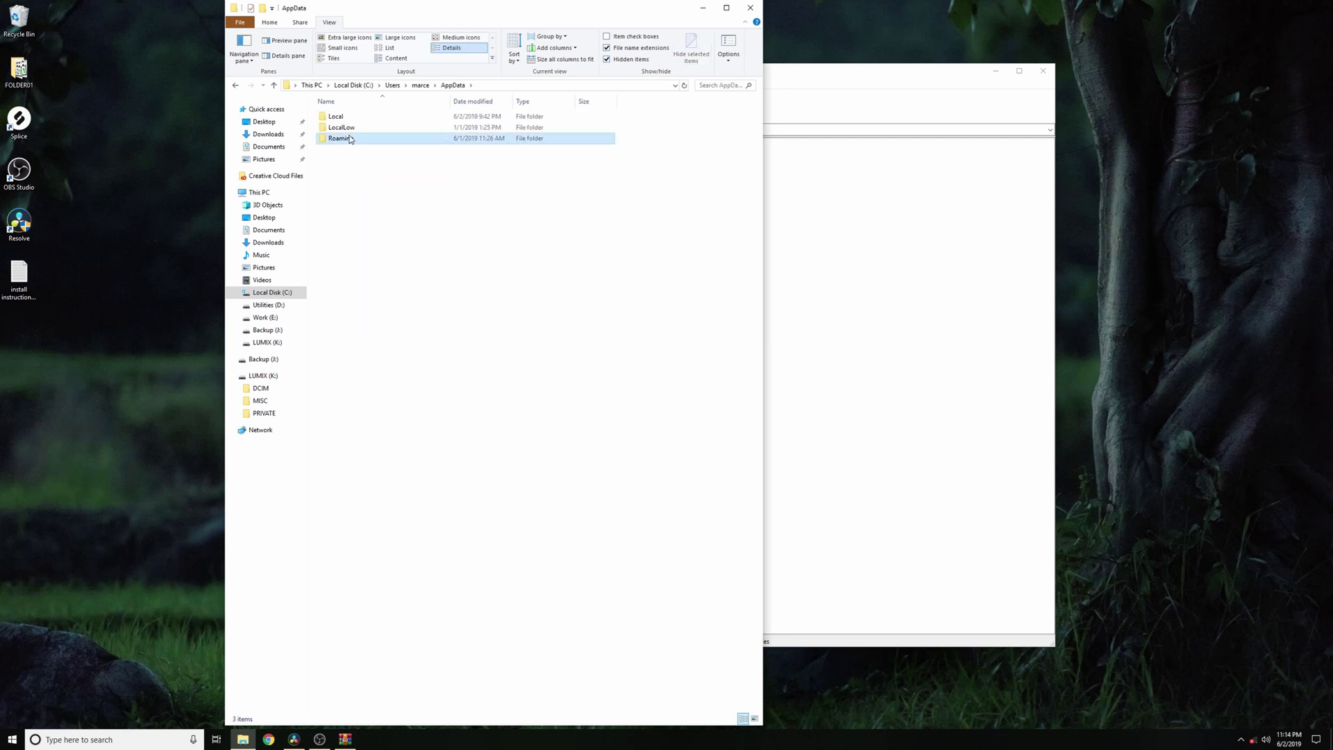
double_click(360, 172)
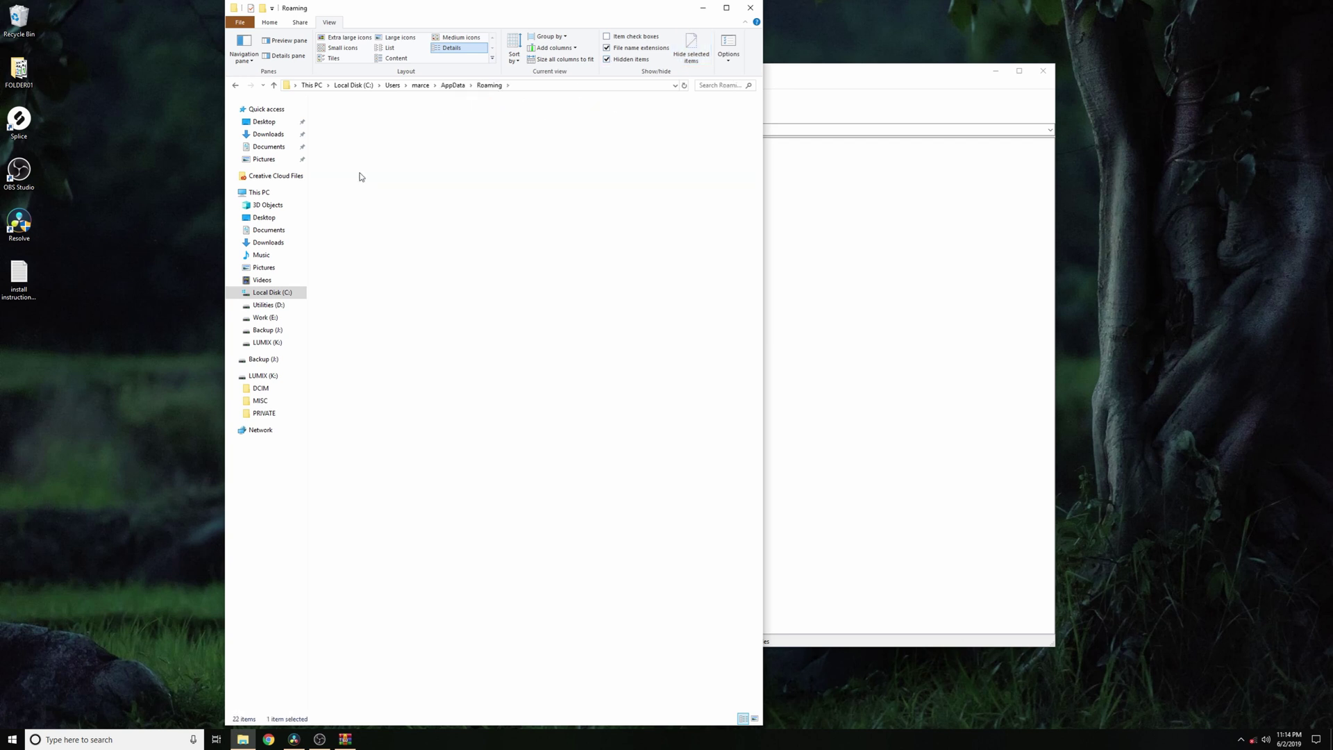
left_click(360, 120)
double_click(359, 118)
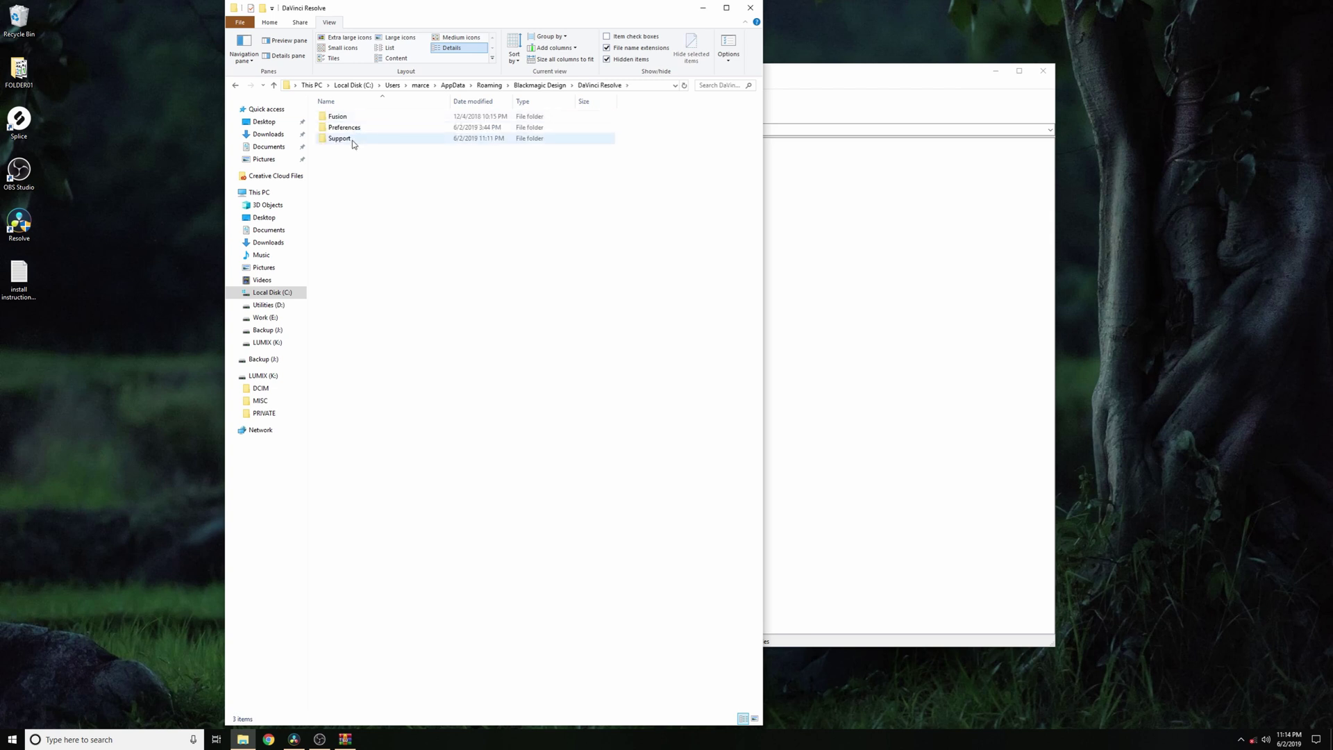
double_click(352, 139)
double_click(353, 171)
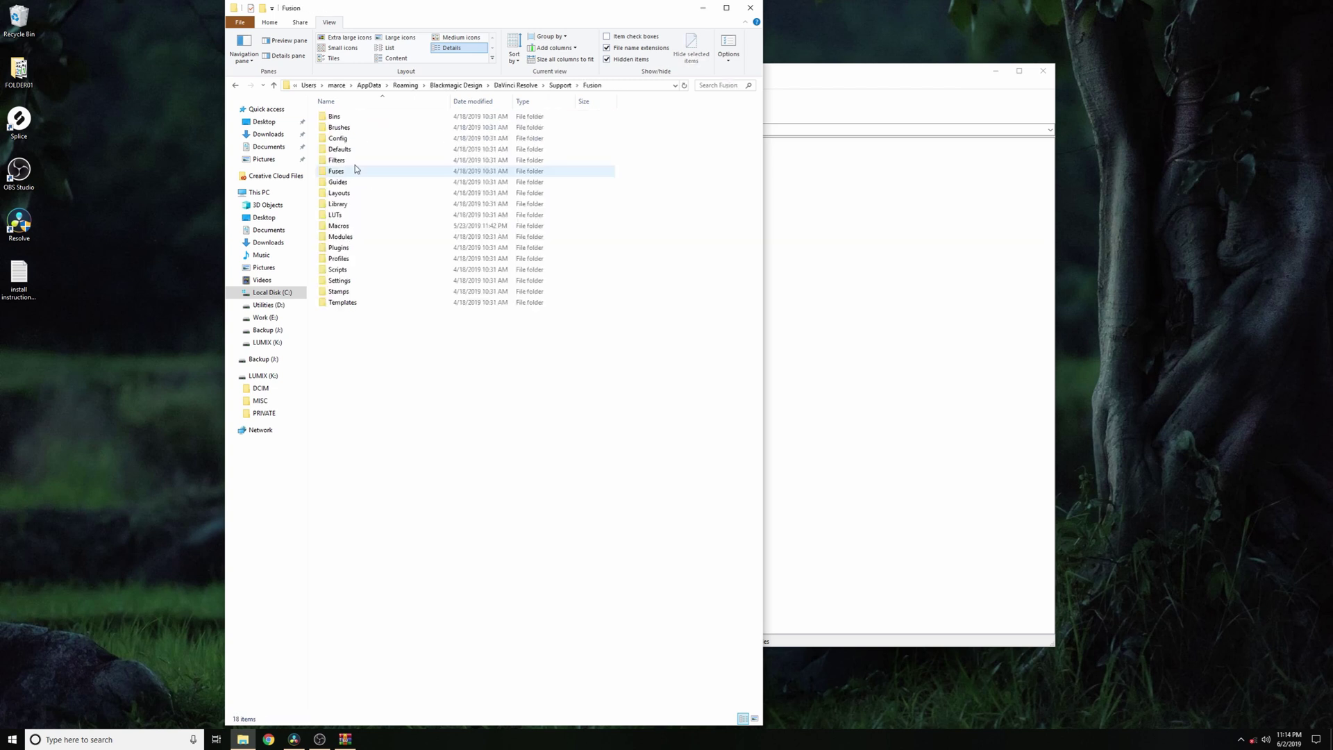
double_click(348, 302)
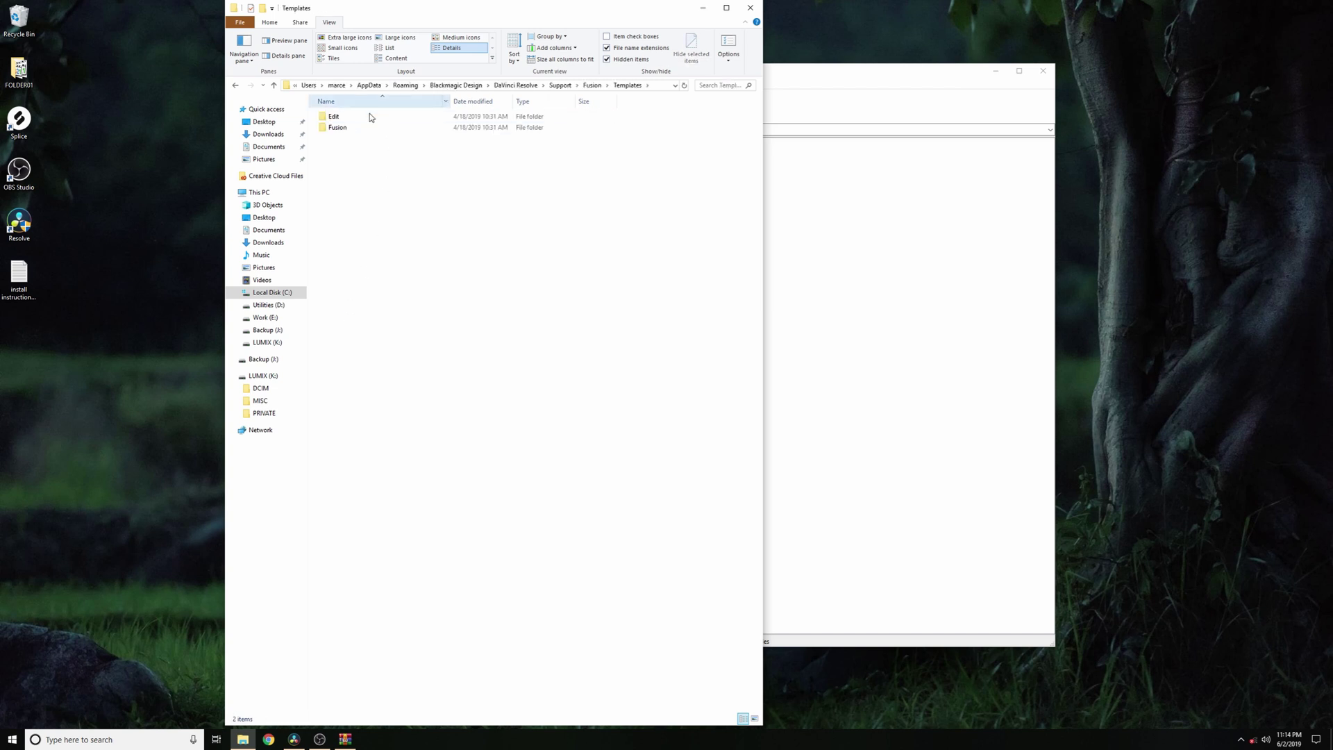
double_click(368, 117)
double_click(369, 118)
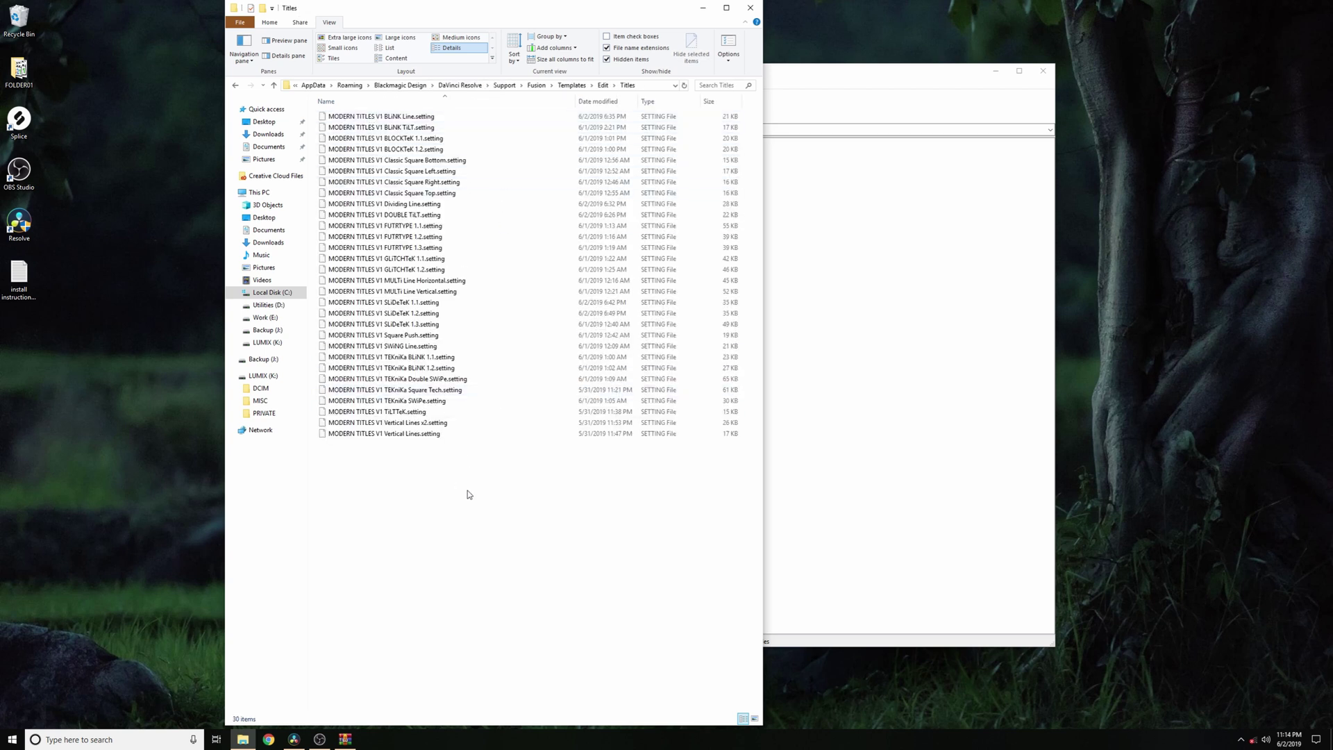
Close the WinRAR archive and put away the Titles folder window.
left_click(992, 266)
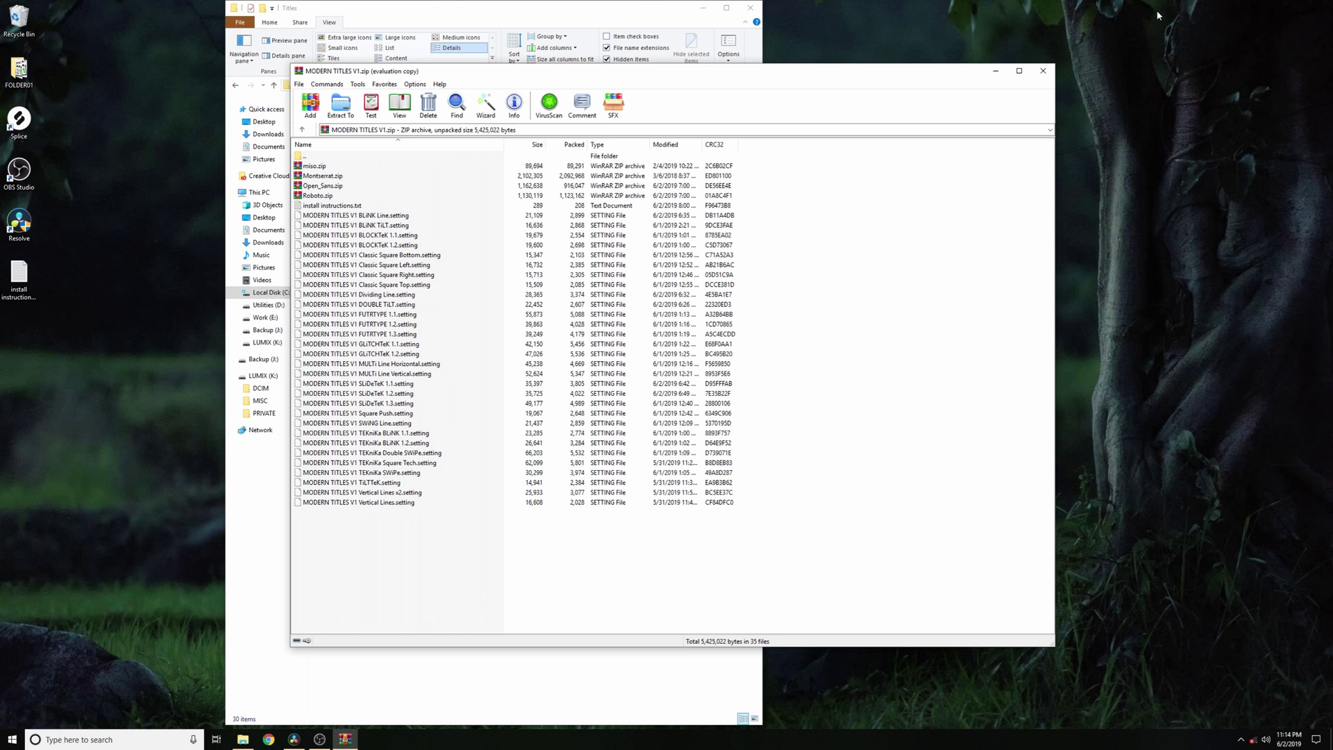
left_click(1043, 72)
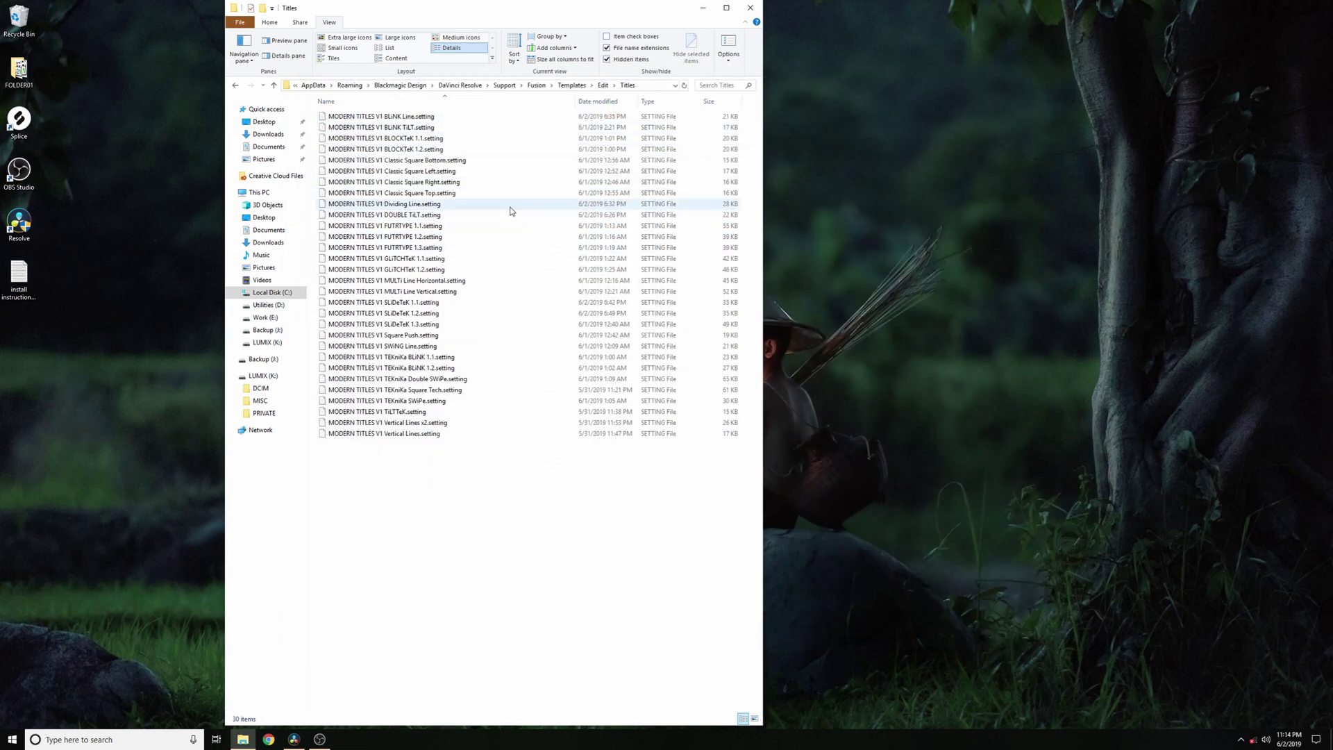
left_click(697, 10)
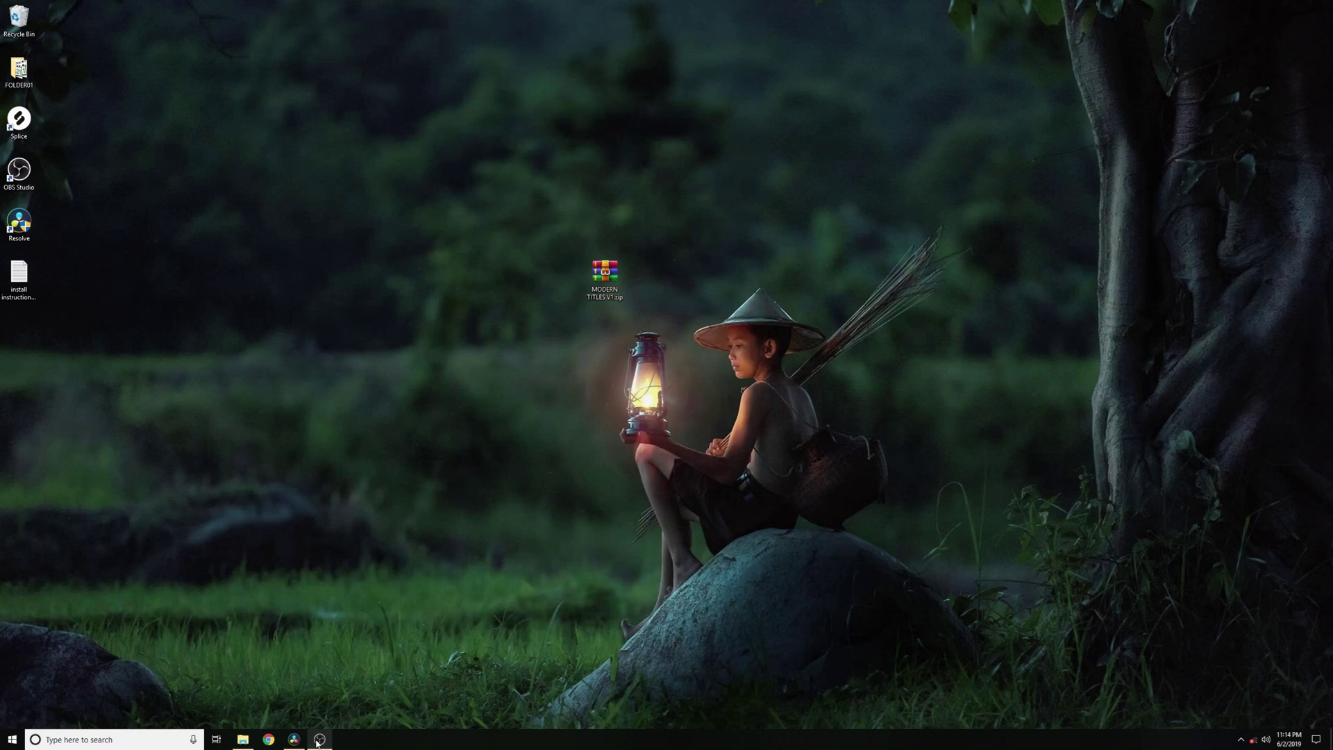
left_click(294, 738)
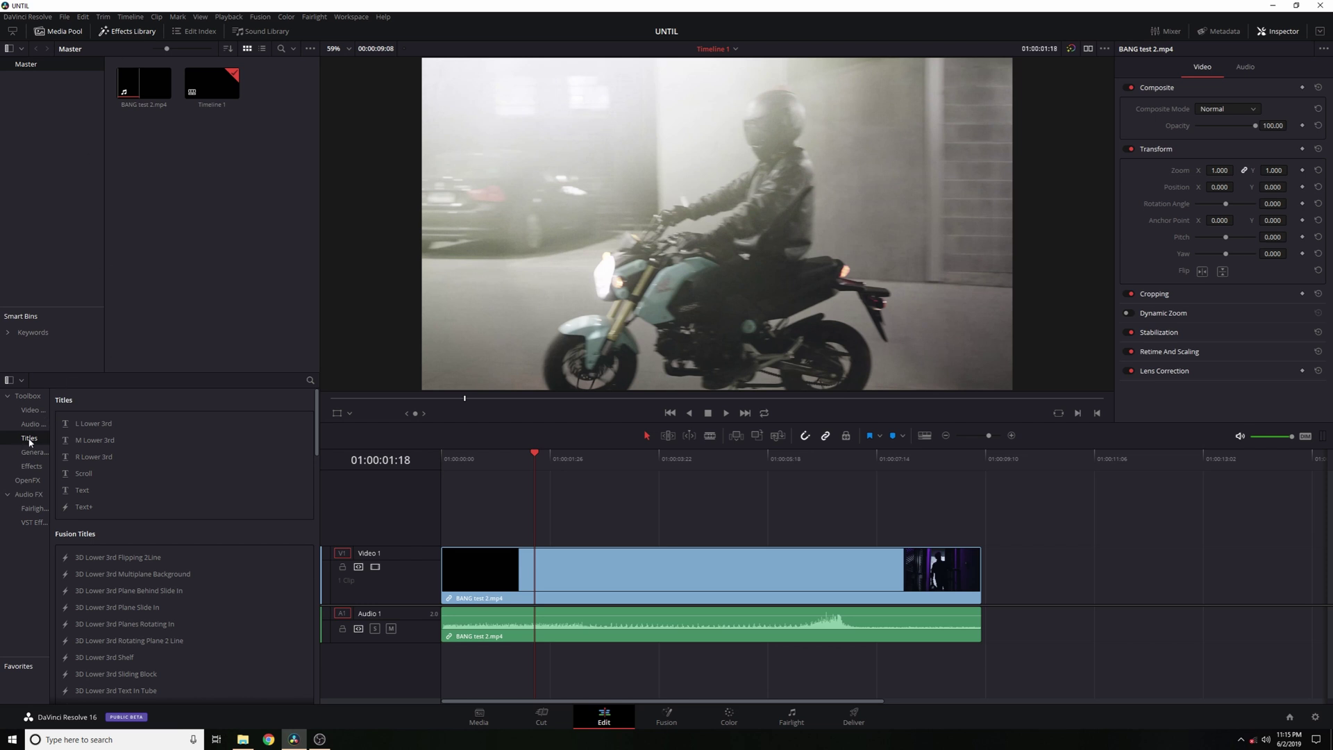
scroll(167, 461, "down", 5)
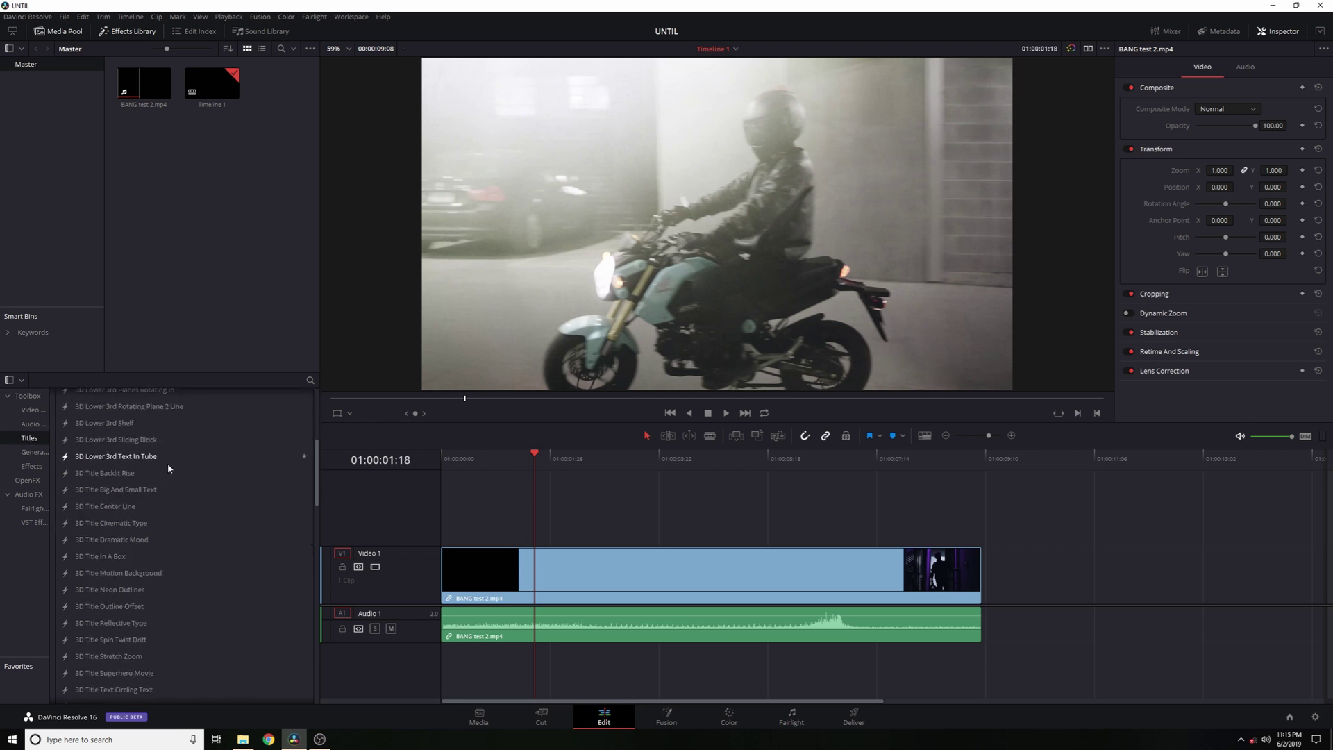
scroll(168, 467, "down", 2)
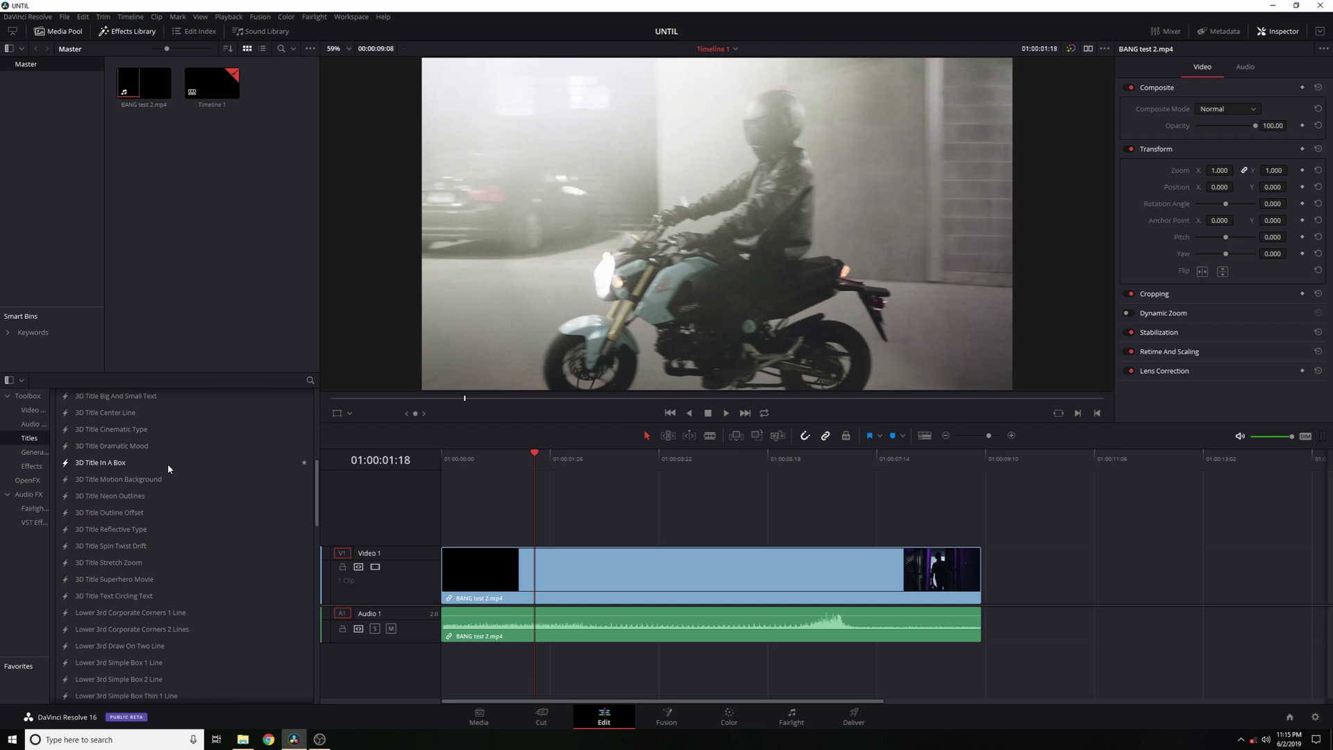
scroll(168, 464, "down", 7)
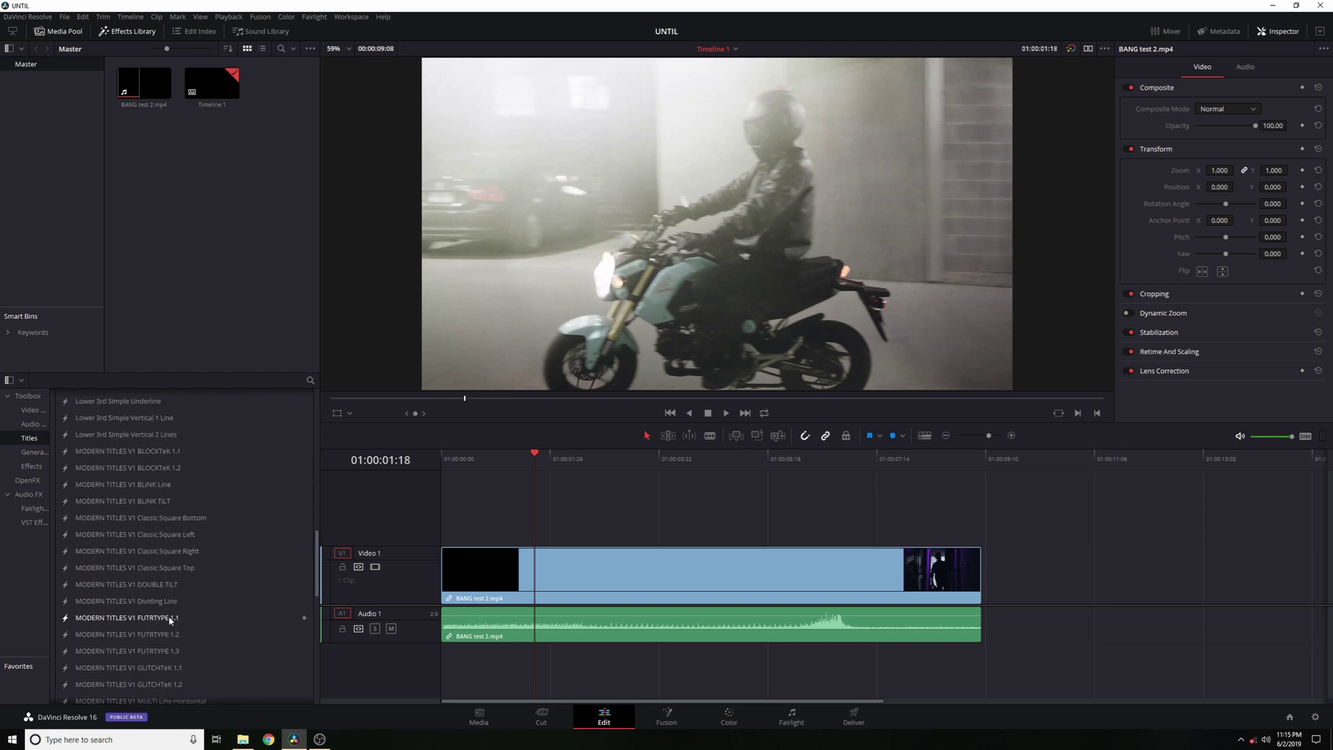
scroll(169, 620, "down", 2)
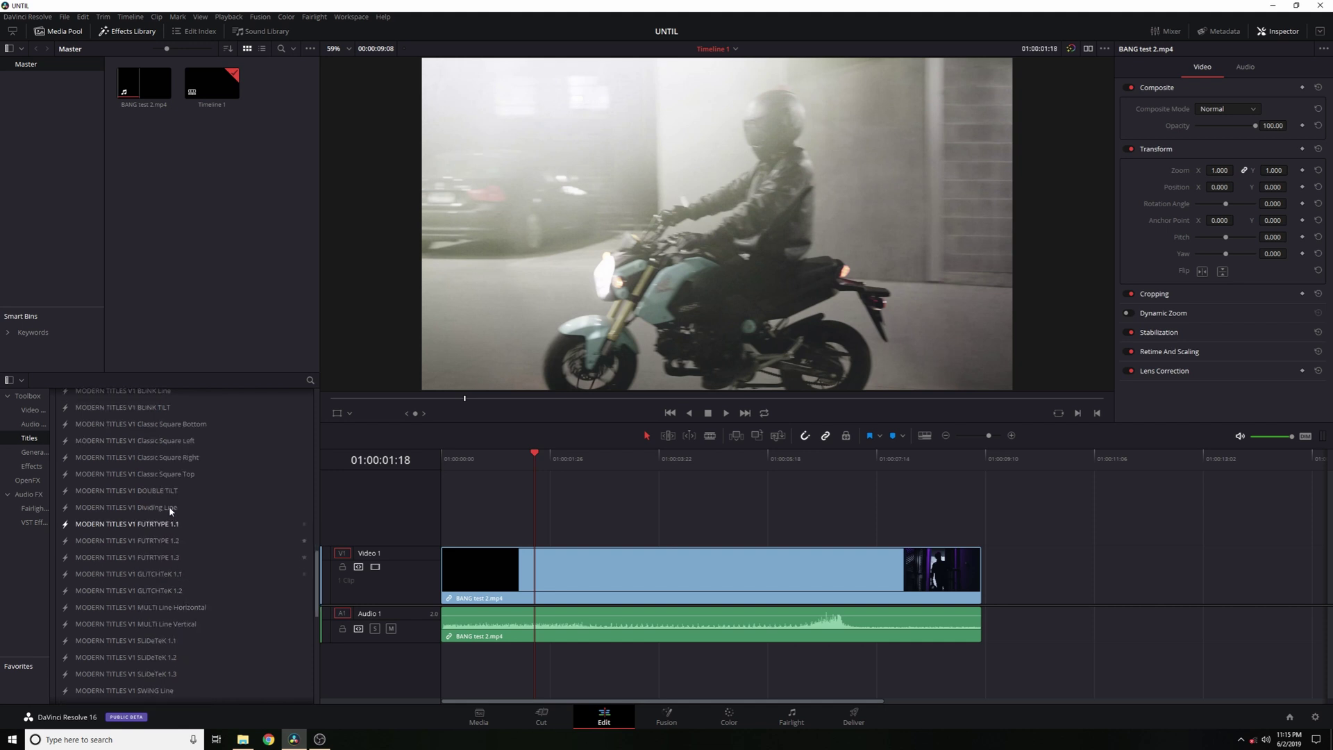
left_click(495, 456)
mouse_move(522, 458)
left_mouse_down()
mouse_move(617, 459)
mouse_move(486, 464)
mouse_move(499, 460)
left_mouse_up()
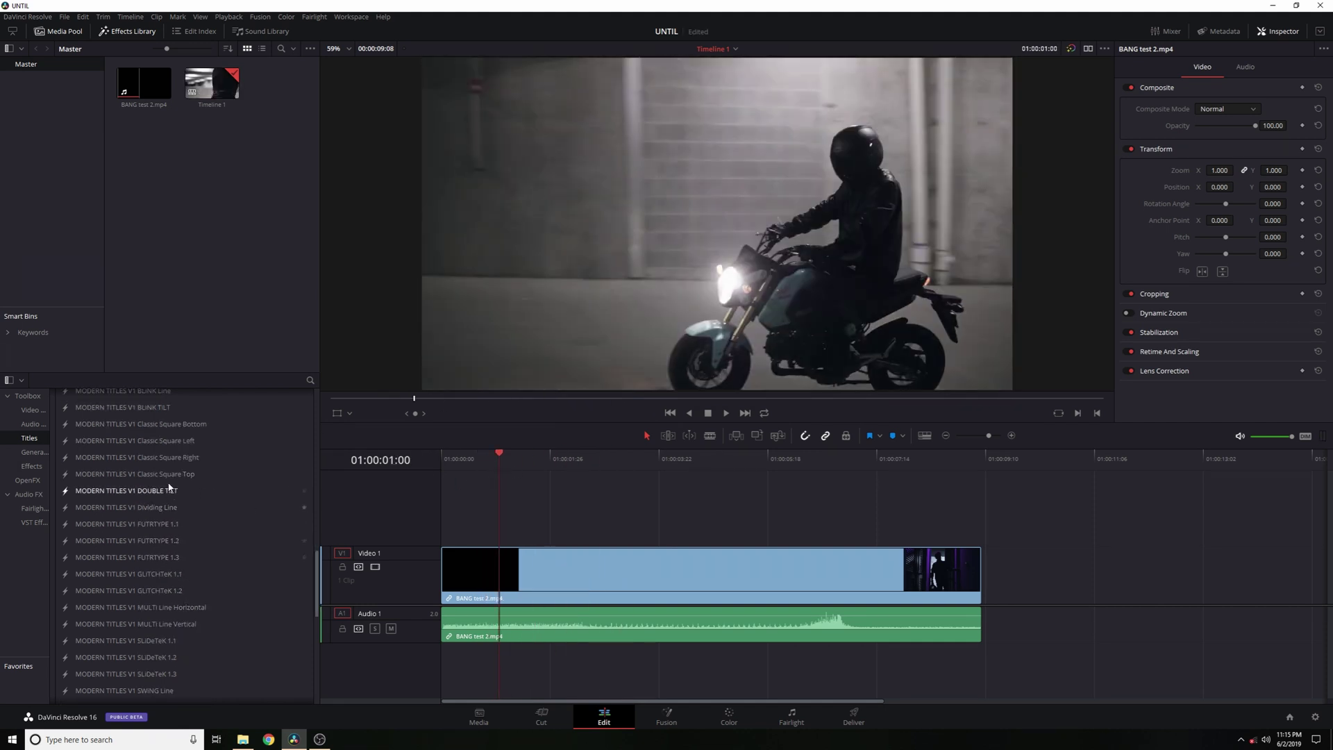
scroll(171, 454, "up", 1)
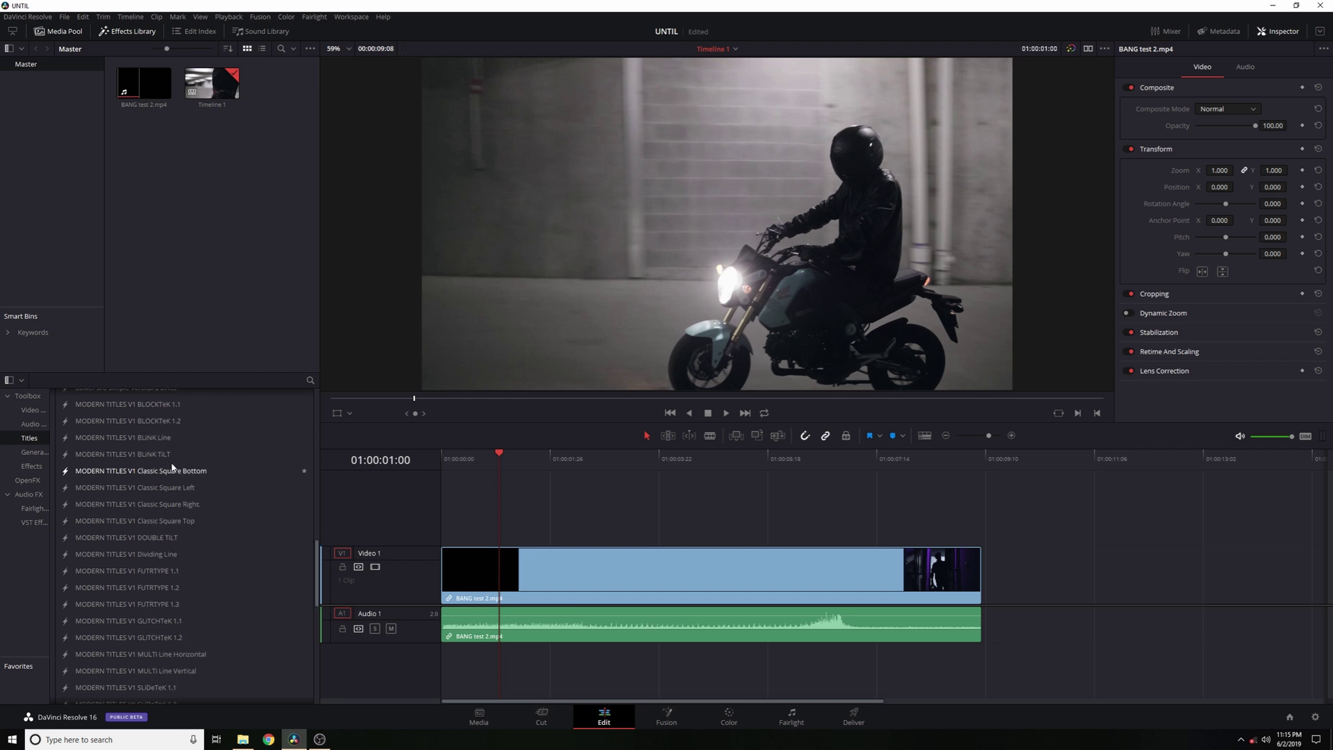
scroll(171, 467, "up", 1)
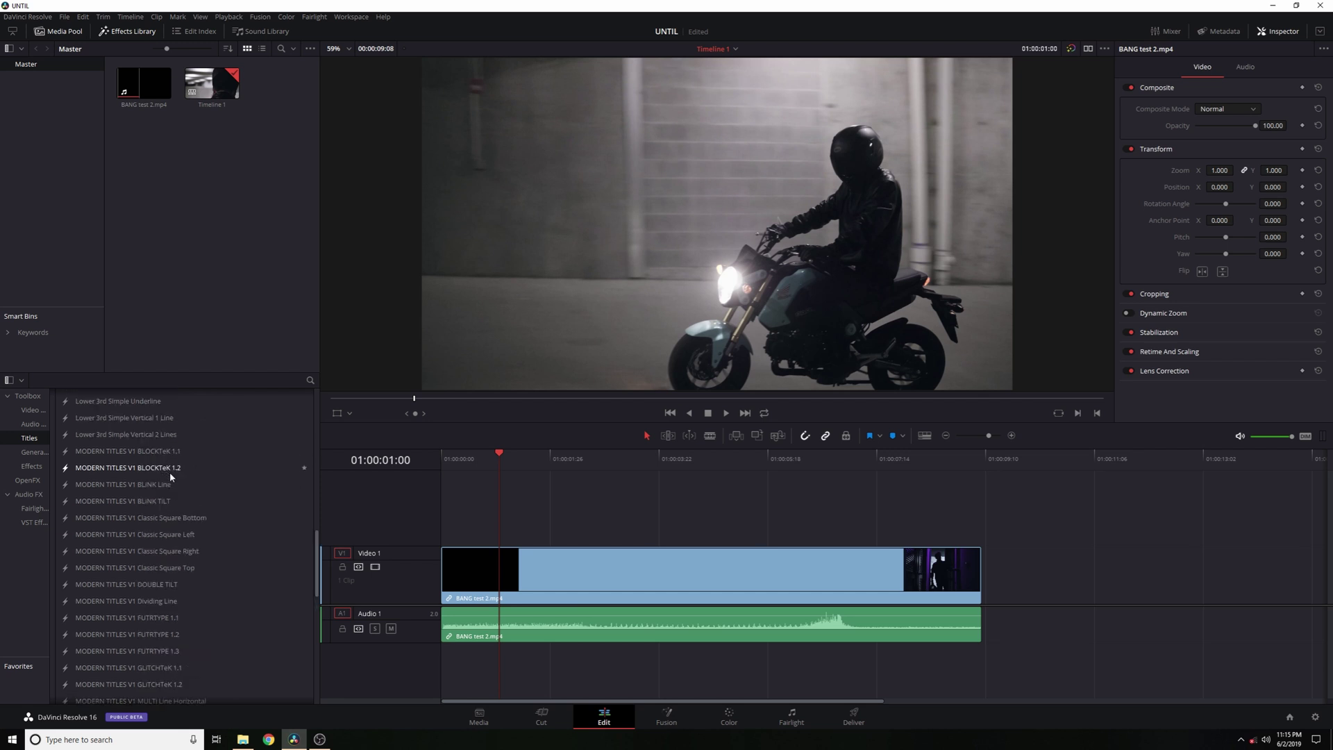
left_click_drag(125, 484, 496, 517)
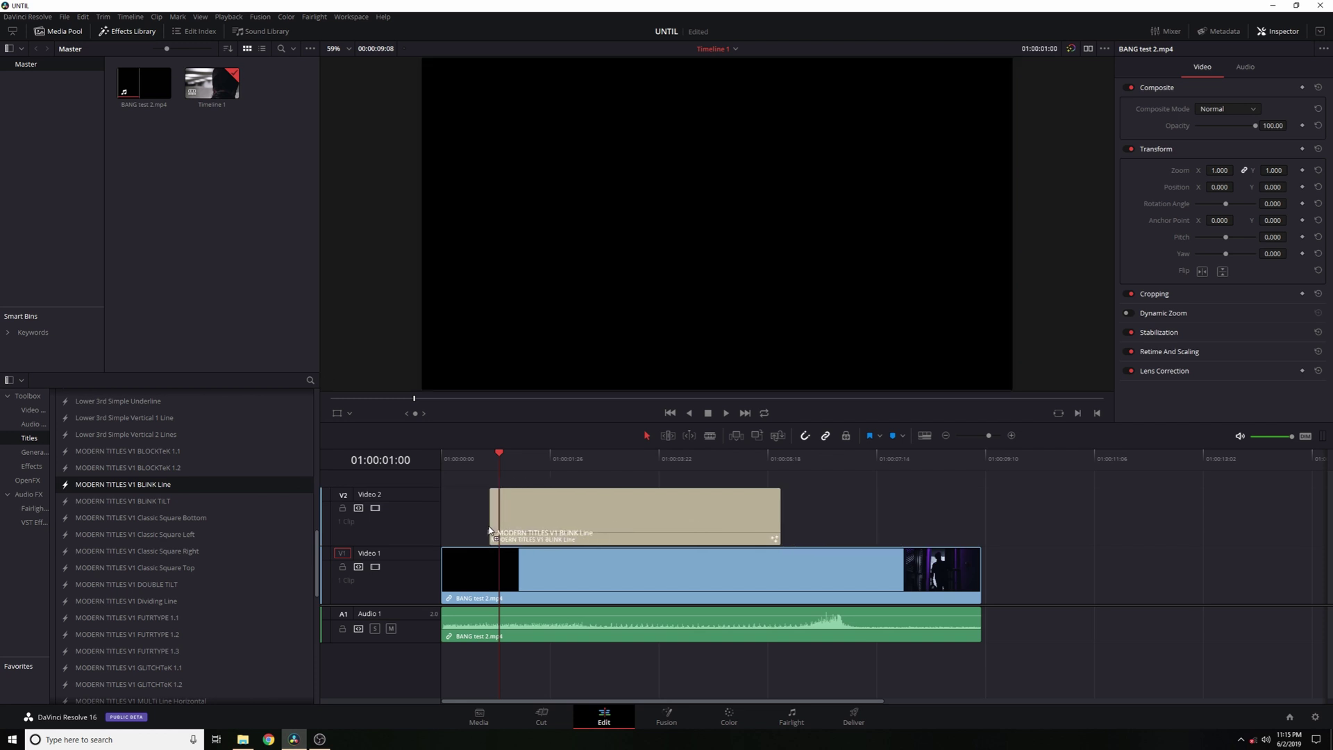
Play back the BLINK Line title over the motorcycle footage, then delete it from Video 2.
left_click(580, 458)
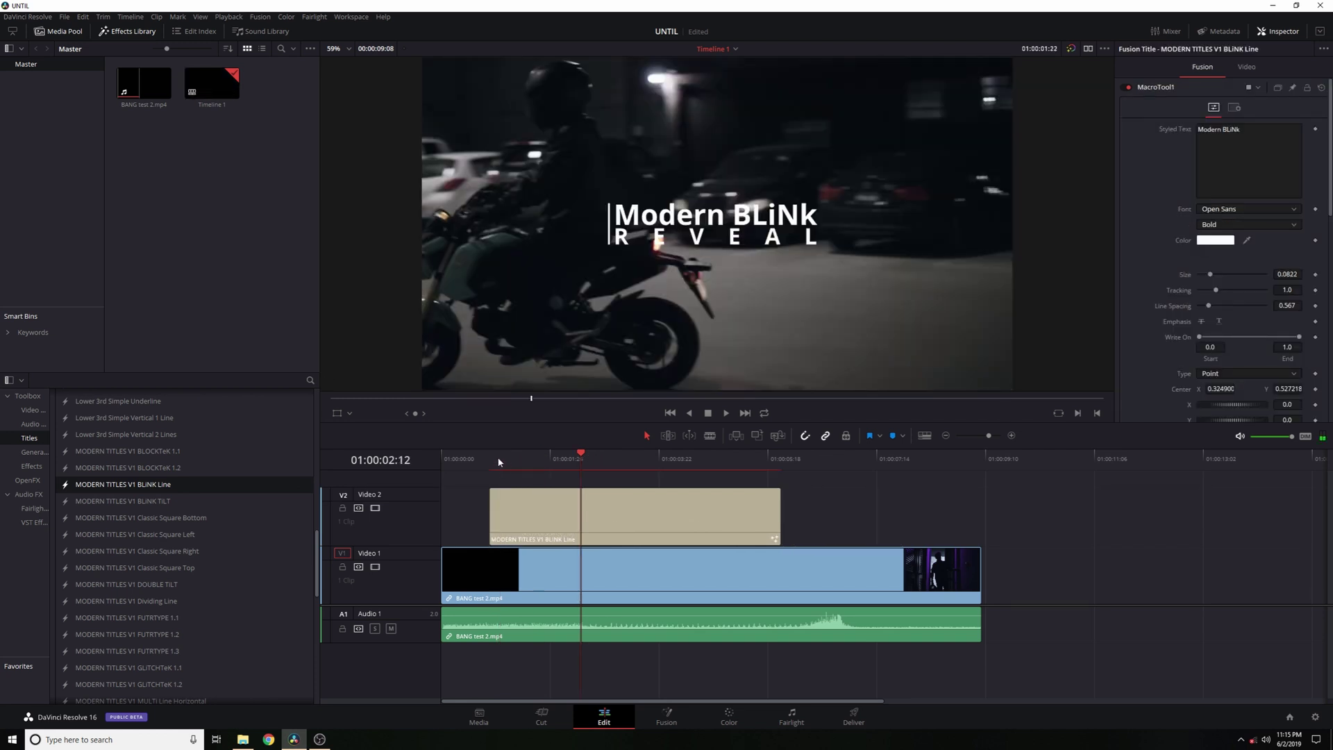
left_click_drag(500, 462, 761, 468)
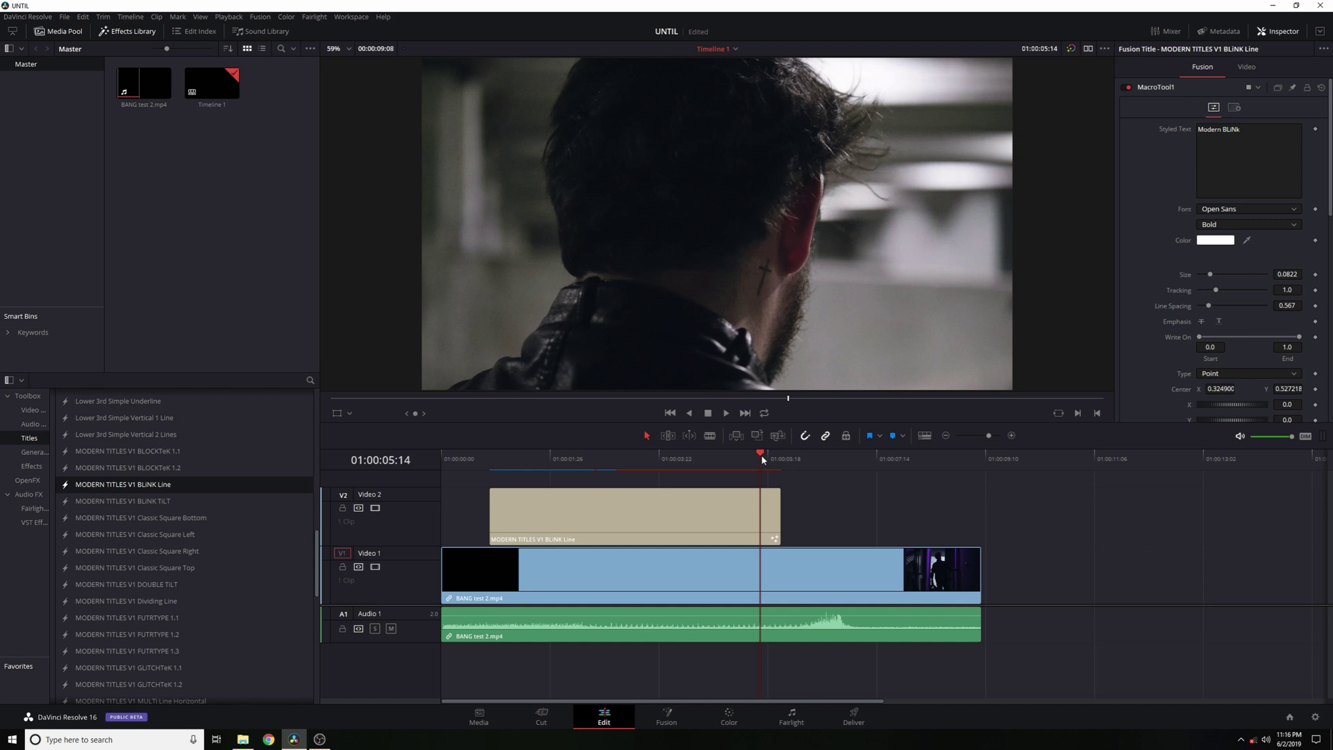
mouse_move(498, 460)
left_mouse_down()
mouse_move(509, 462)
mouse_move(479, 464)
mouse_move(496, 469)
left_mouse_up()
key("space")
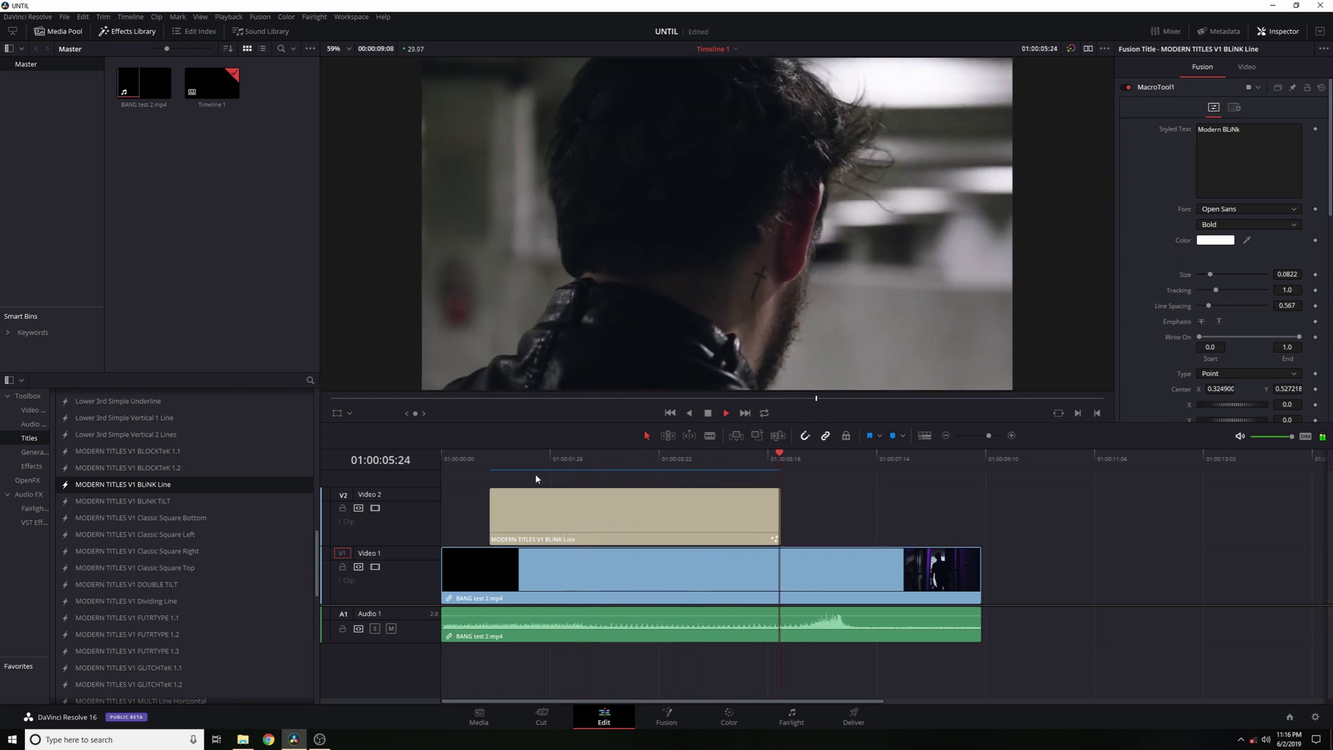
left_click(512, 458)
left_click(568, 518)
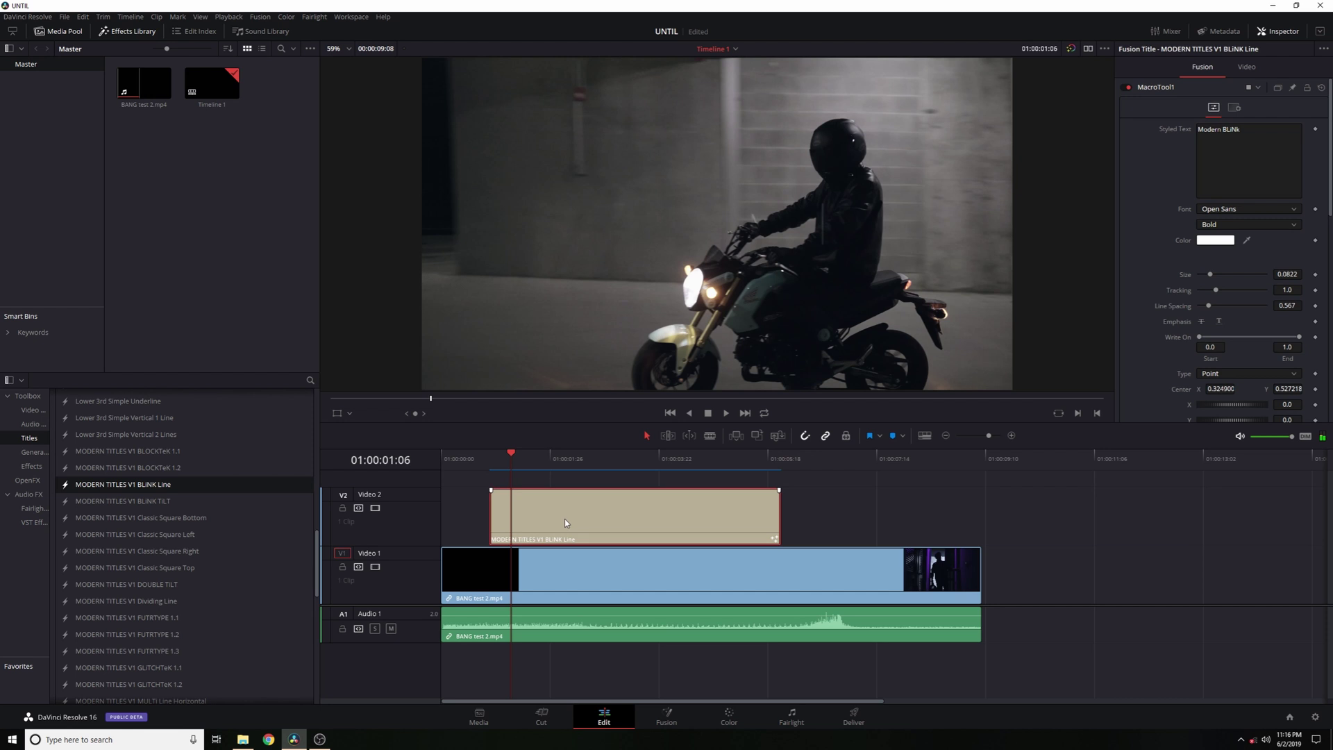
key("Delete")
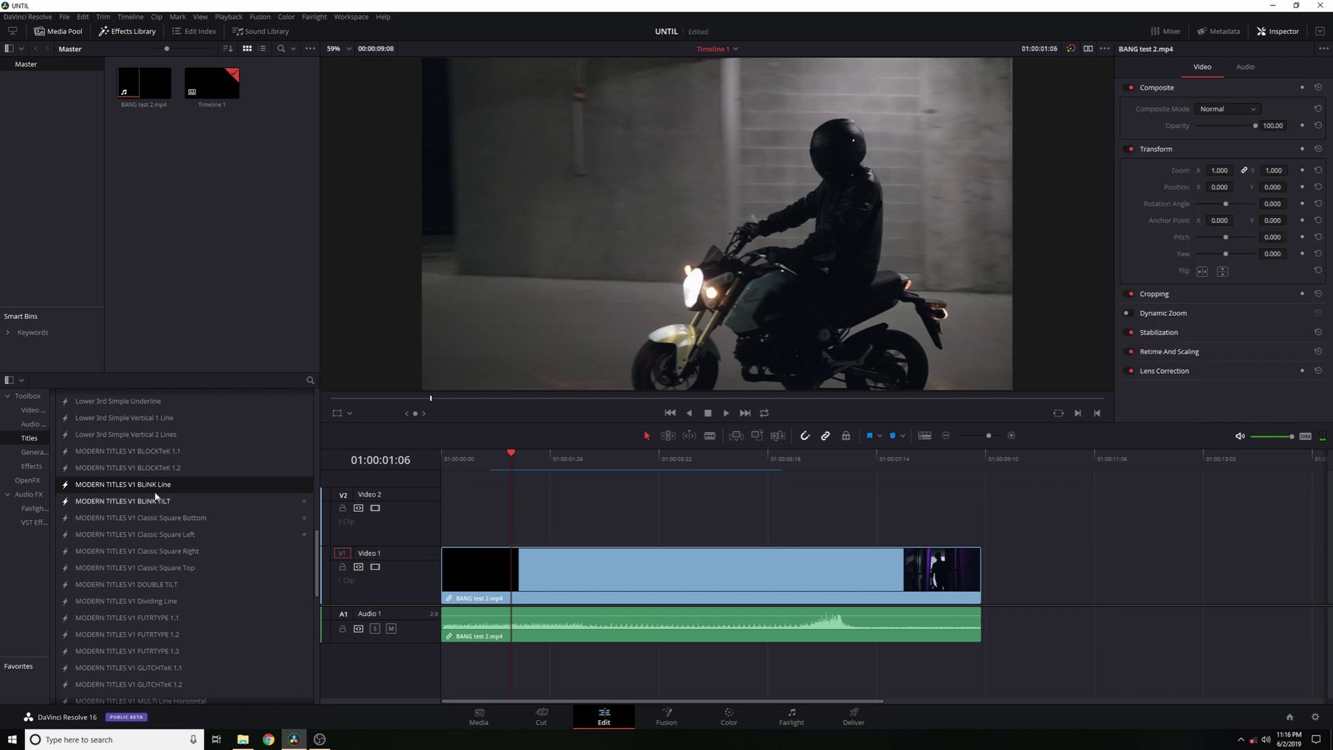
Place MODERN TITLES V1 DOUBLE TILT on Video 2, scrub through it, and select its TILT text.
scroll(158, 507, "down", 3)
left_click_drag(167, 538, 546, 514)
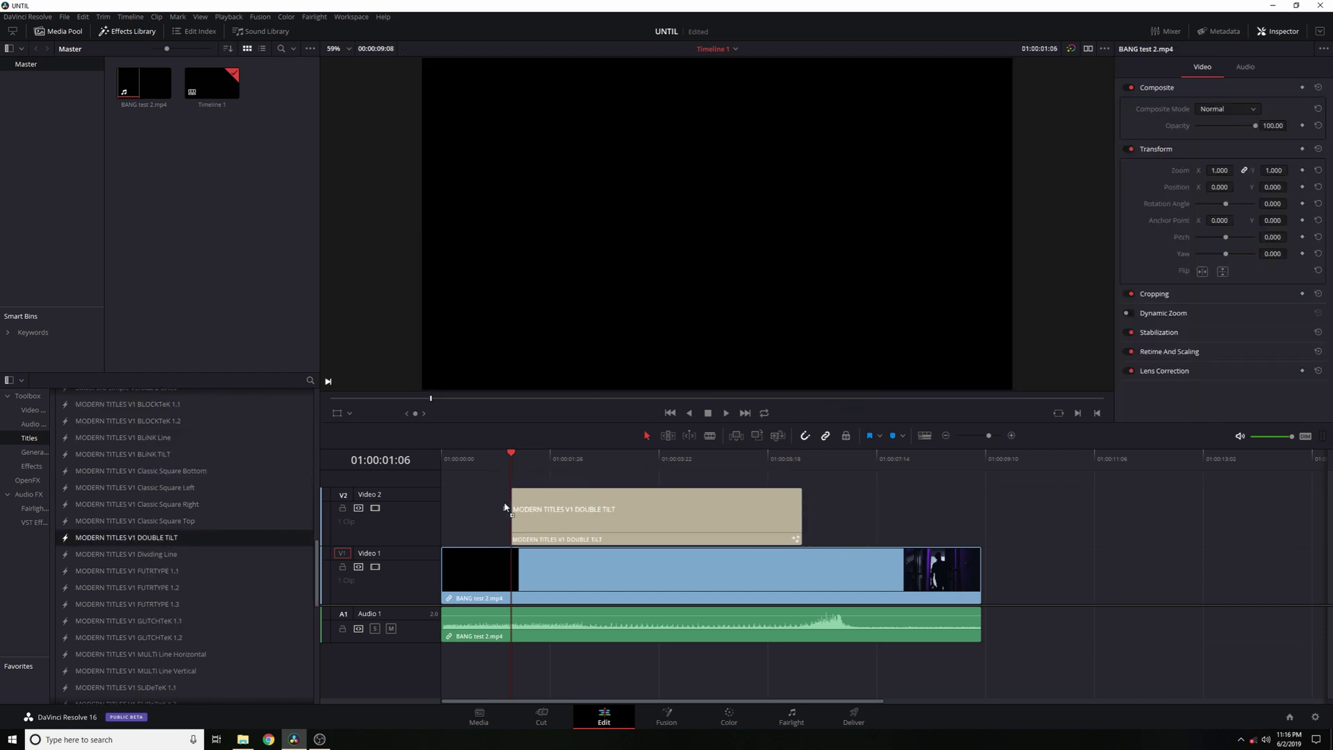
left_click_drag(518, 457, 704, 482)
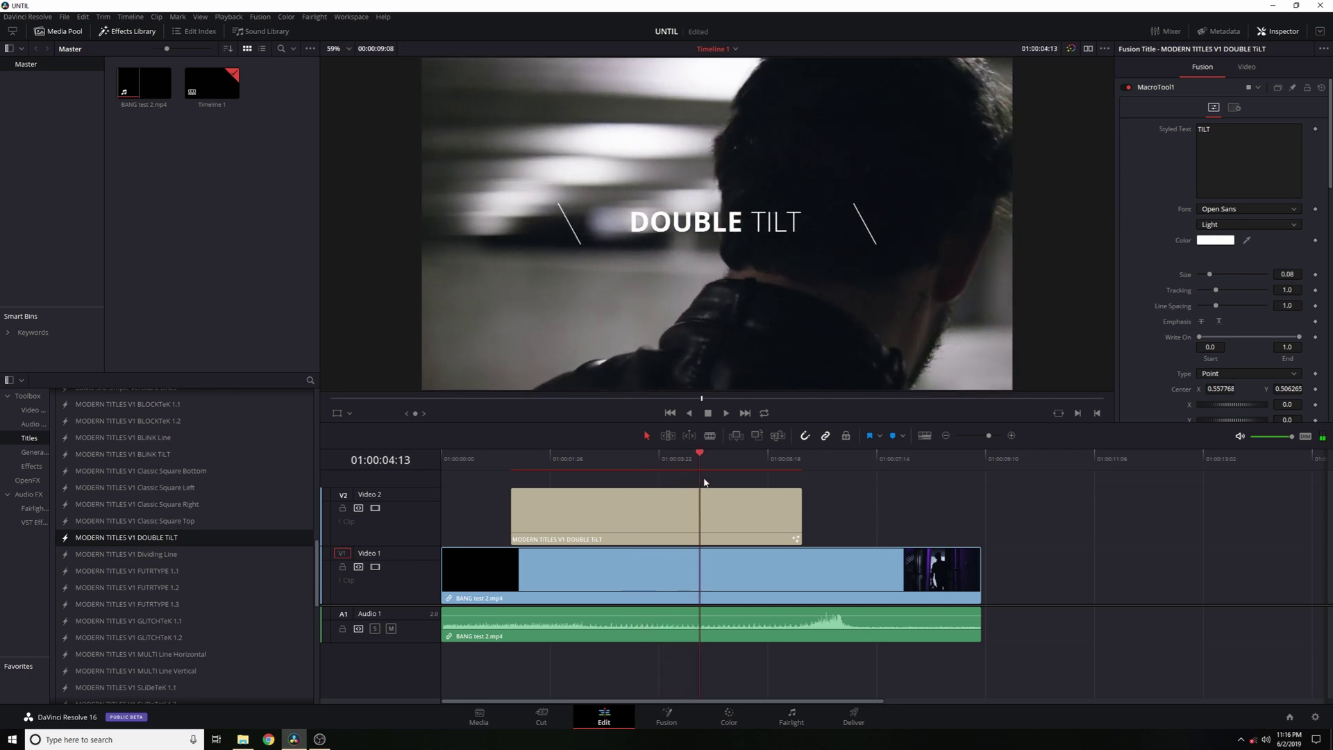
left_click(685, 526)
left_click(1235, 129)
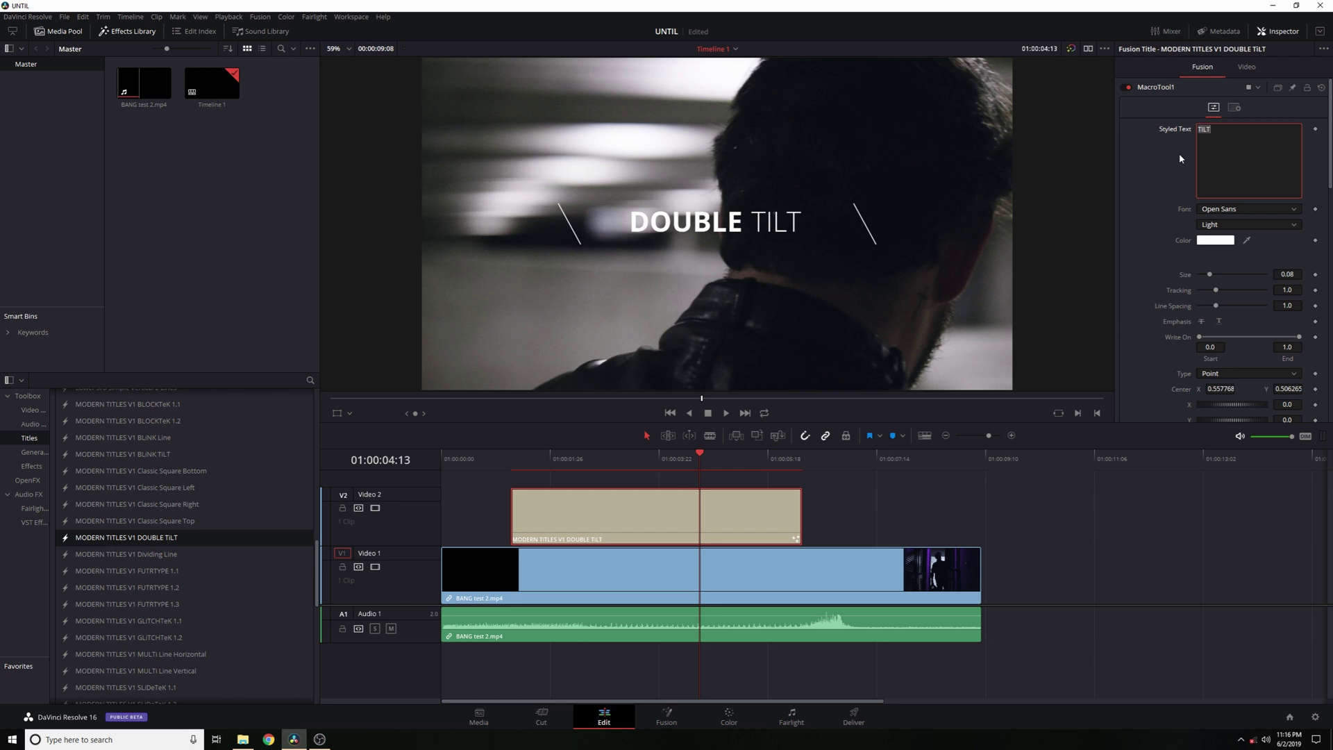
Replace the word TILT with 'Filmmaker'.
type("Filmmak")
key("BackSpace")
key("BackSpace")
type("maker")
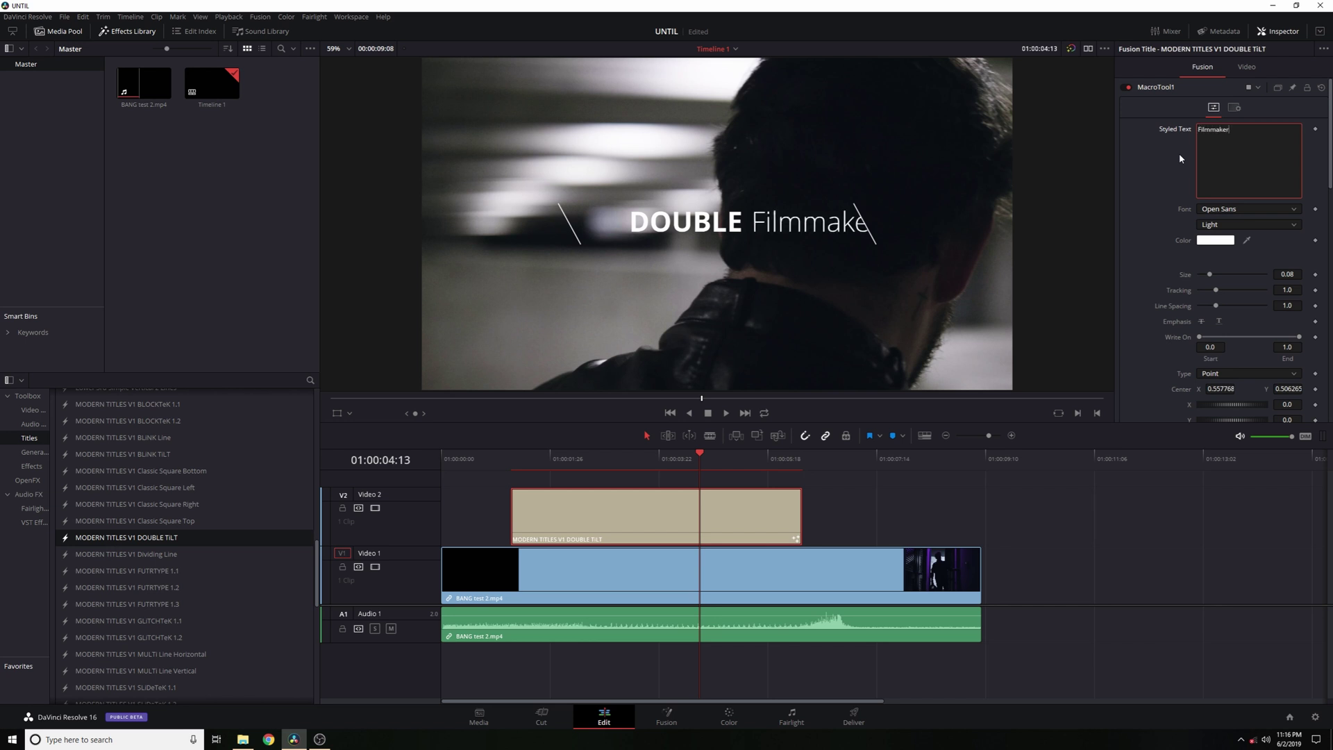
left_click(1164, 238)
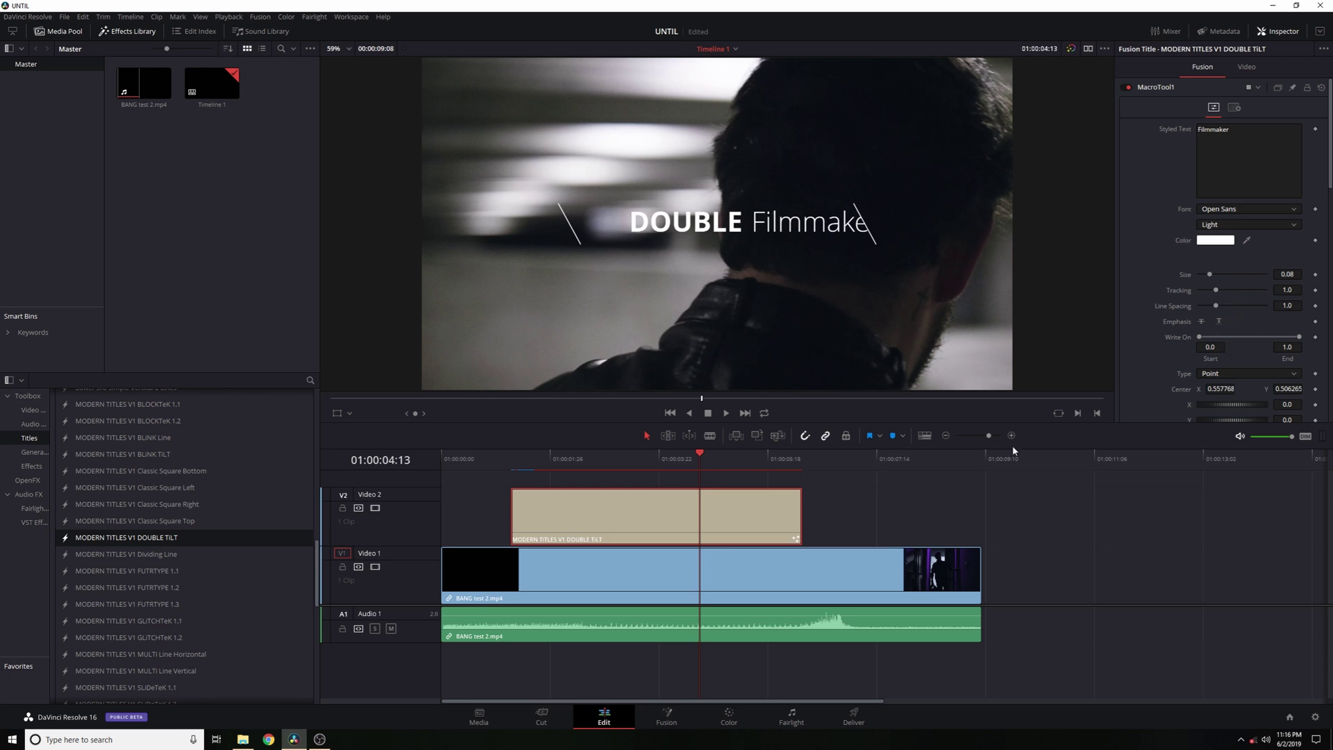
Adjust Filmmaker's tracking and shift its Center X to the left.
scroll(1166, 259, "down", 5)
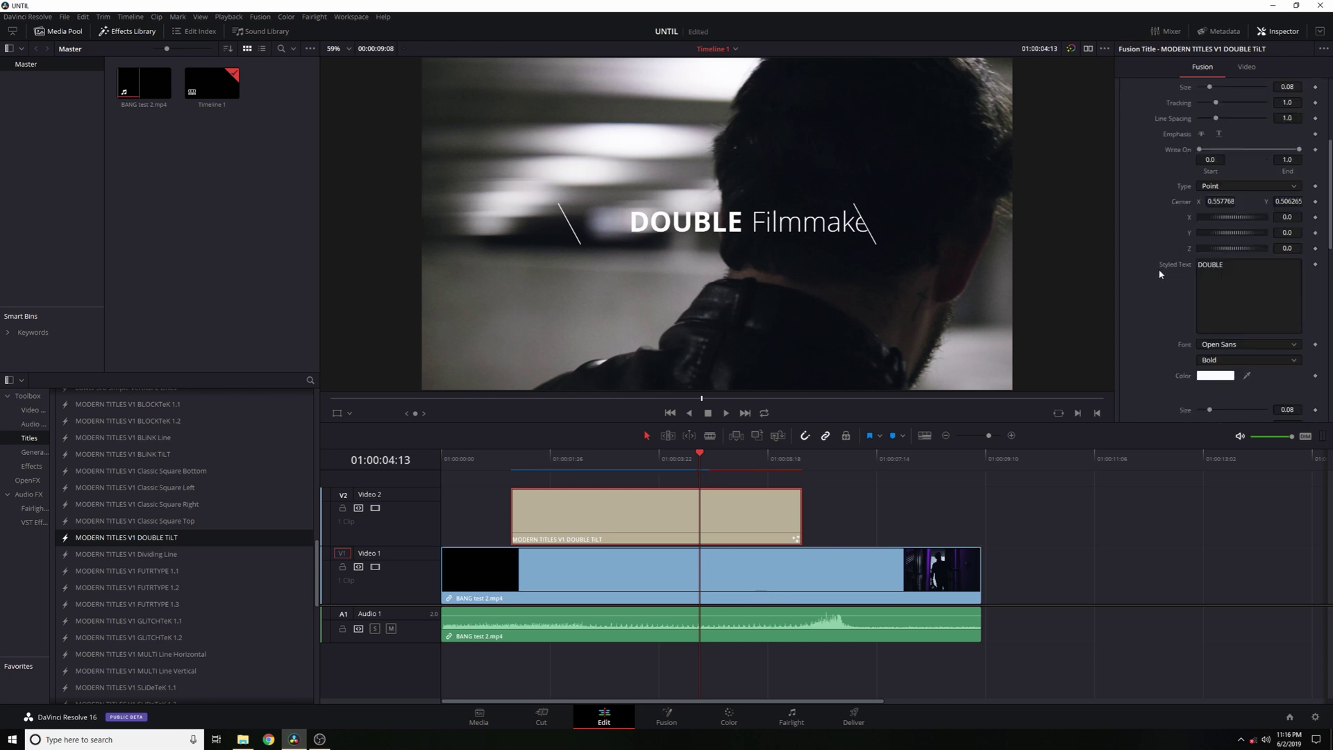
scroll(1165, 271, "up", 4)
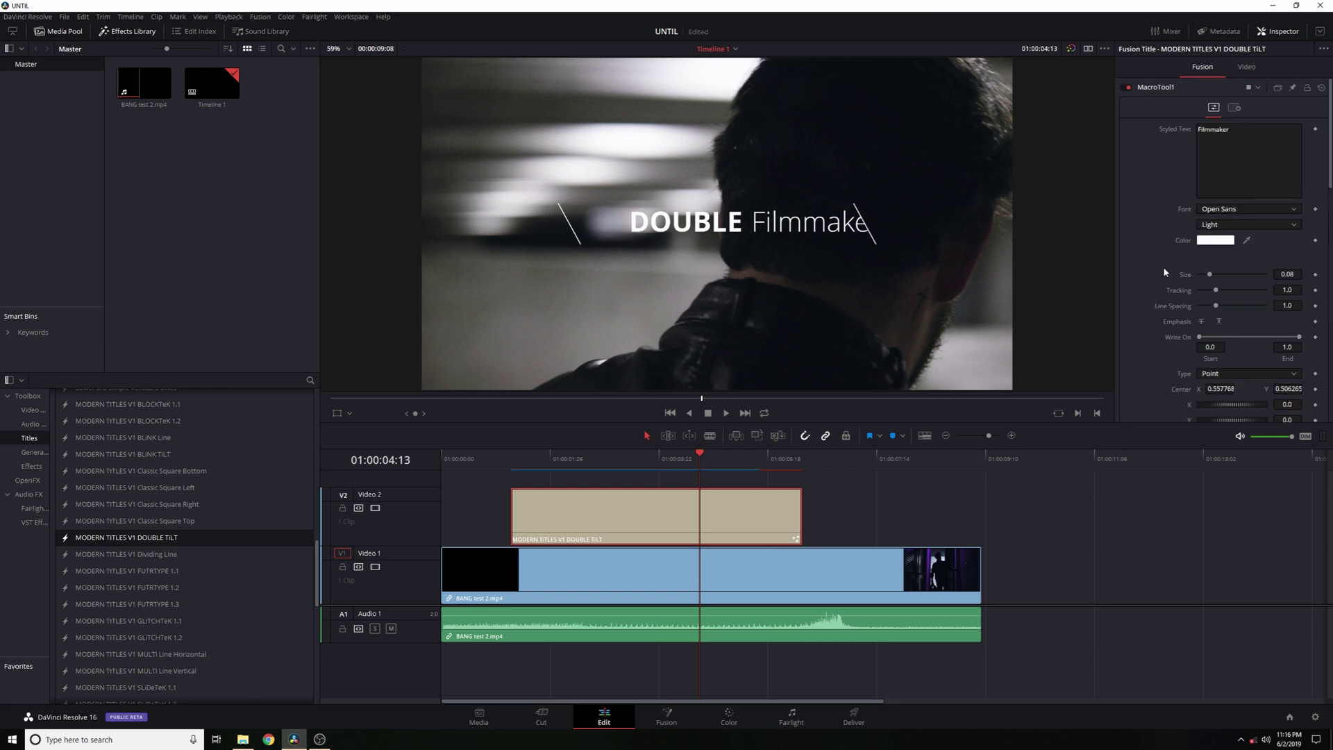
mouse_move(1218, 291)
left_mouse_down()
mouse_move(1244, 292)
mouse_move(1218, 293)
left_mouse_up()
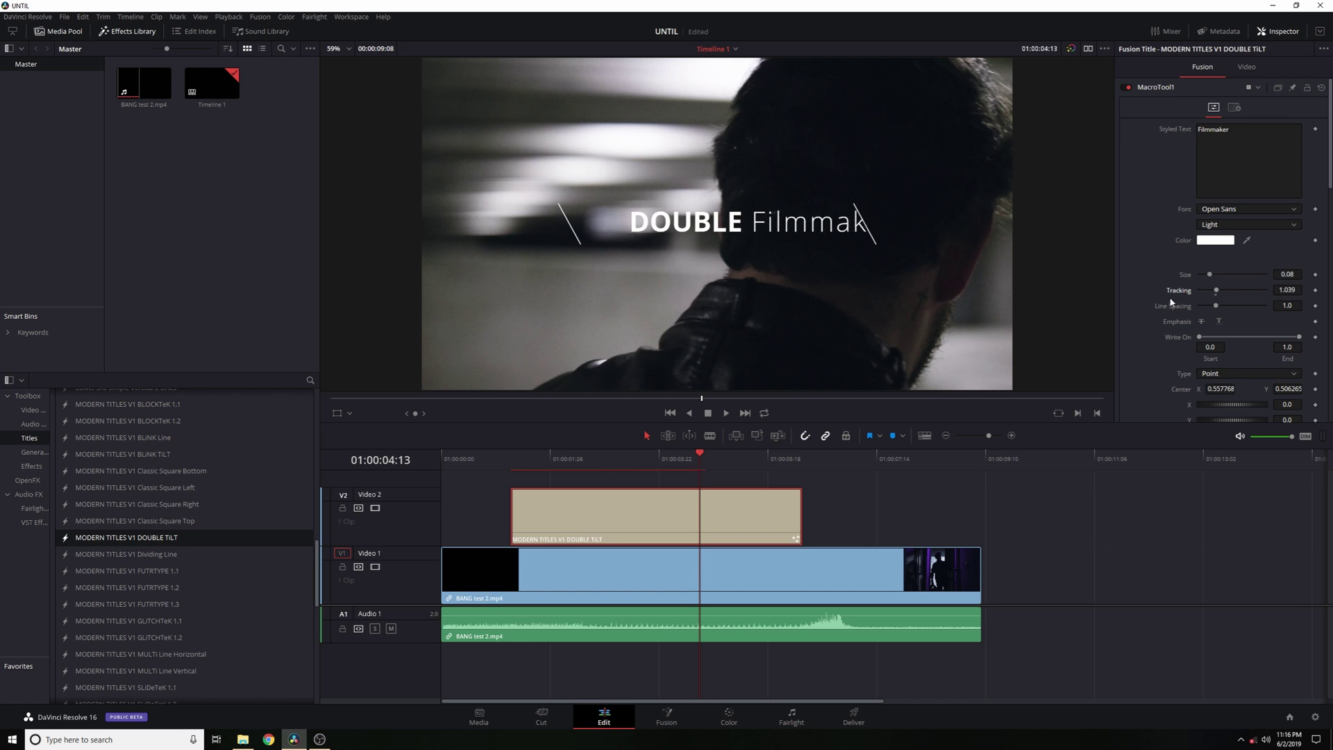
scroll(1171, 303, "down", 3)
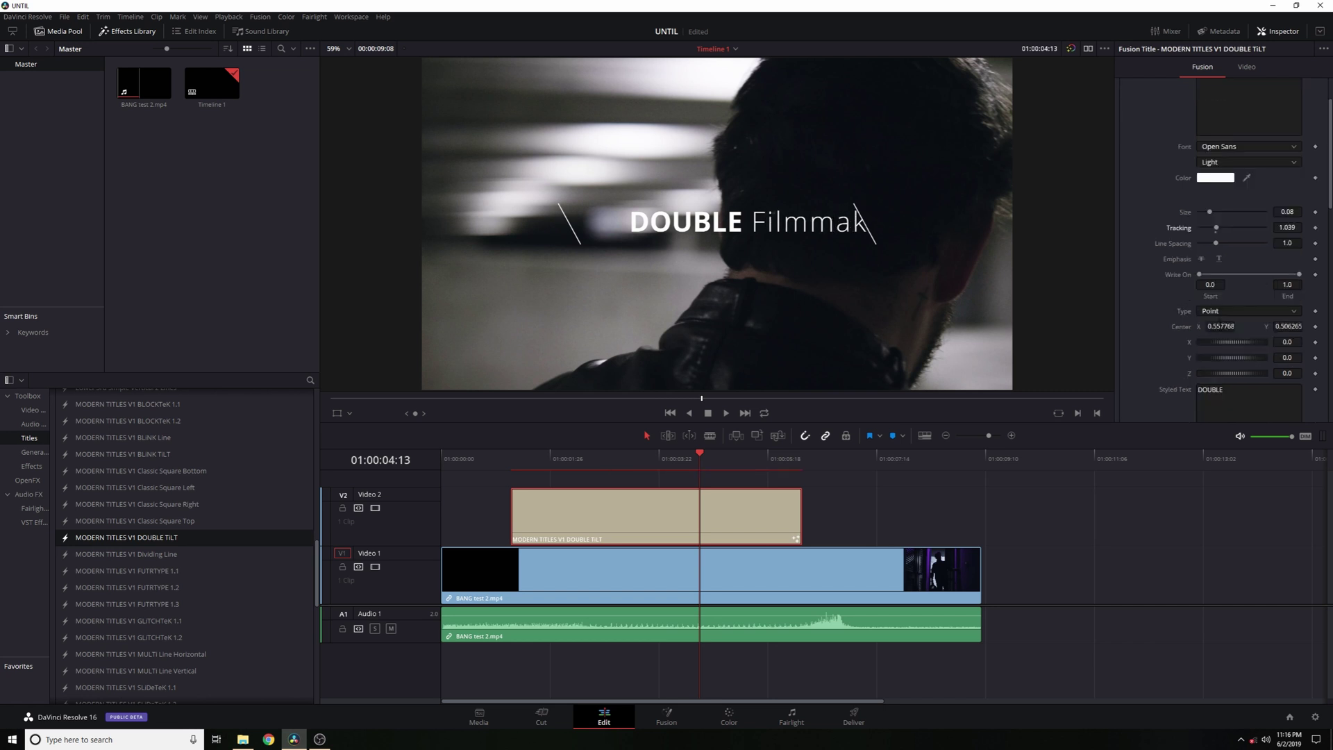
left_click_drag(1220, 326, 1194, 326)
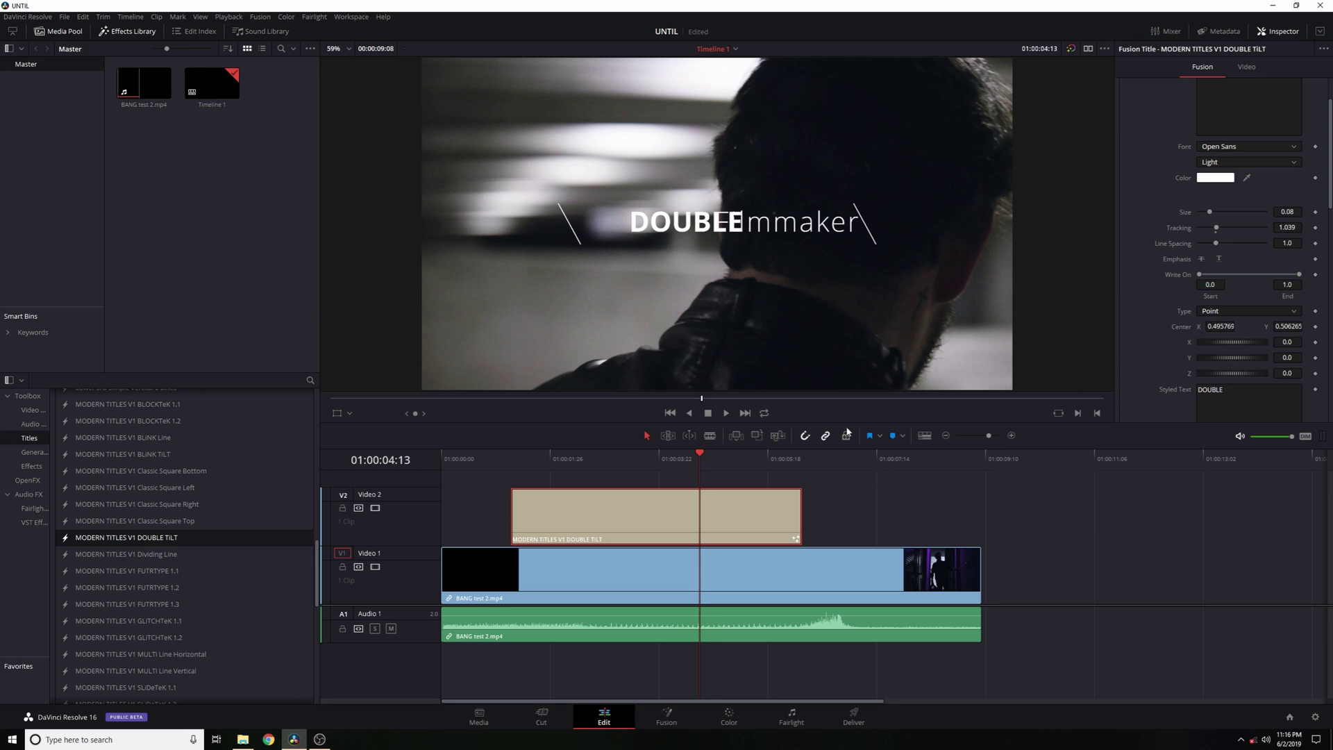
scroll(1192, 298, "down", 6)
Replace the word DOUBLE with 'MODERN'.
left_click(1245, 273)
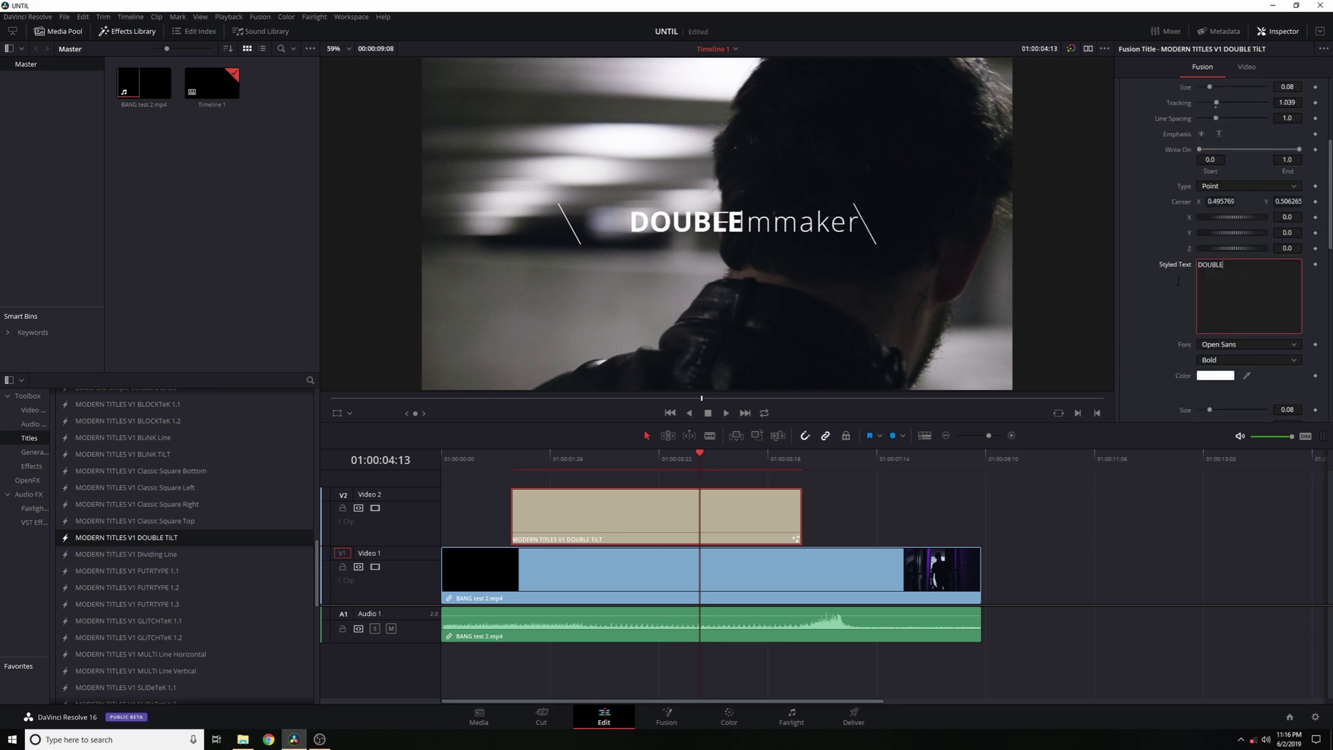
double_click(1230, 265)
type("MODERN")
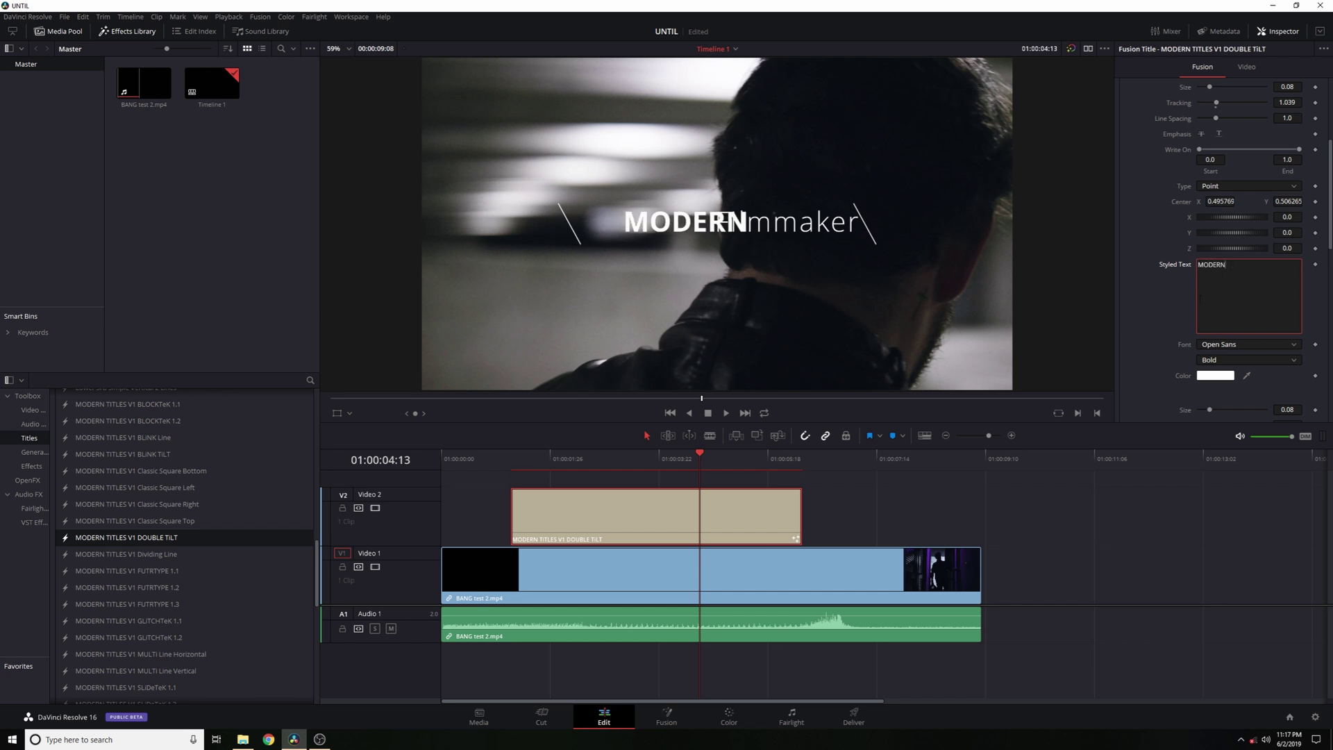
scroll(1170, 327, "down", 3)
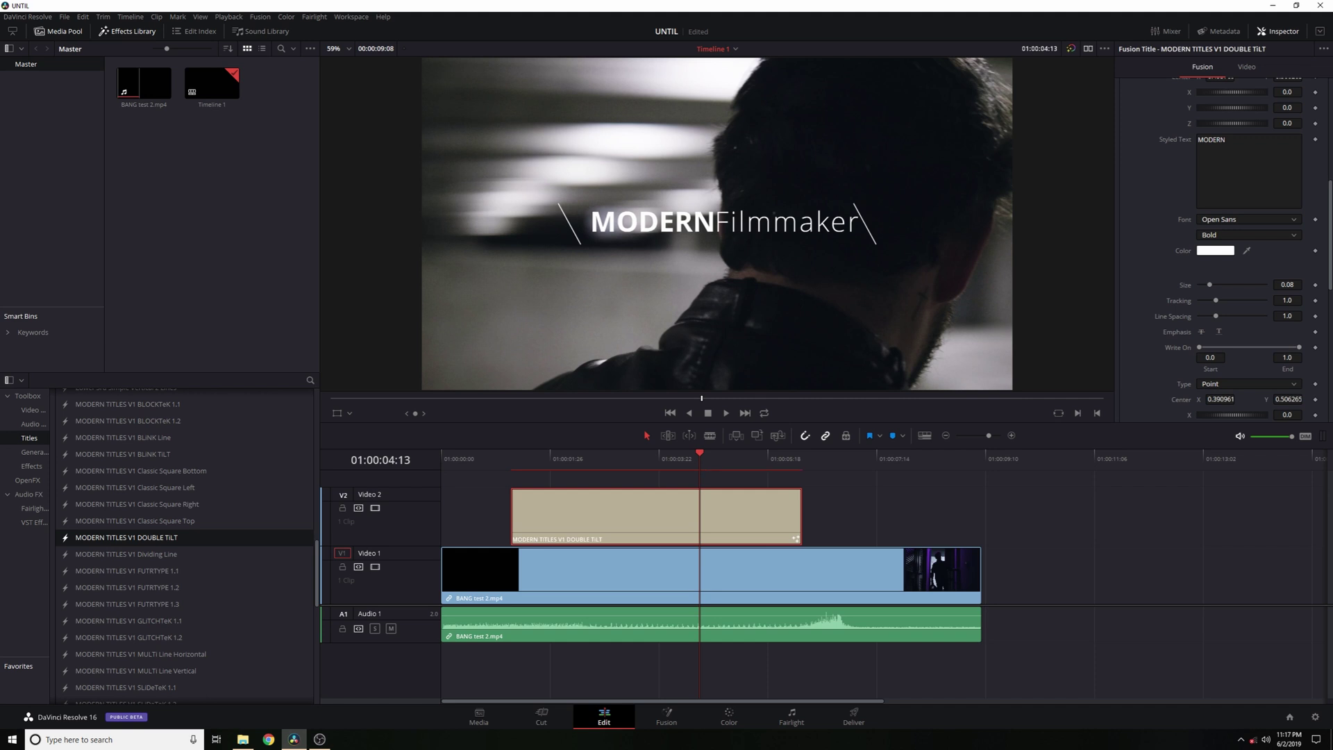
Preview the new title and colour the MODERN text grey.
left_click(525, 459)
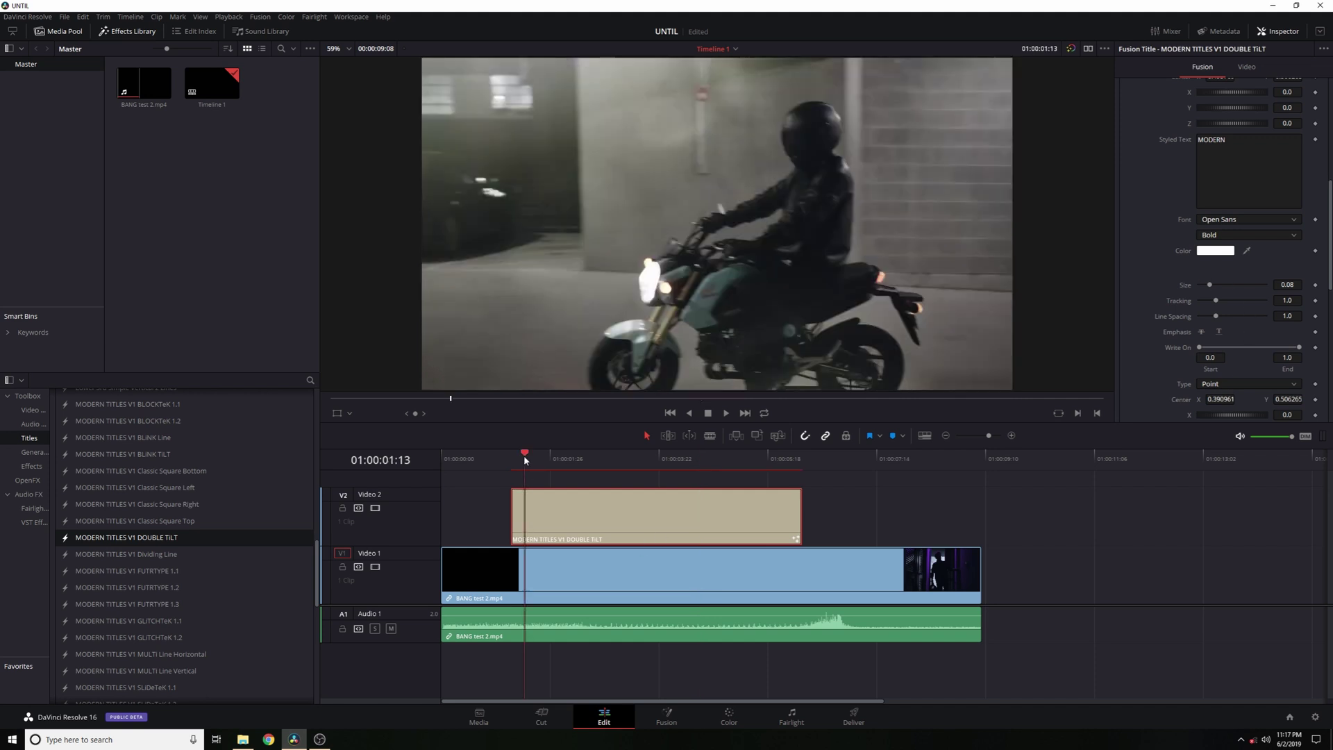
key("space")
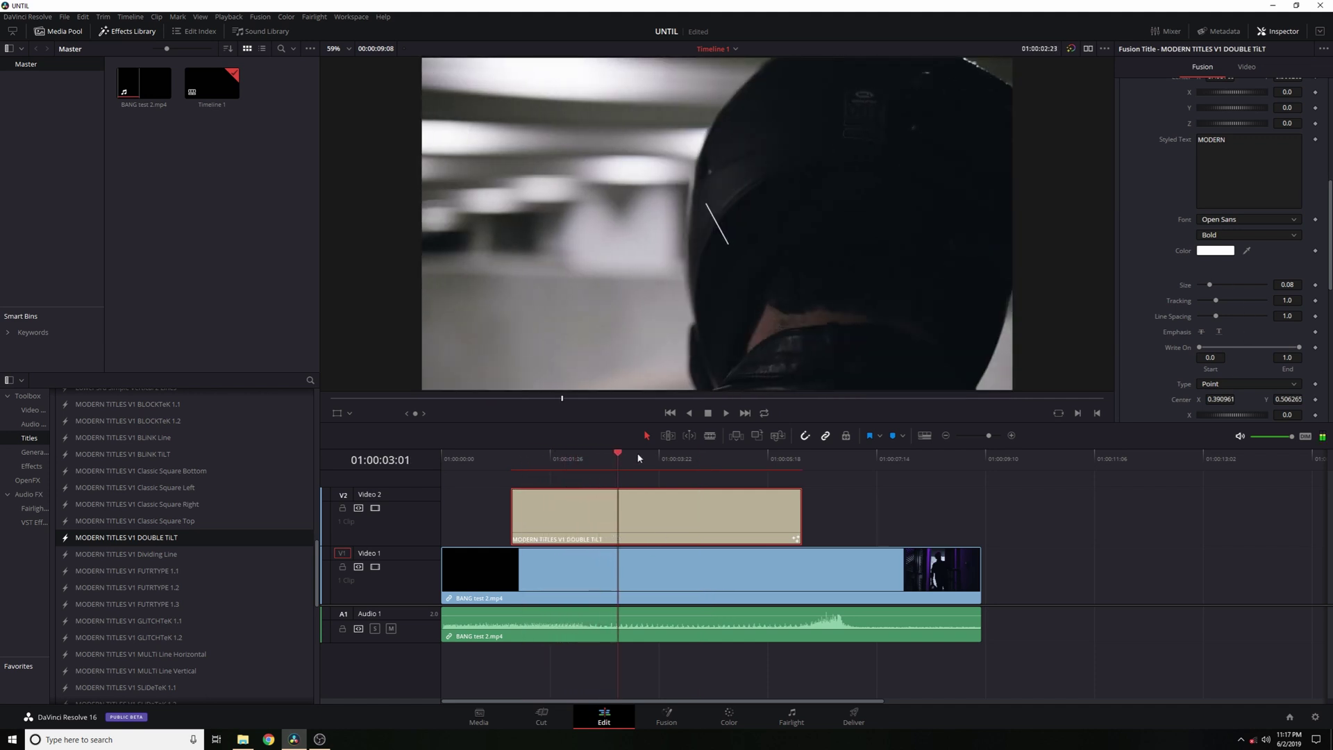
left_click(1213, 252)
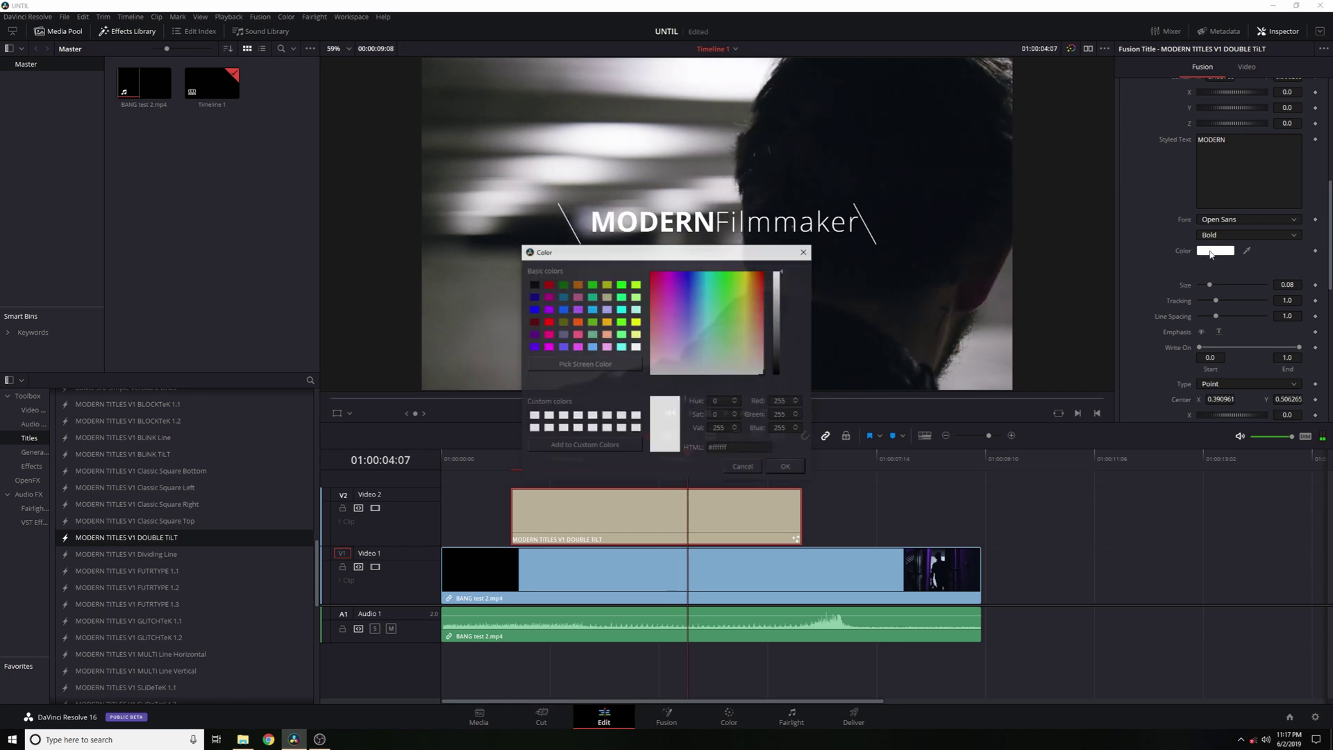
left_click(785, 467)
left_click_drag(538, 459, 750, 461)
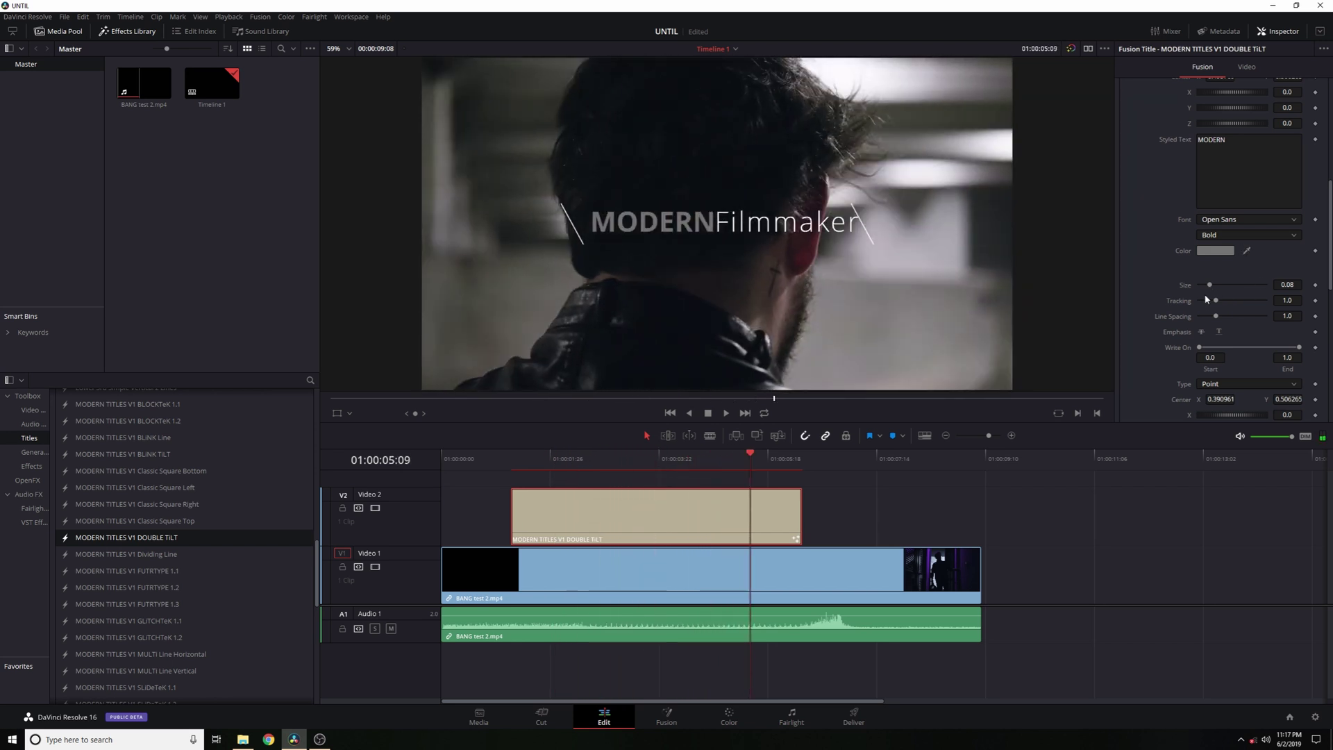
Set MODERN to size 0.0512 and tracking 1.26, and raise Center Y to about 0.517.
mouse_move(1213, 302)
left_mouse_down()
mouse_move(1242, 302)
mouse_move(1215, 303)
mouse_move(1206, 284)
mouse_move(1221, 301)
left_mouse_up()
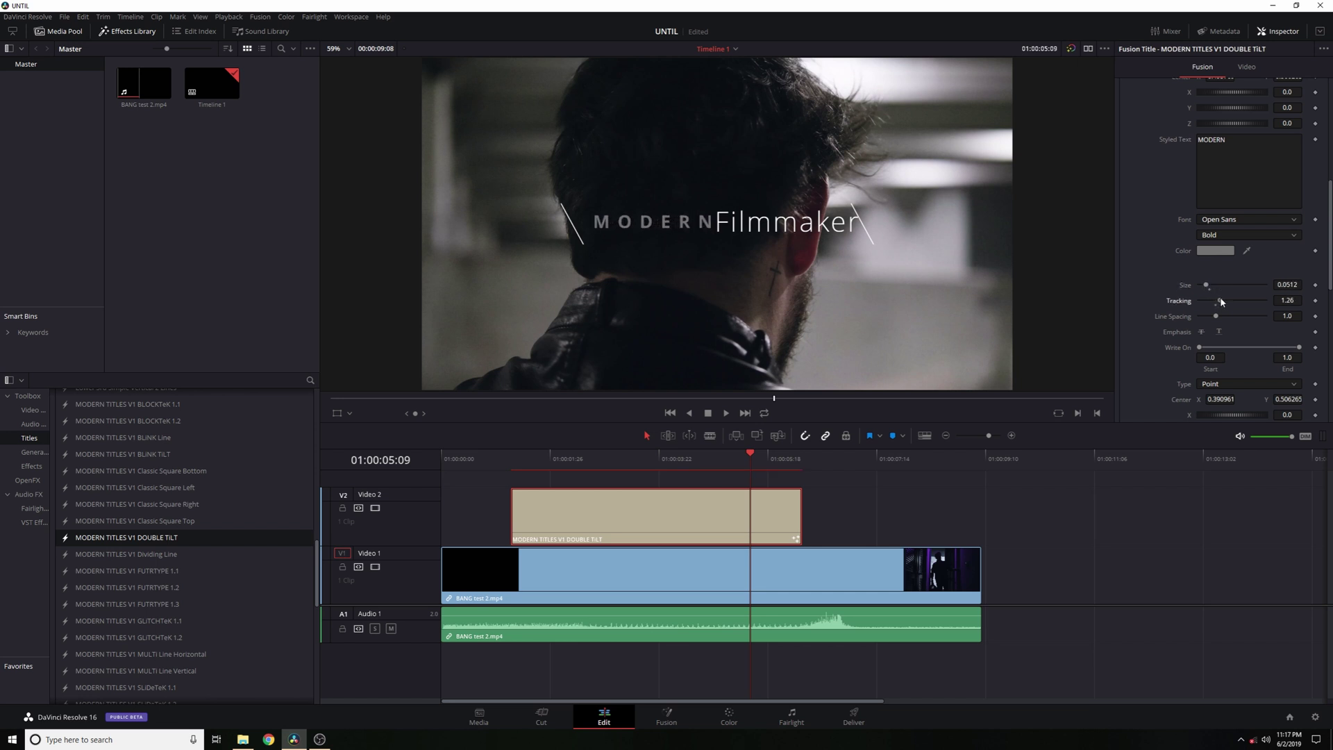
left_click_drag(1288, 399, 1295, 399)
left_click_drag(555, 458, 651, 474)
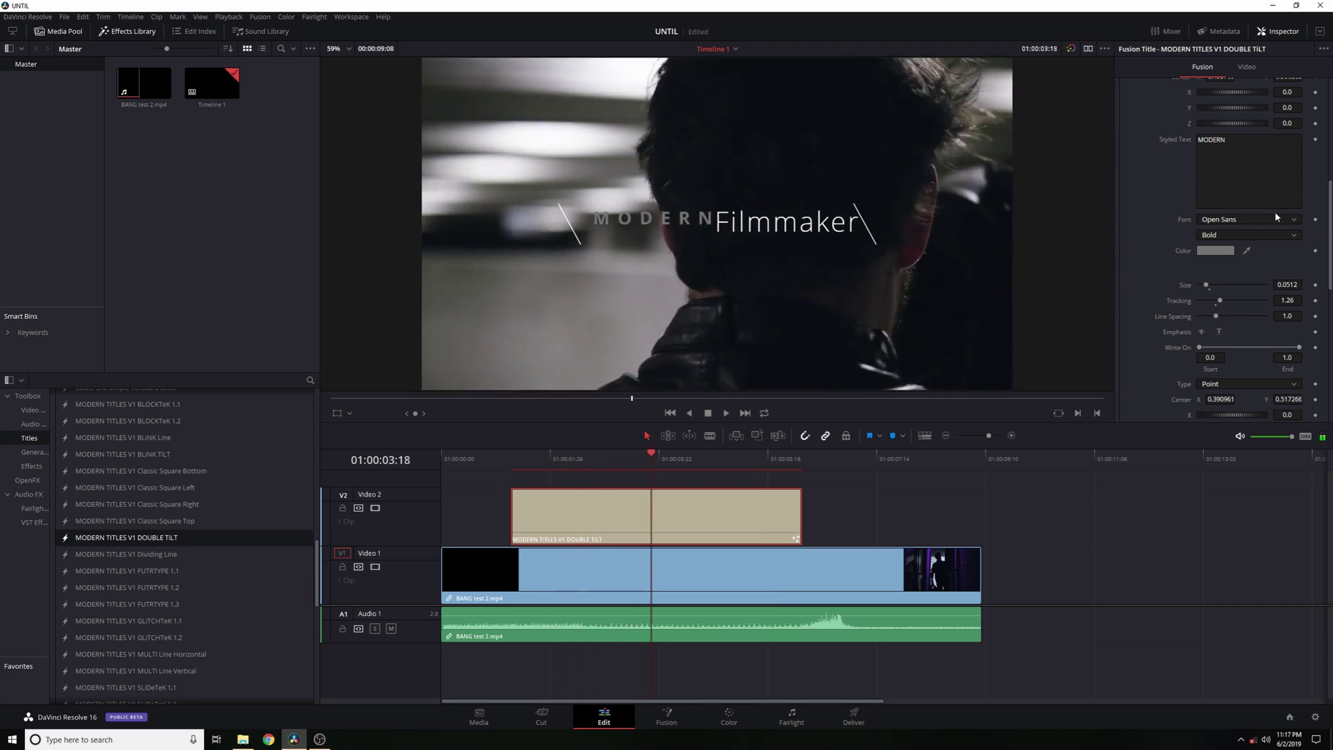
scroll(1150, 268, "down", 10)
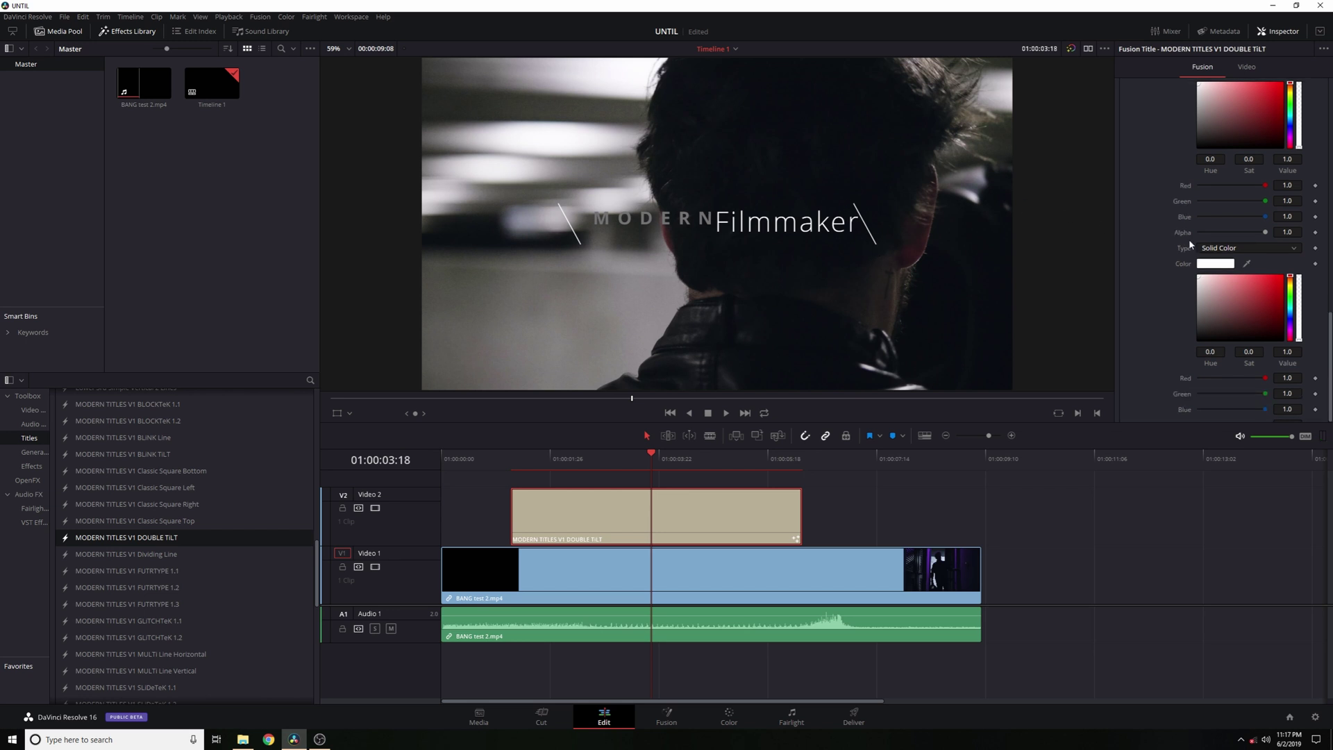
Colour the Double Tilt title's right slash red and its left slash cyan.
scroll(1189, 240, "up", 10)
scroll(1178, 261, "down", 8)
left_click_drag(538, 459, 724, 472)
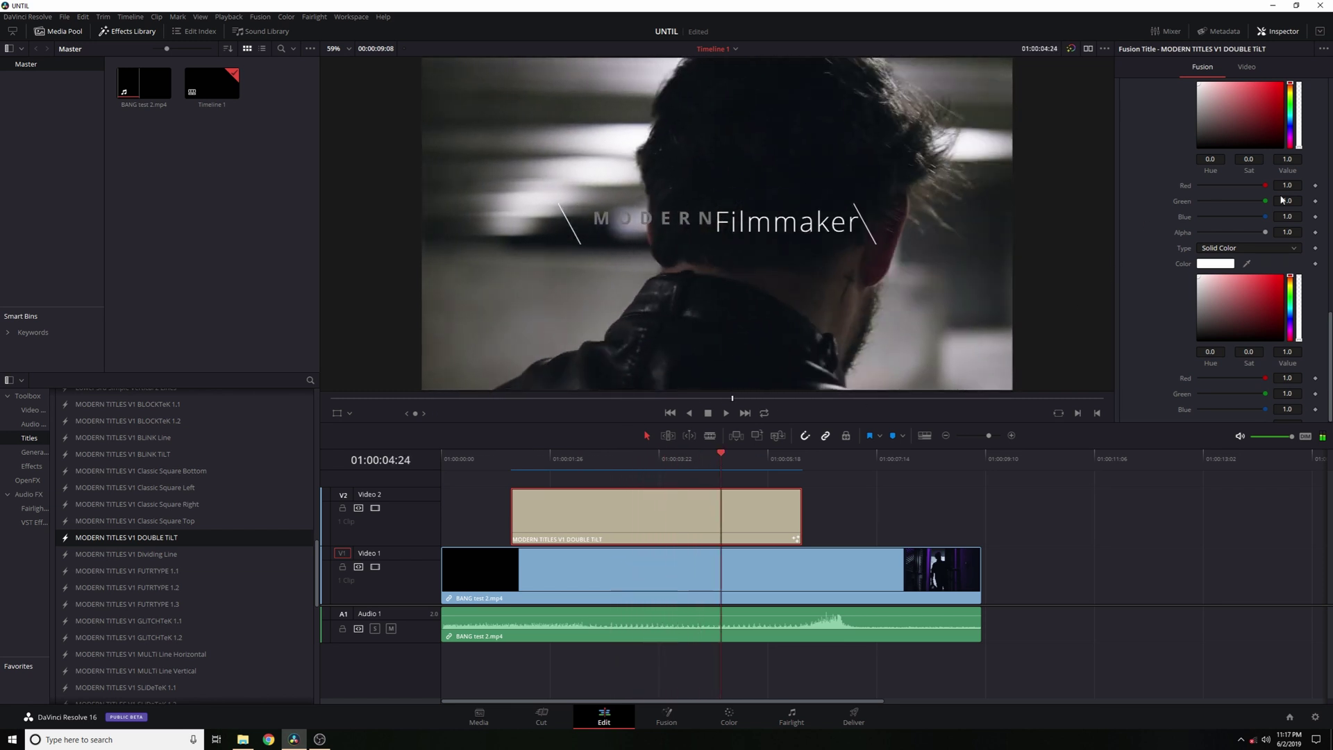
left_click(1282, 278)
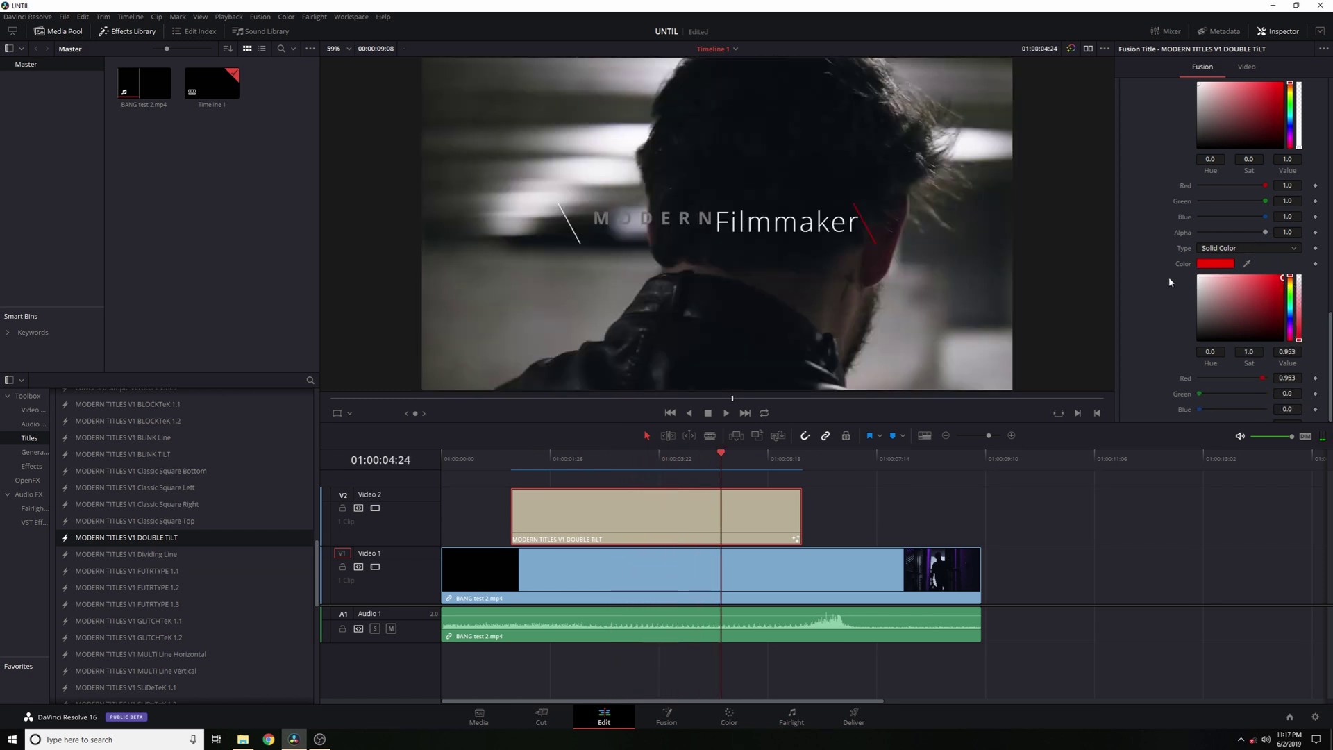
left_click_drag(1211, 294, 1220, 303)
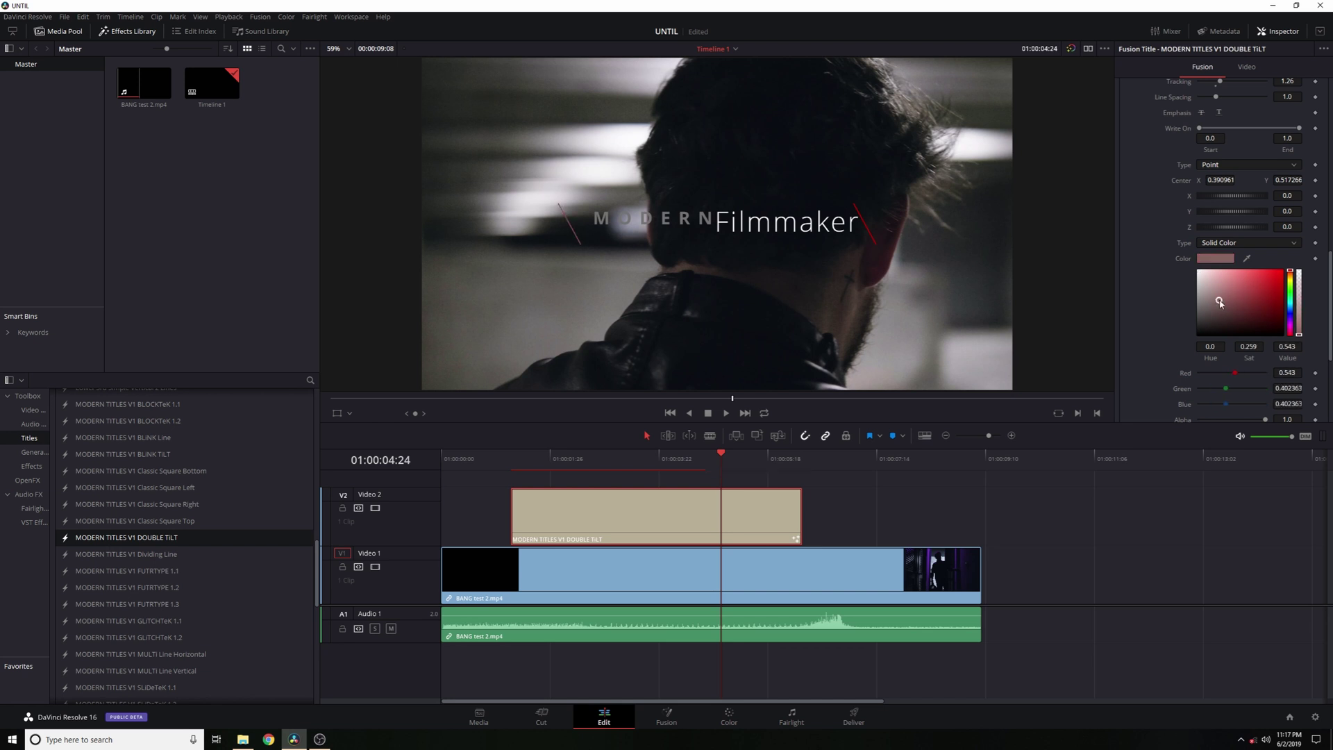
left_click(1290, 302)
left_click(1283, 283)
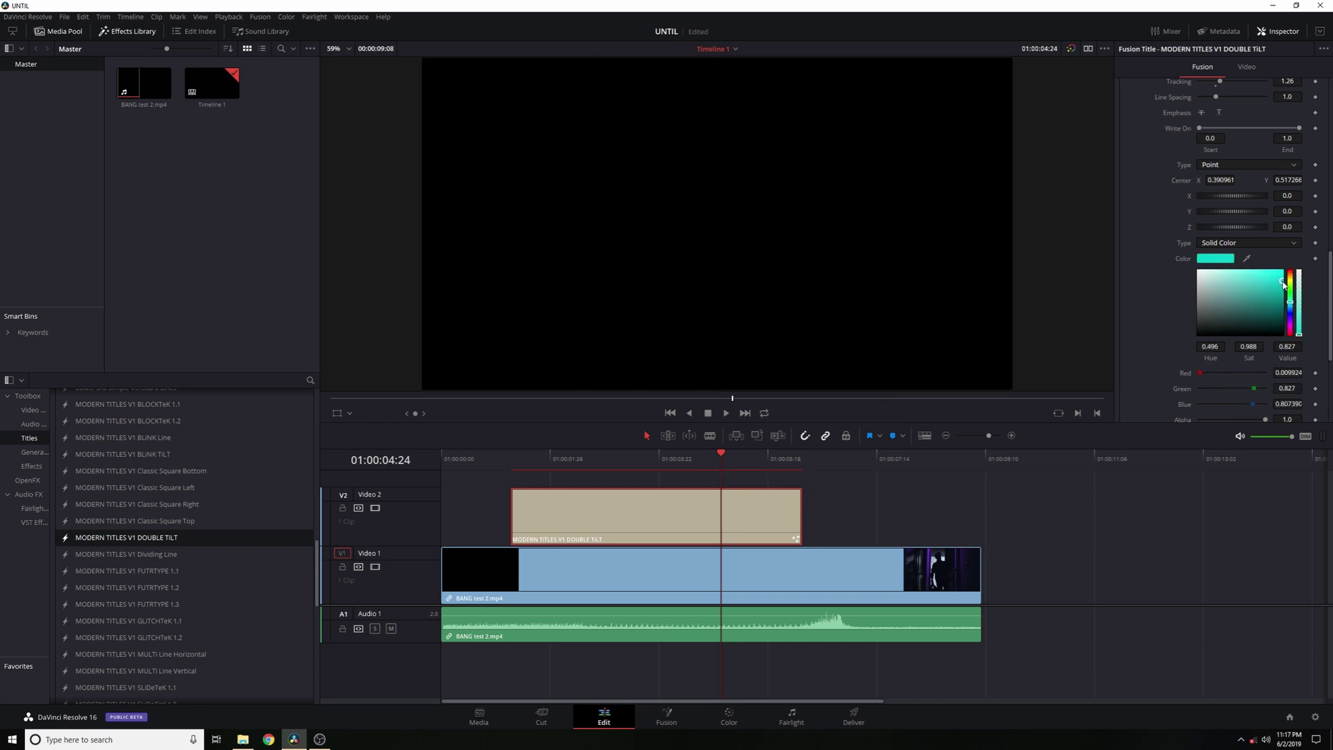
left_click_drag(629, 457, 660, 471)
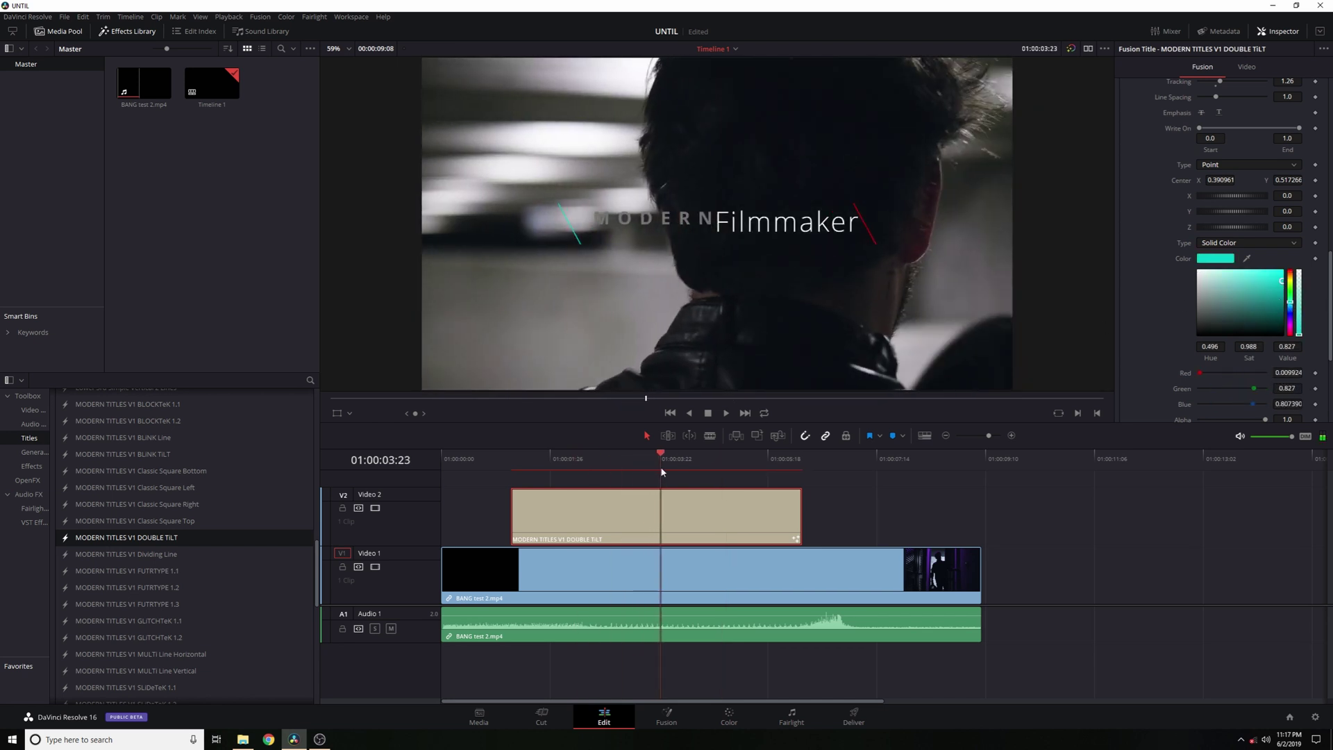
Delete the Double Tilt clip and place GLITCHTeK 1.1 on Video 2 at the timeline start.
key("Delete")
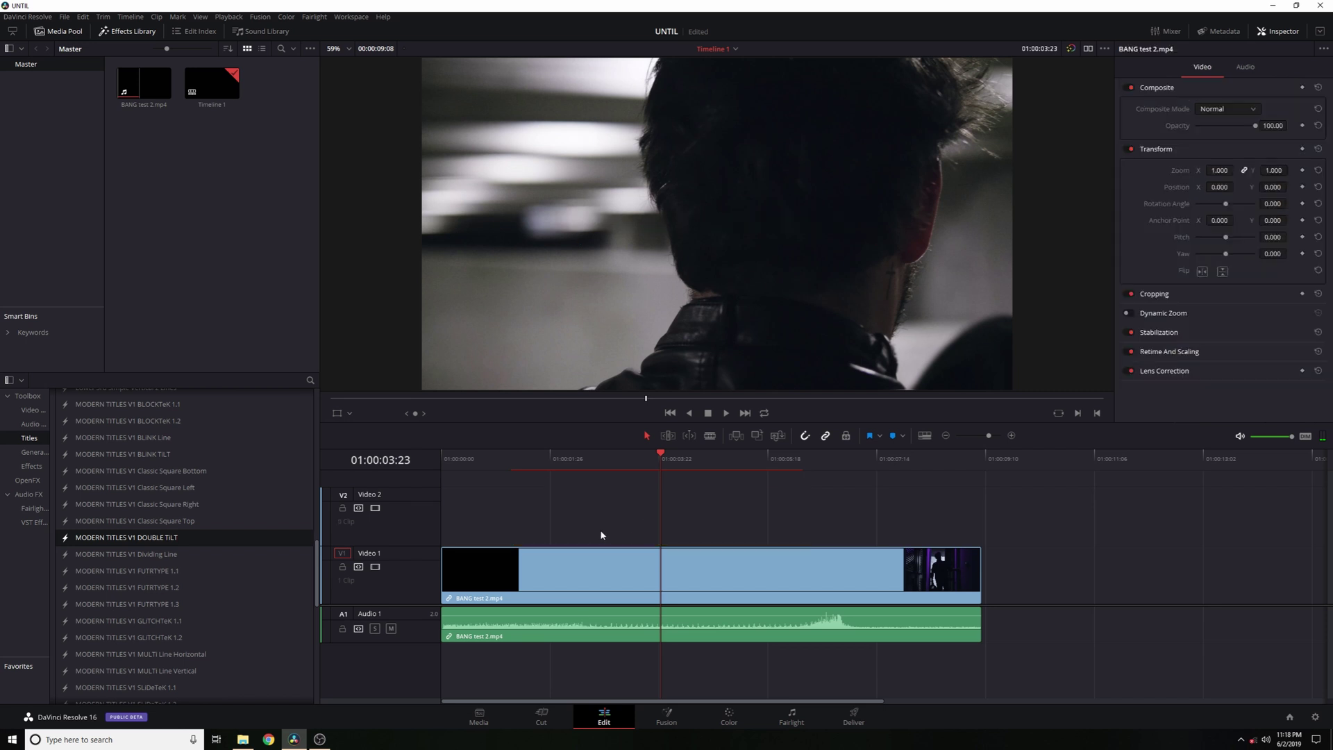
left_click(451, 461)
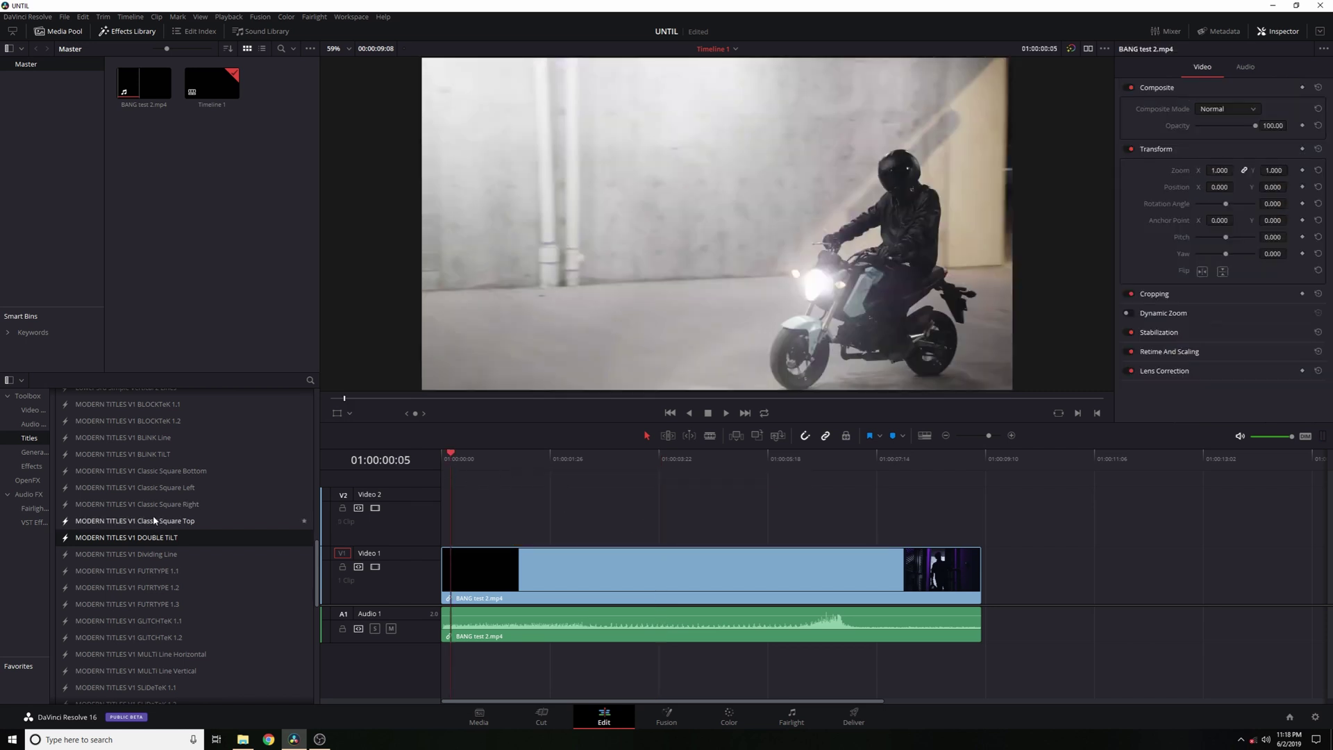
scroll(178, 560, "down", 2)
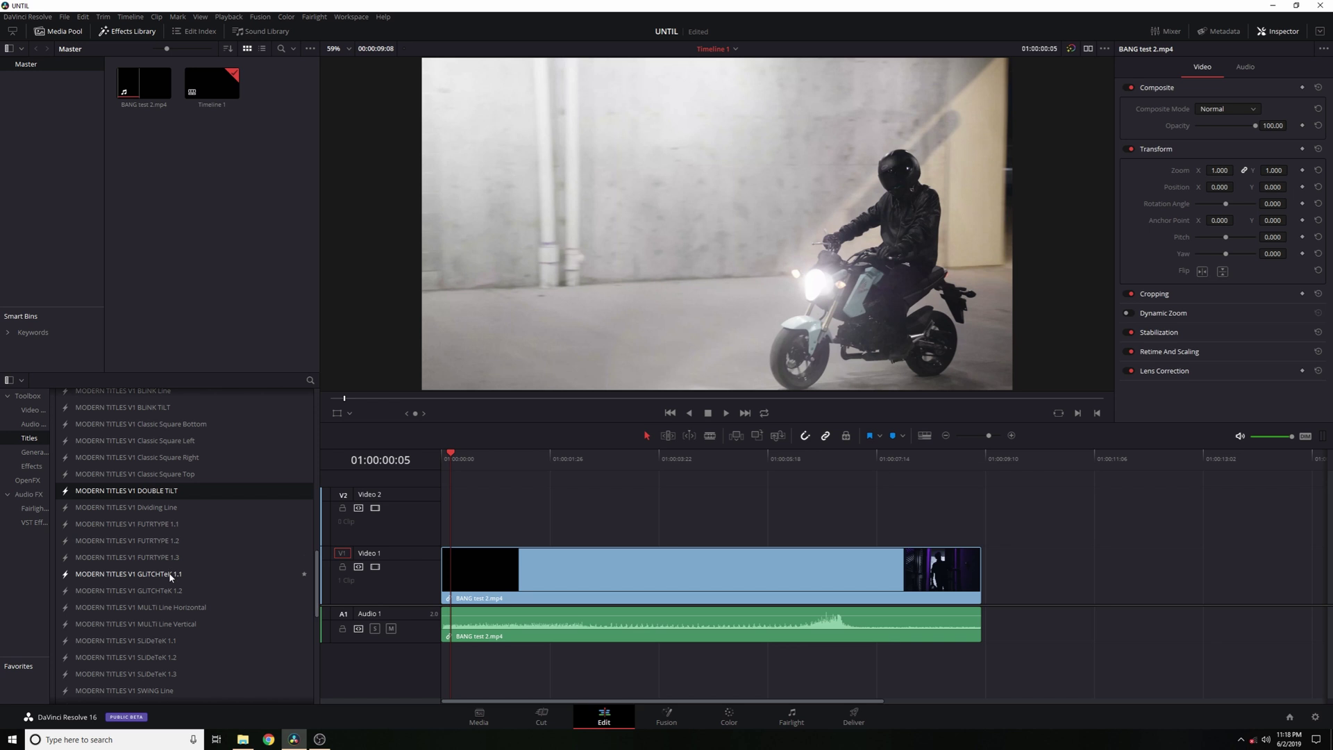
left_click(160, 574)
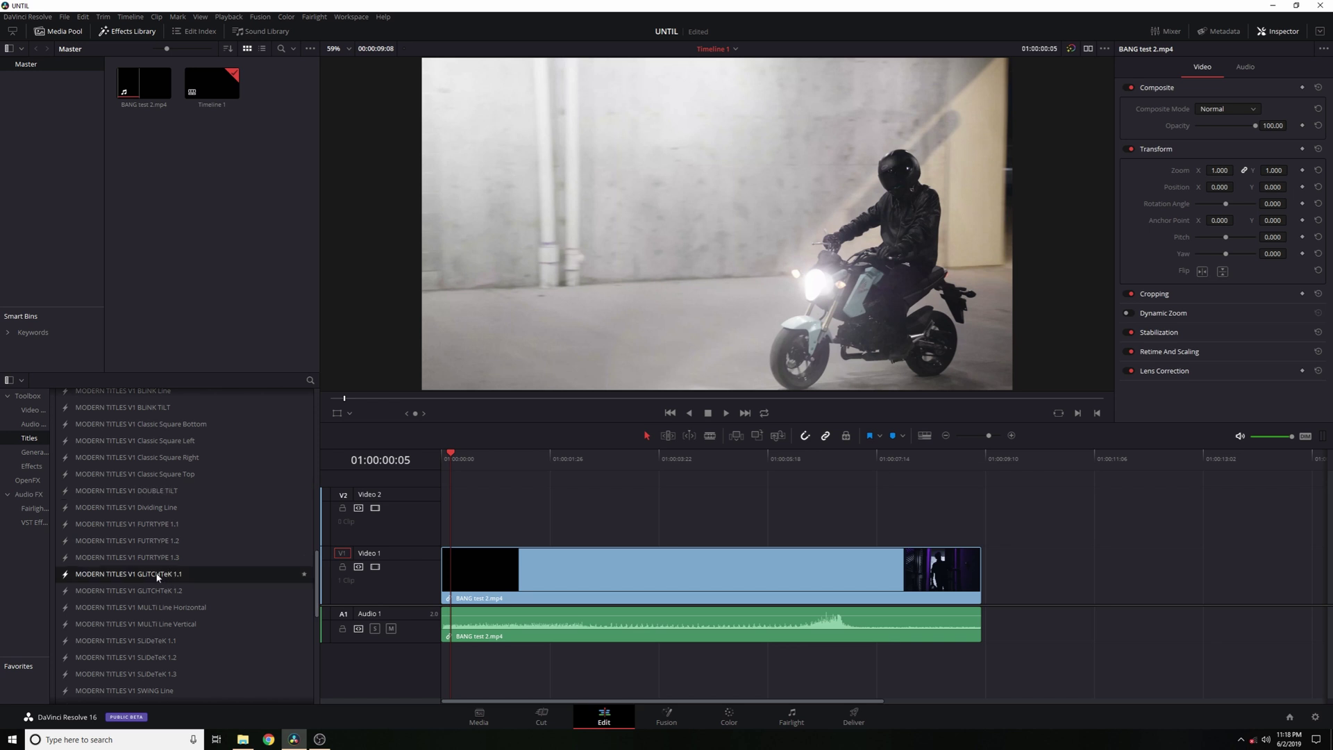
scroll(158, 576, "down", 2)
left_click_drag(152, 528, 442, 522)
Play and scrub through the GLITCHTeK TITLES animation, then select the title clip.
key("space")
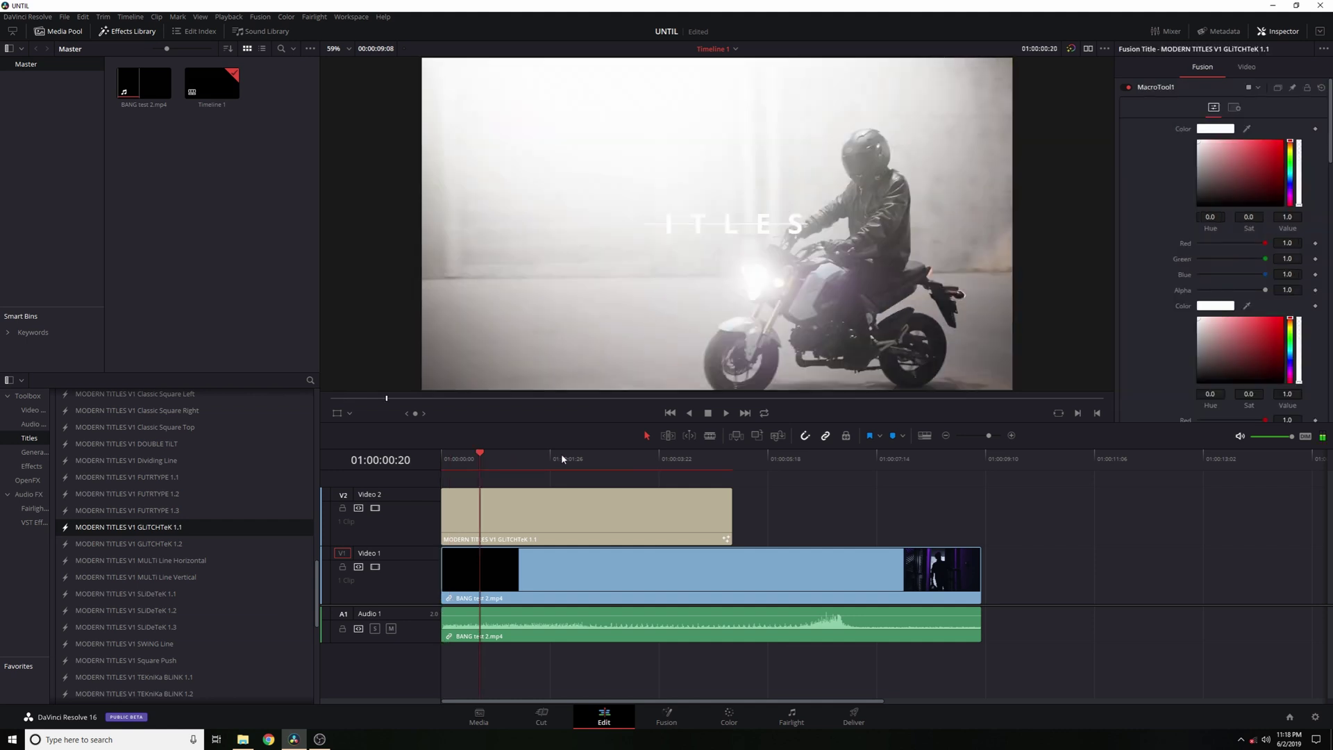
mouse_move(455, 458)
left_mouse_down()
mouse_move(542, 473)
mouse_move(562, 472)
mouse_move(502, 463)
mouse_move(718, 463)
mouse_move(664, 476)
mouse_move(462, 465)
left_mouse_up()
scroll(736, 212, "up", 2)
key("space")
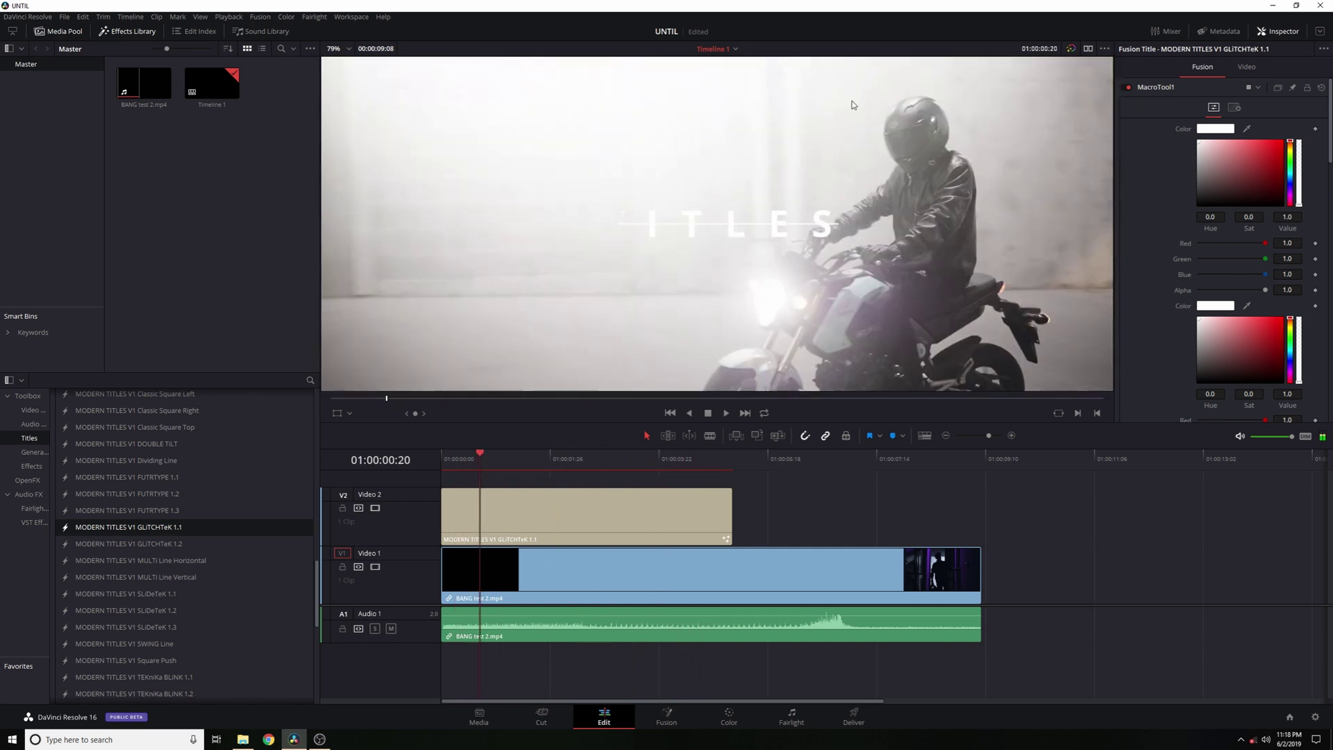
scroll(734, 222, "down", 2)
scroll(735, 222, "down", 1)
left_click_drag(465, 459, 604, 464)
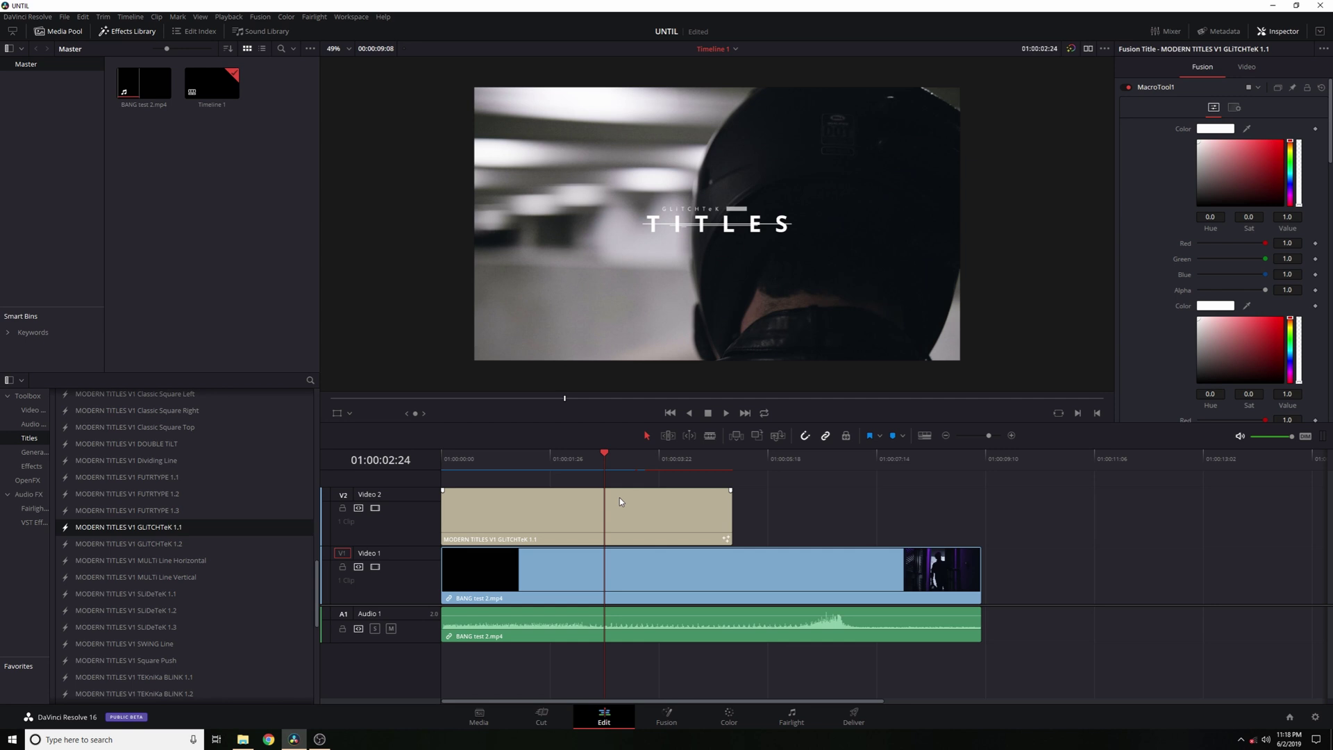
left_click(447, 460)
key("space")
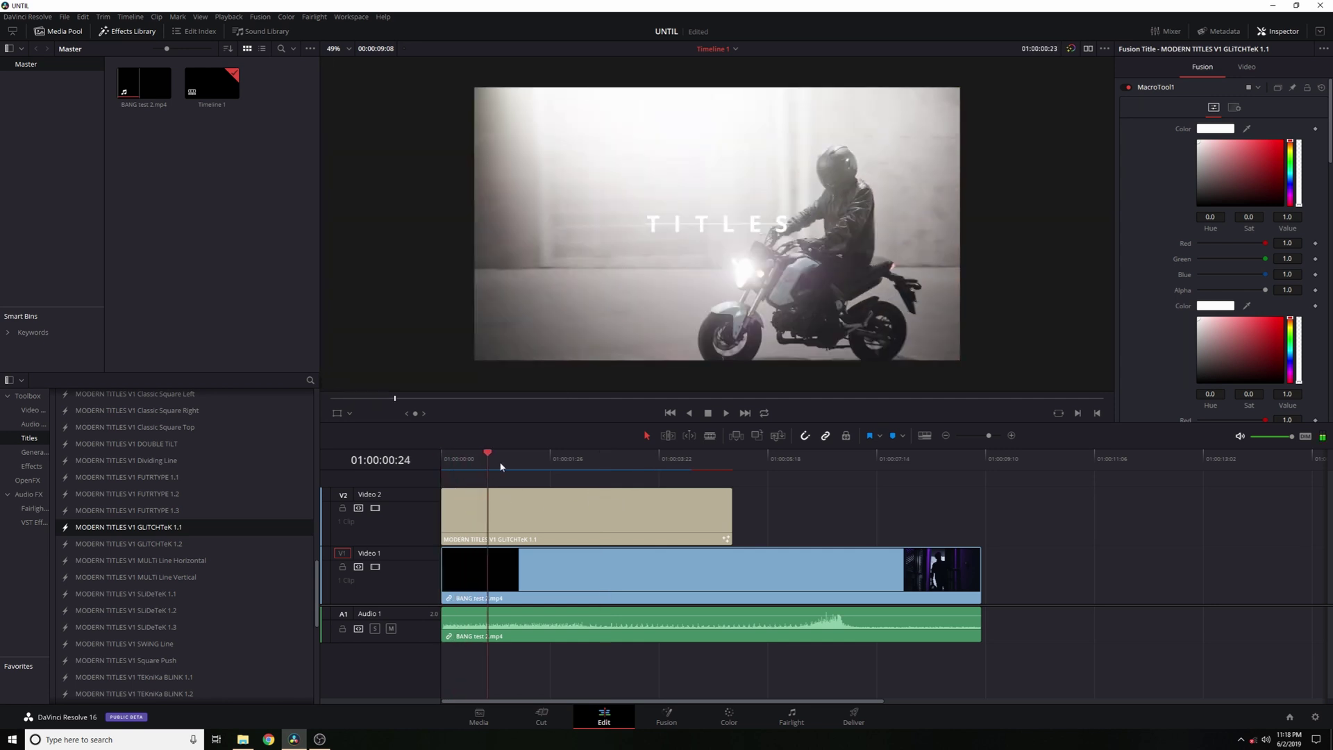
left_click(606, 507)
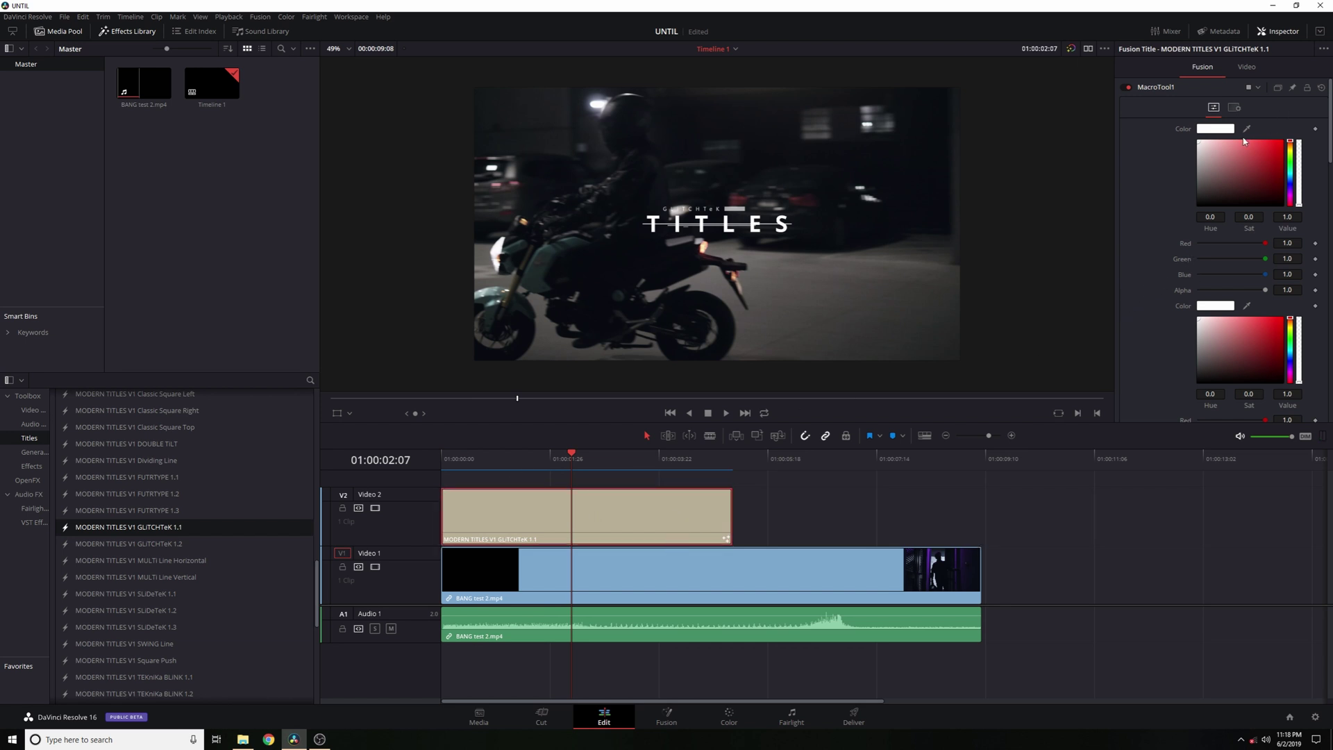
scroll(1170, 201, "down", 5)
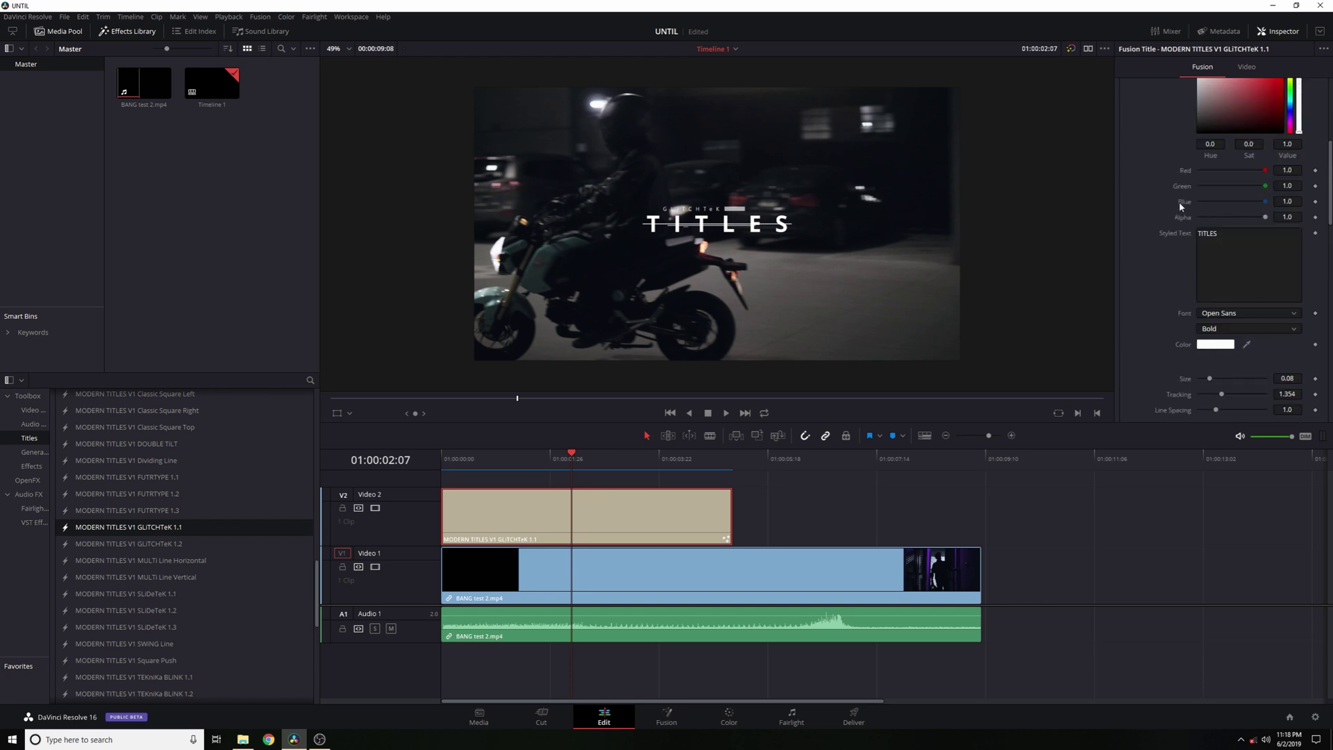
Replace TITLES with the person's name and tighten tracking to 1.297.
double_click(1245, 239)
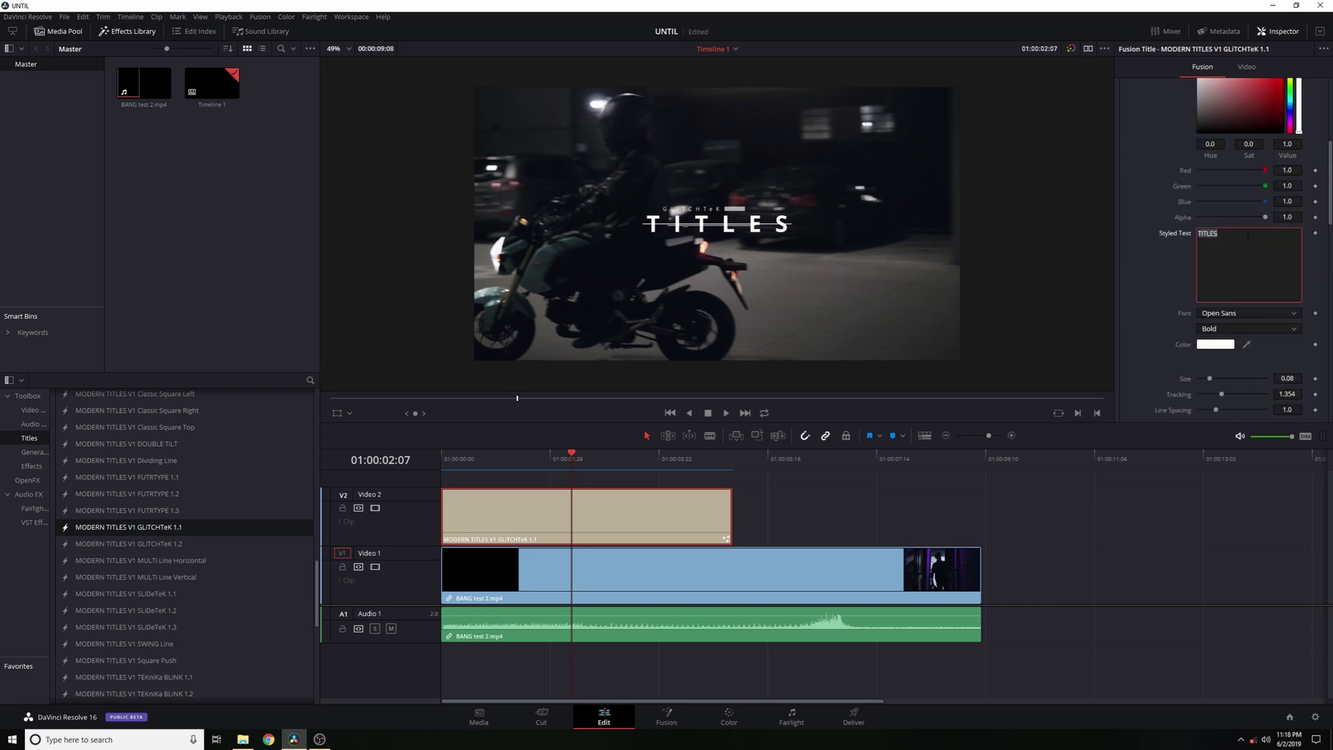
type("STEVEN")
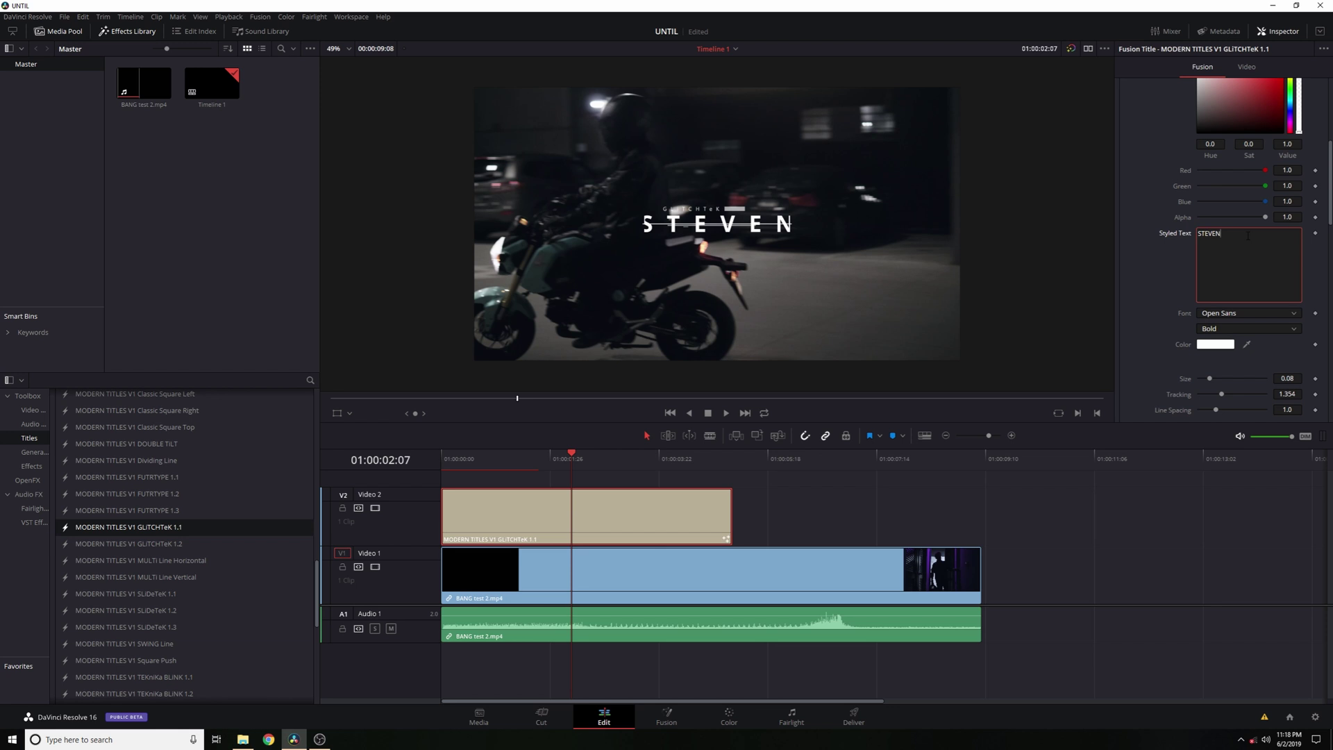
scroll(1161, 230, "down", 2)
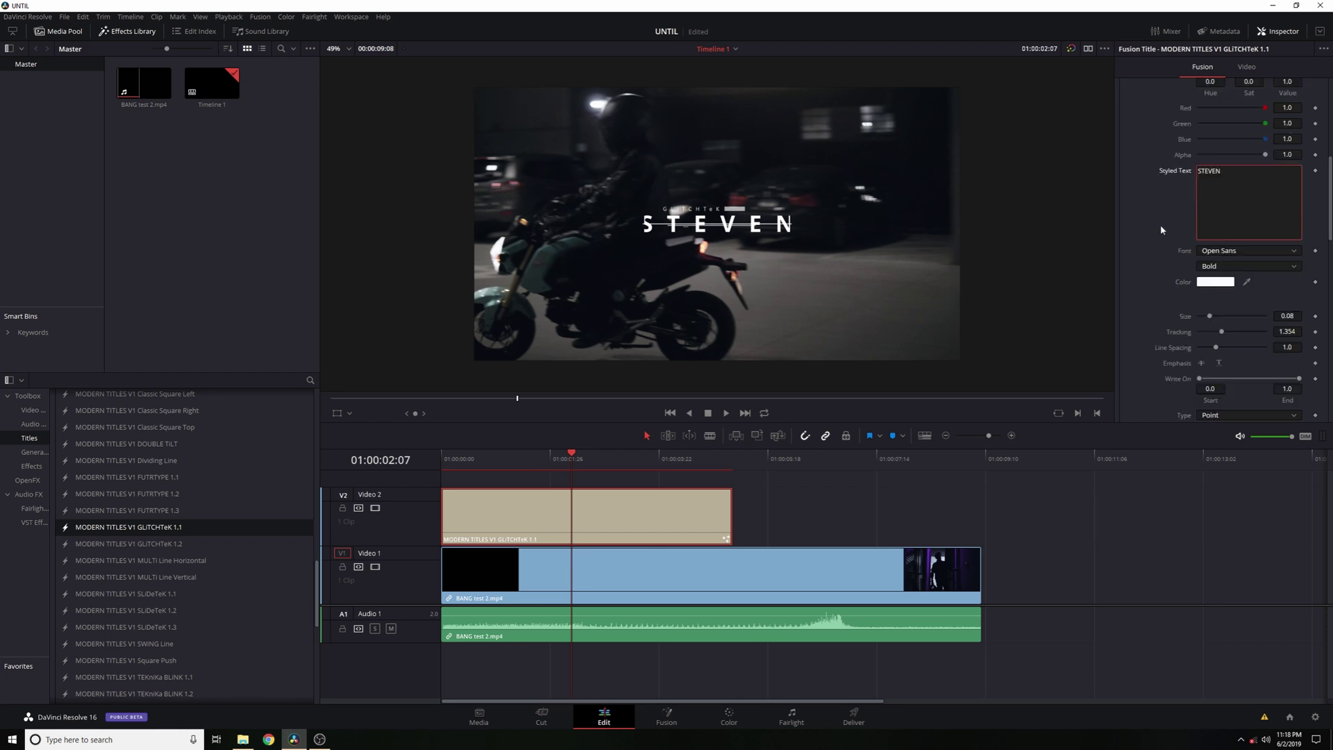
left_click_drag(1222, 332, 1210, 315)
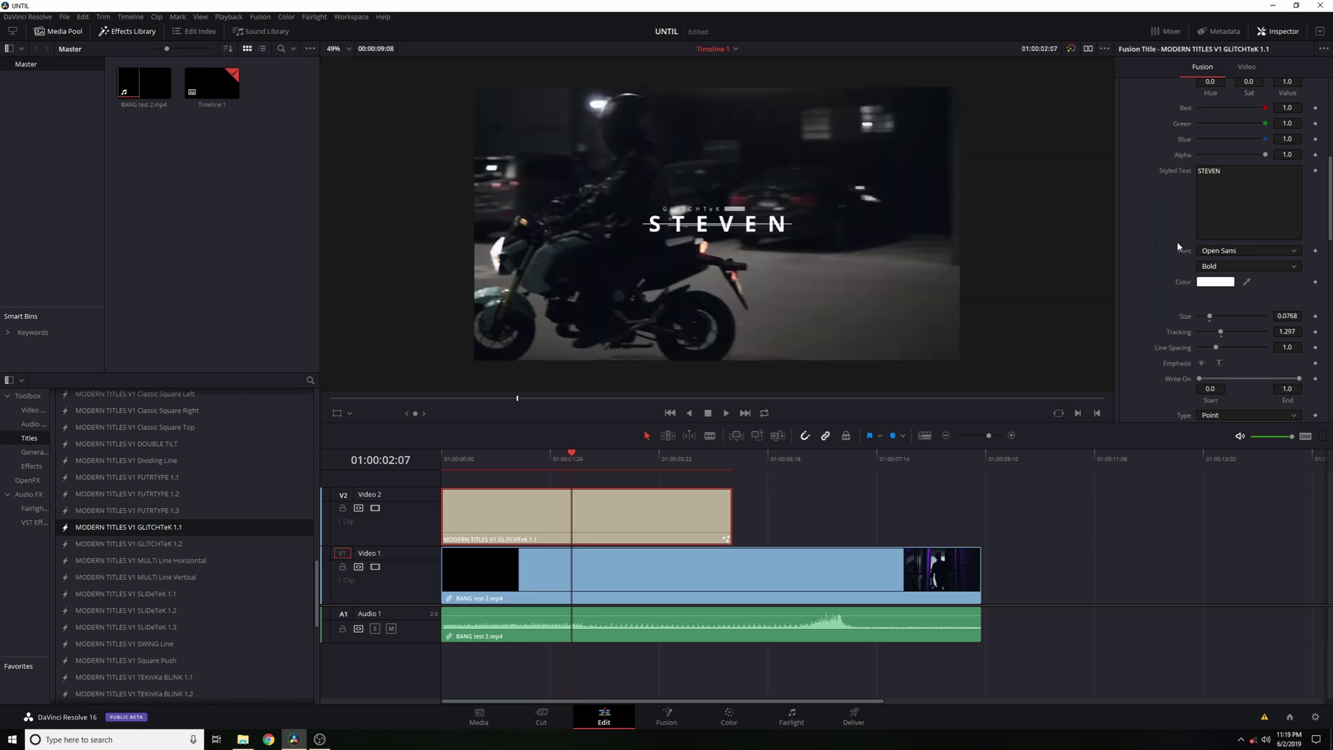
Keep Open Sans as the font and set Write On end to 0.978.
left_click(1233, 267)
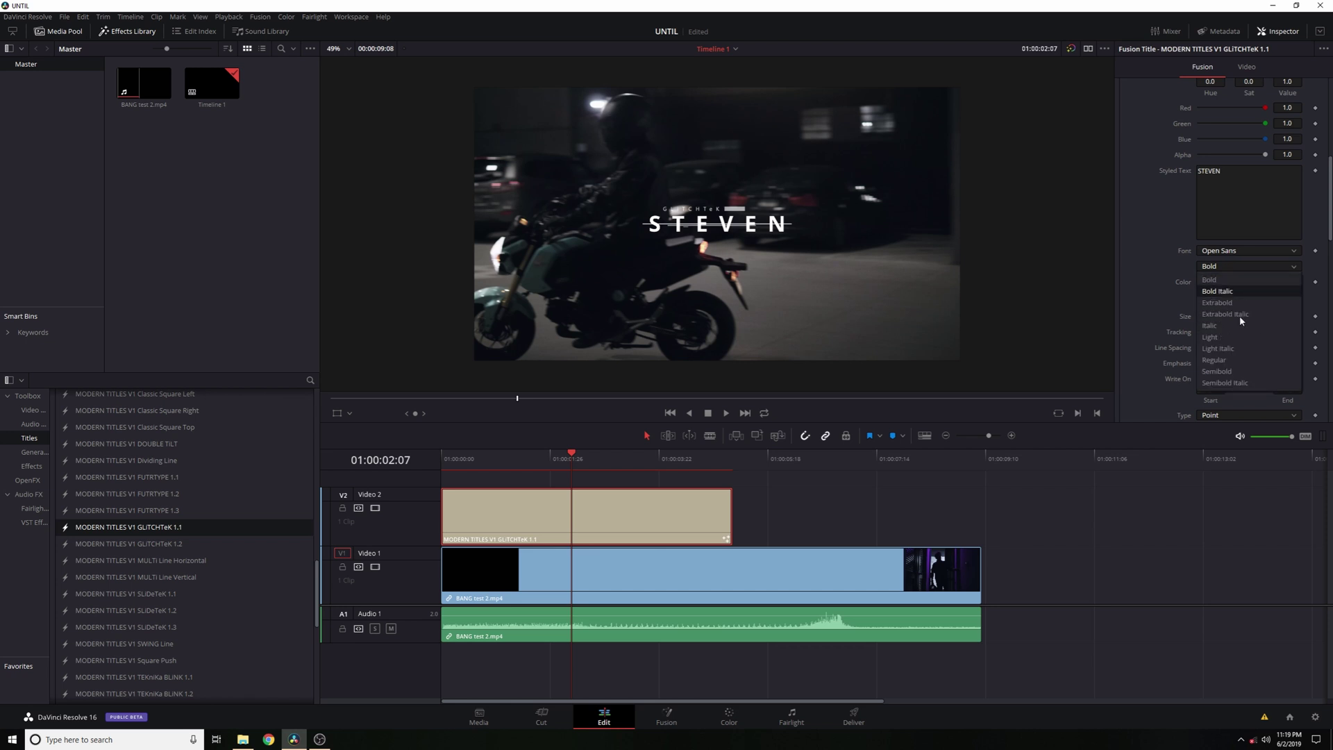
left_click(1234, 251)
left_click(1170, 295)
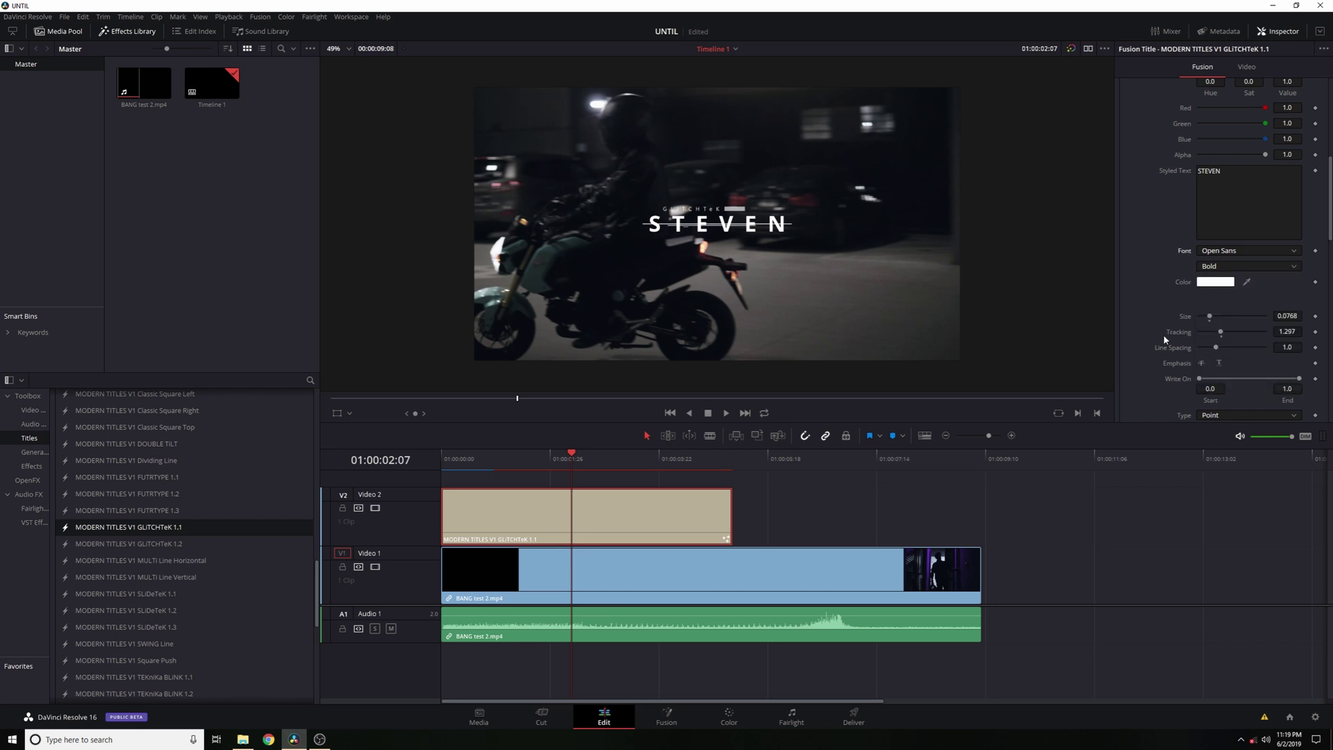
mouse_move(1299, 378)
left_mouse_down()
mouse_move(1227, 381)
mouse_move(1295, 379)
left_mouse_up()
Keyframe Write On end from hidden to 1.0 so the name writes on.
left_click_drag(513, 463, 451, 475)
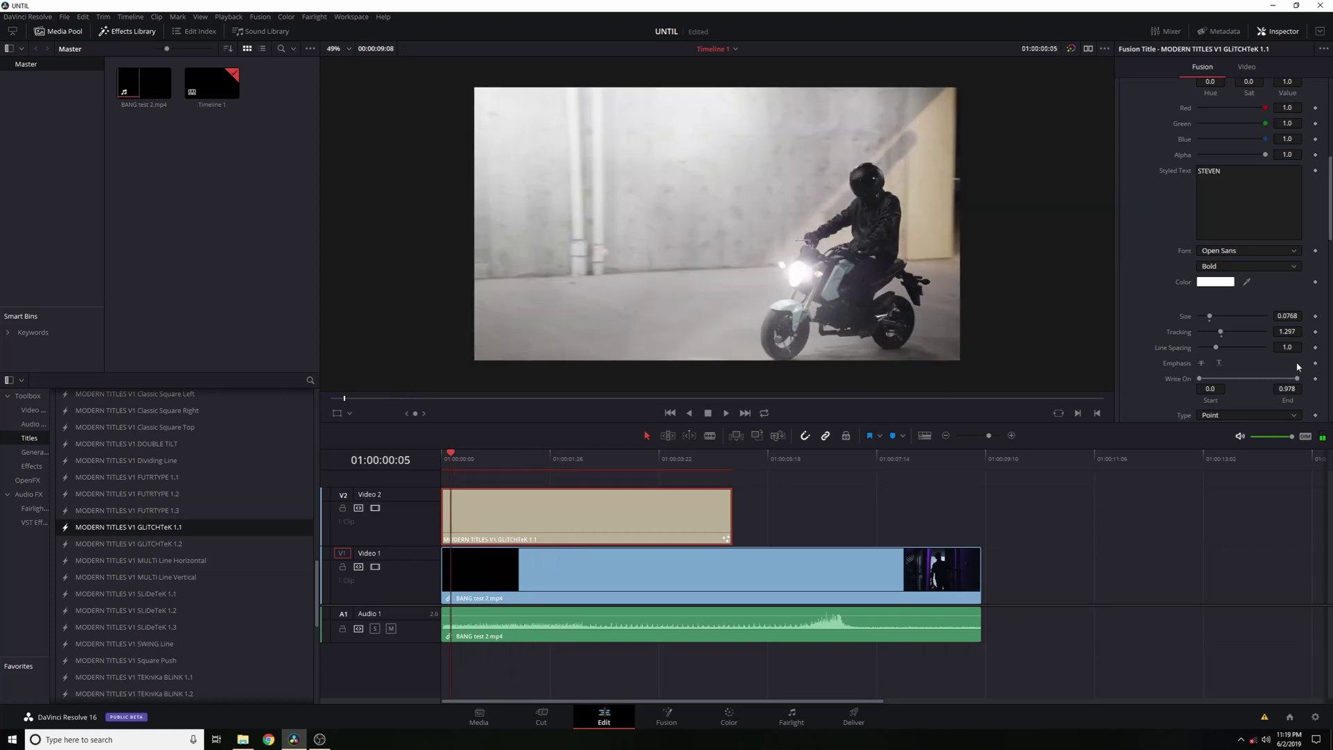
left_click(1315, 378)
left_click_drag(1297, 378, 1110, 409)
left_click_drag(512, 466, 527, 467)
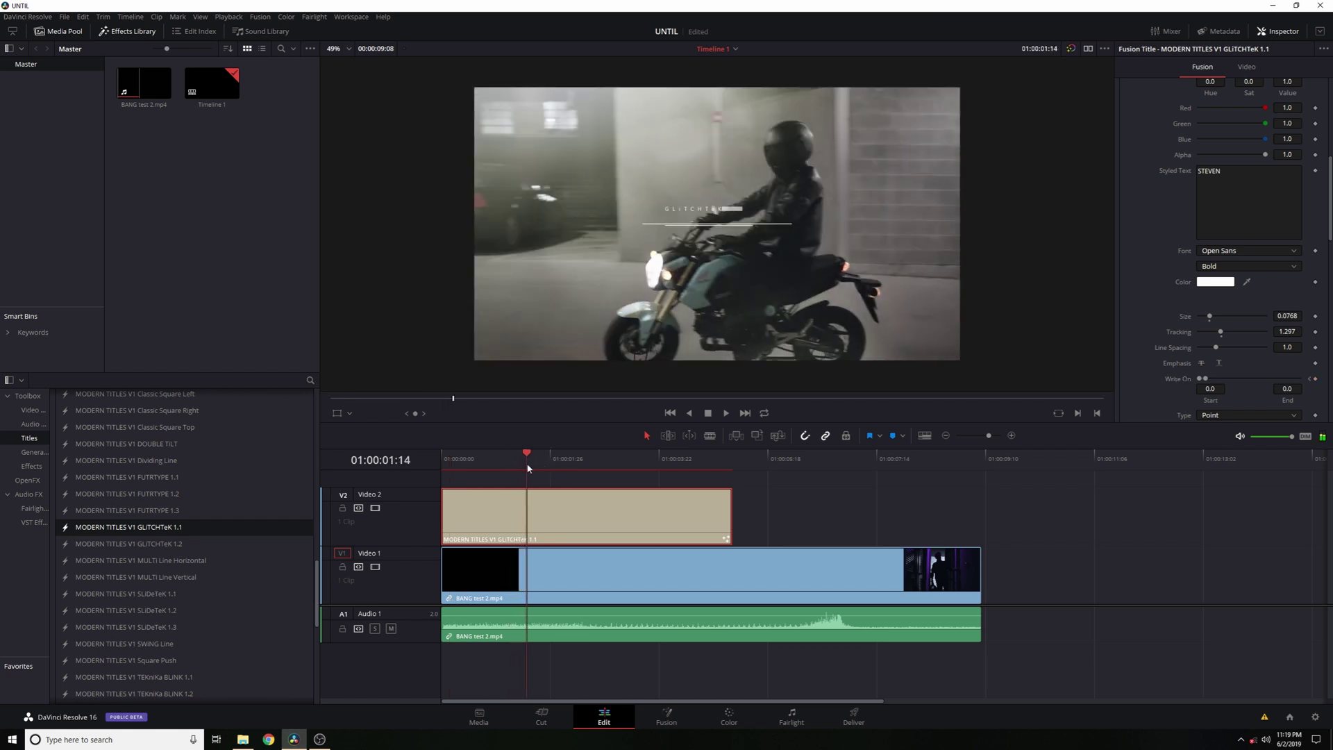
left_click_drag(1205, 378, 1299, 378)
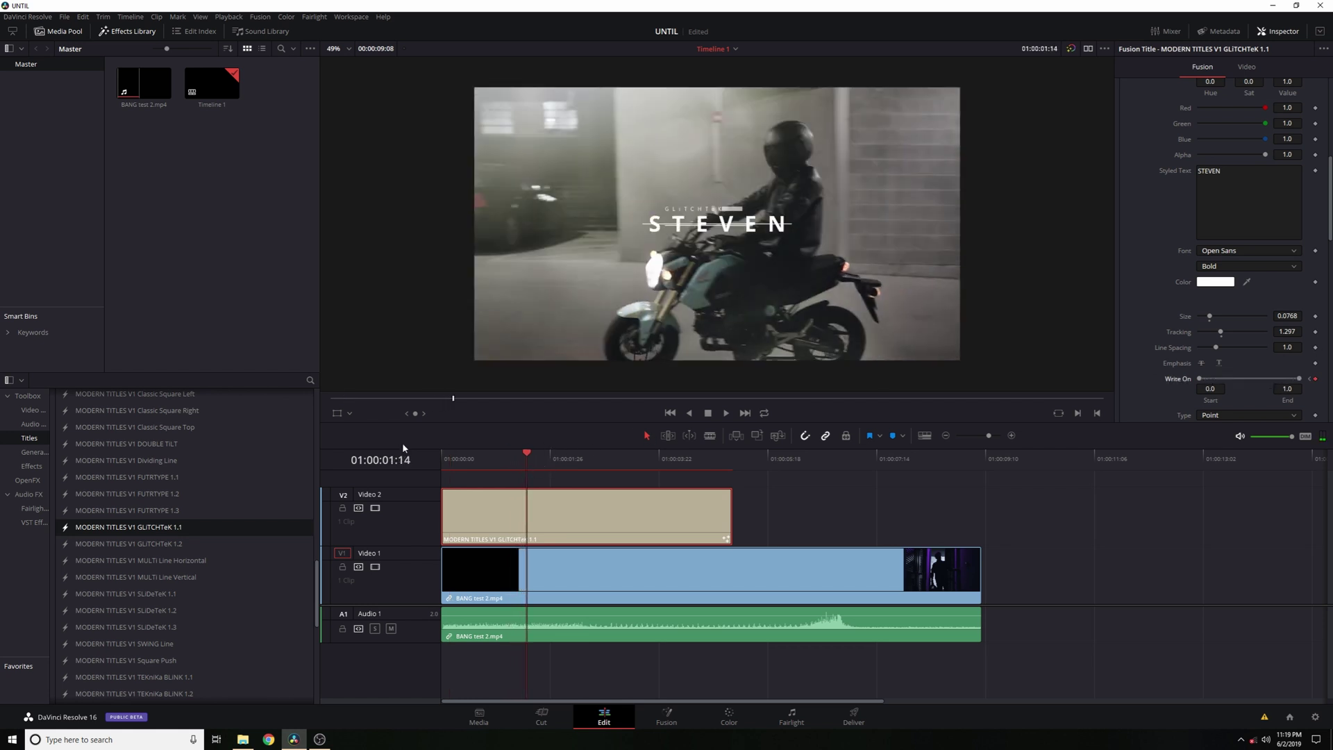
left_click_drag(474, 460, 432, 478)
Play and step through the keyframes to watch the name glitch in.
key("space")
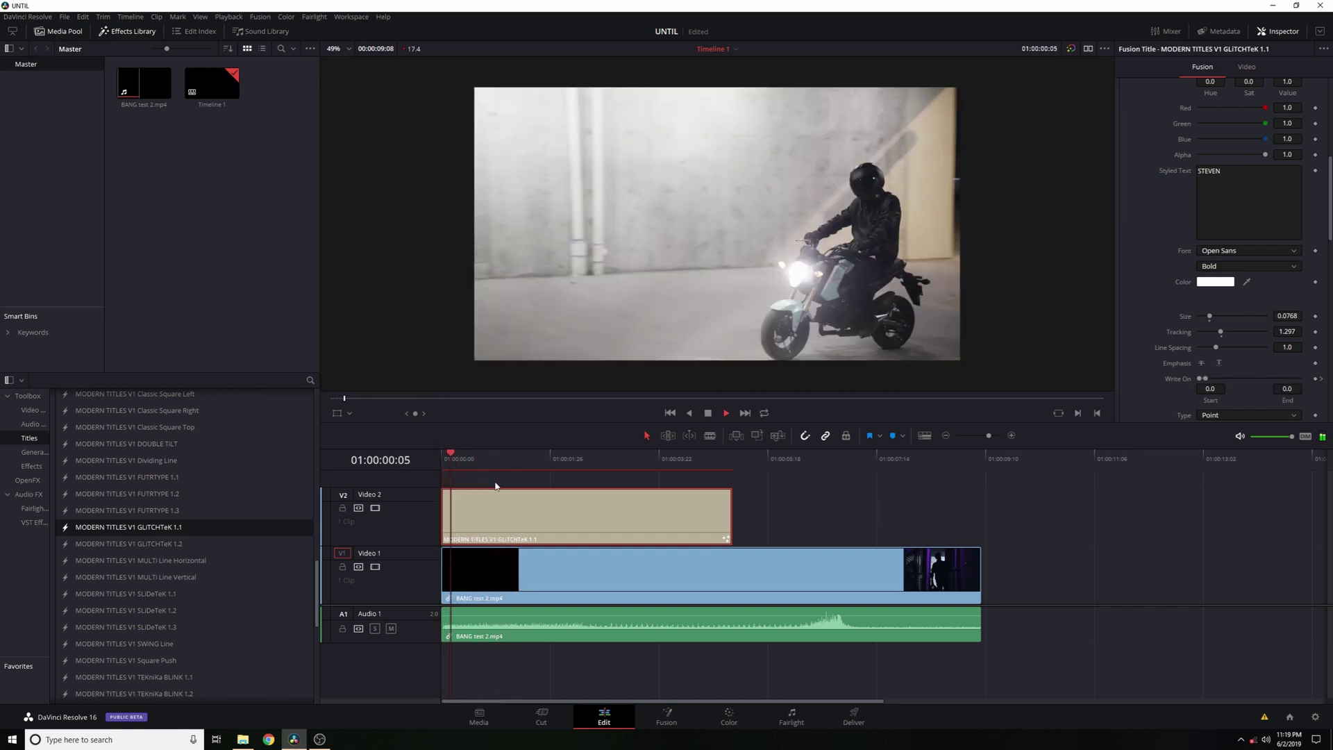
key("space")
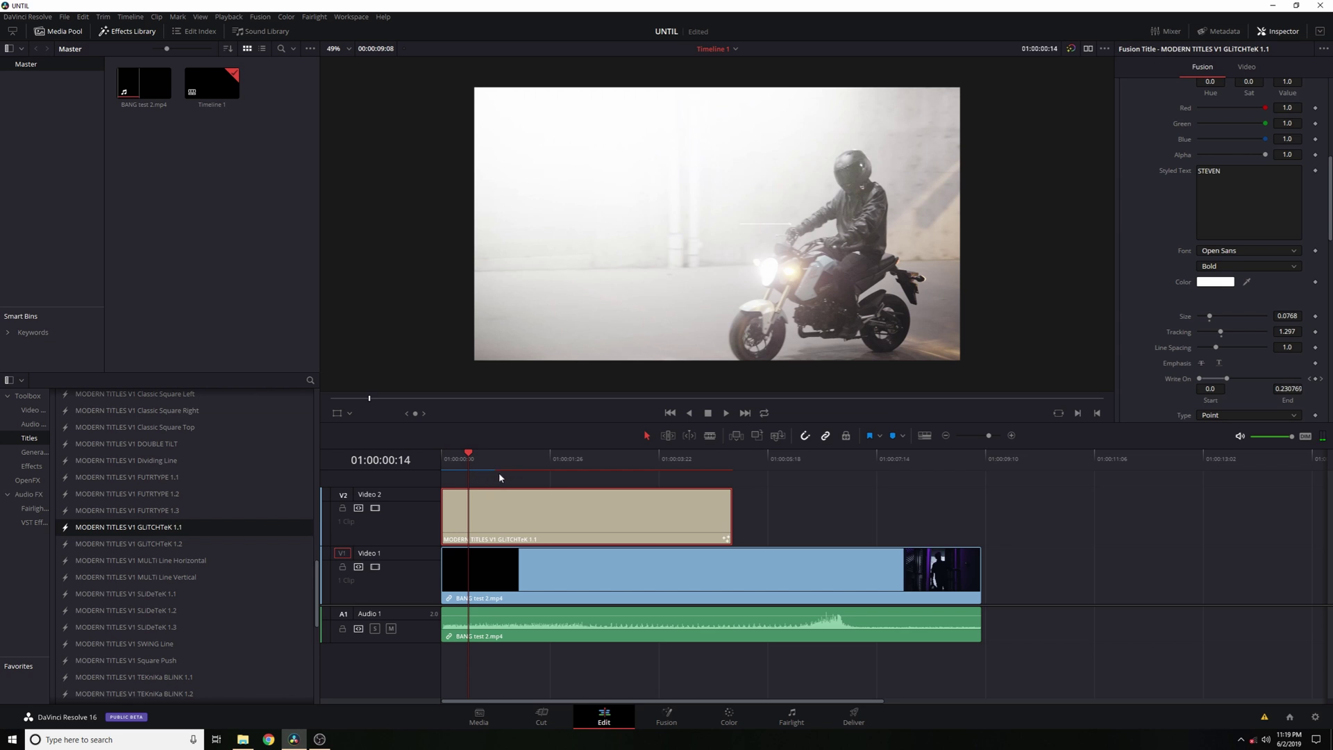
left_click(457, 461)
left_click_drag(457, 460, 505, 474)
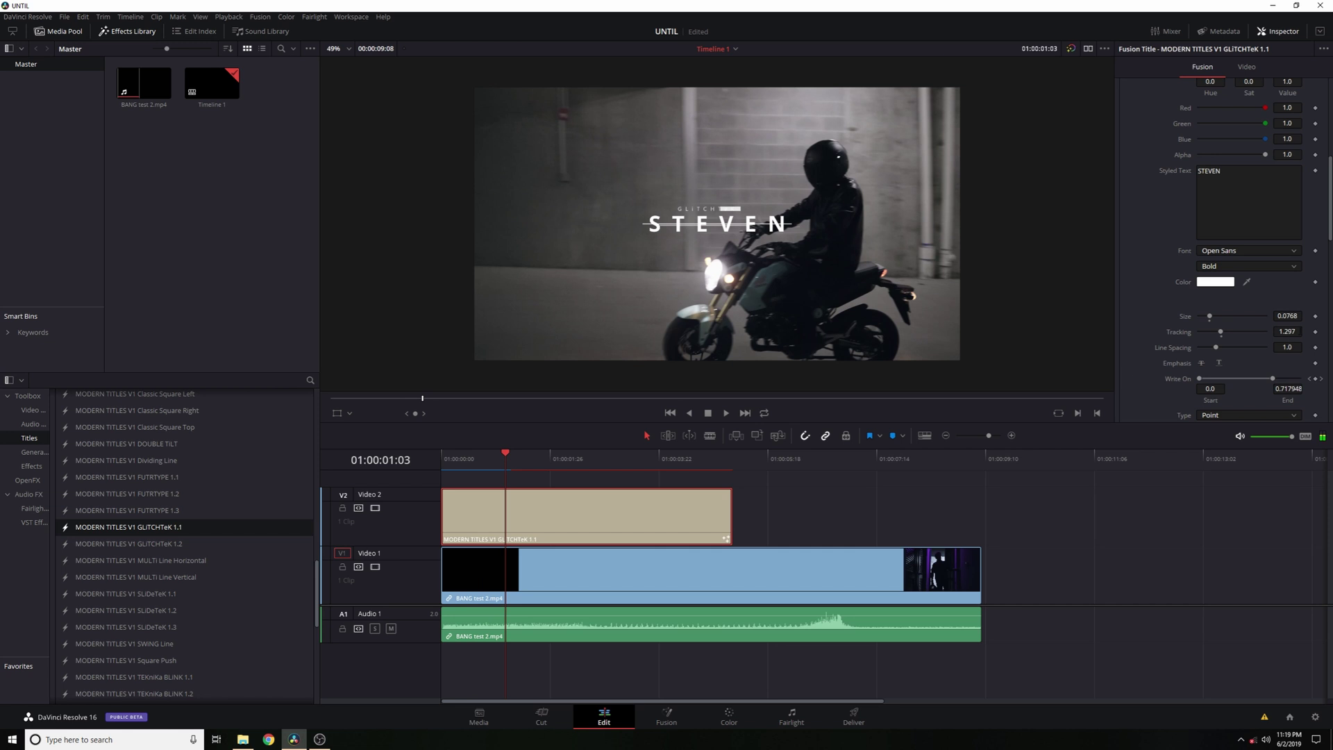
left_click(1322, 379)
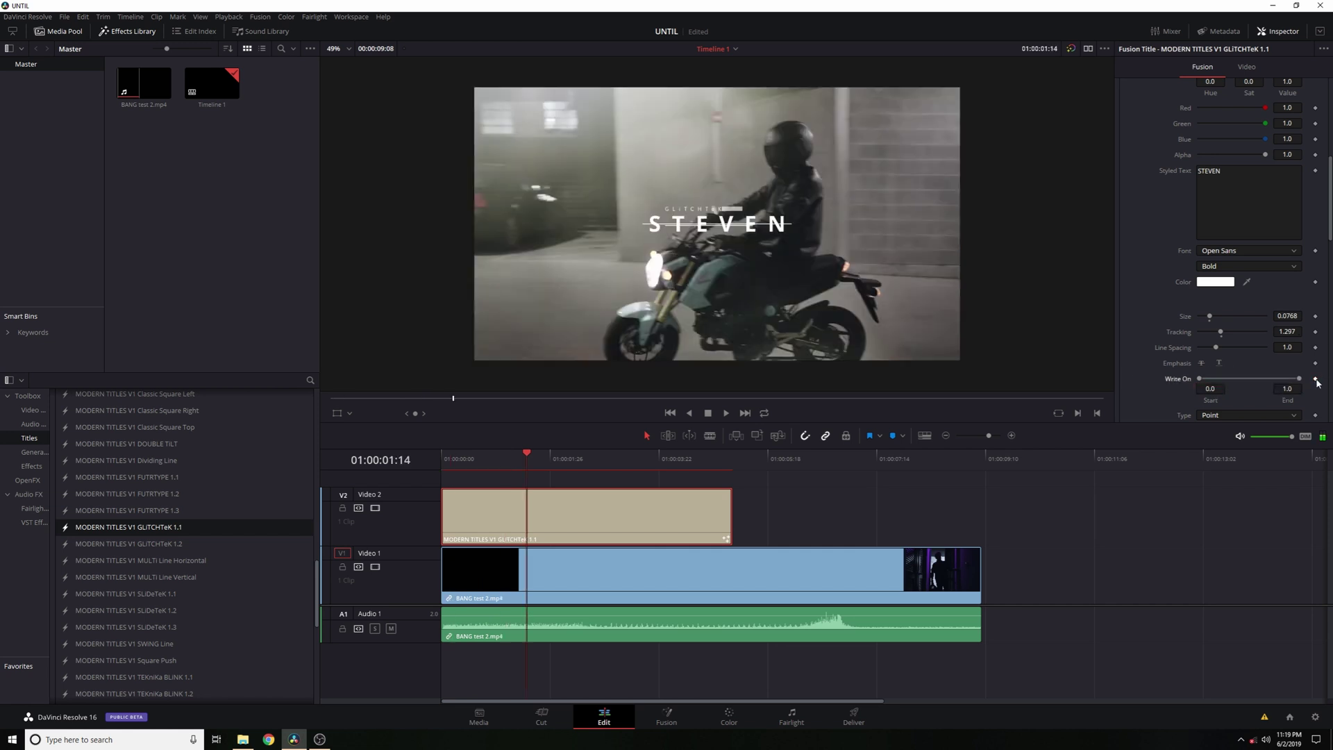
left_click(471, 474)
Replace the small line above STEVEN with the text WILLIAMS.
left_click(556, 461)
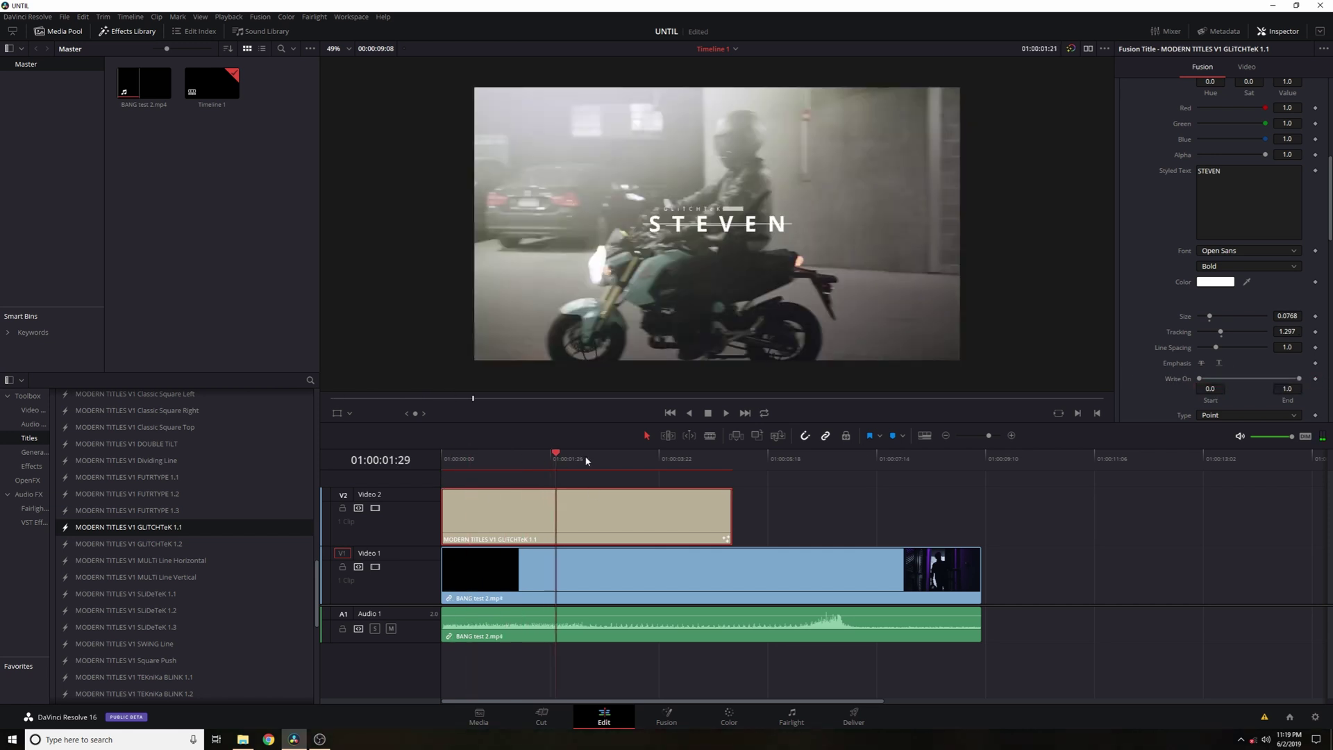
left_click(585, 461)
scroll(1183, 247, "down", 5)
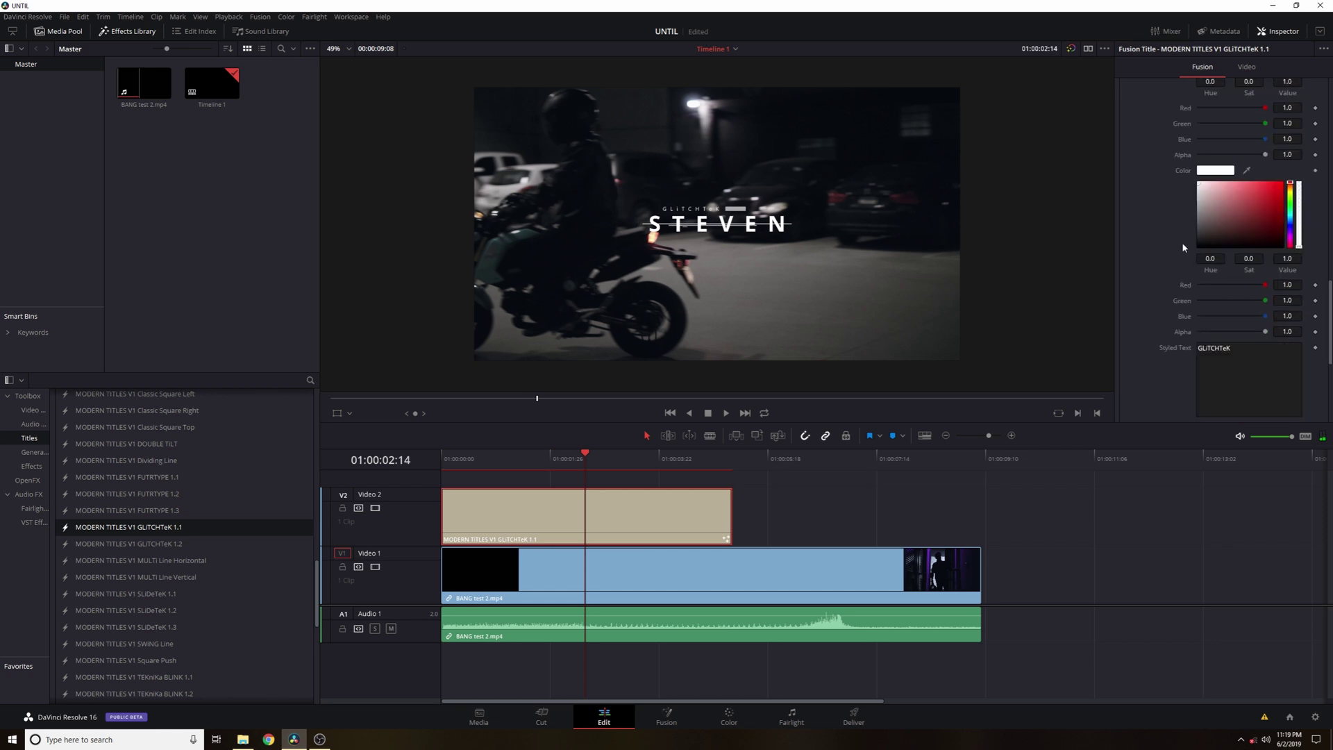
double_click(1243, 350)
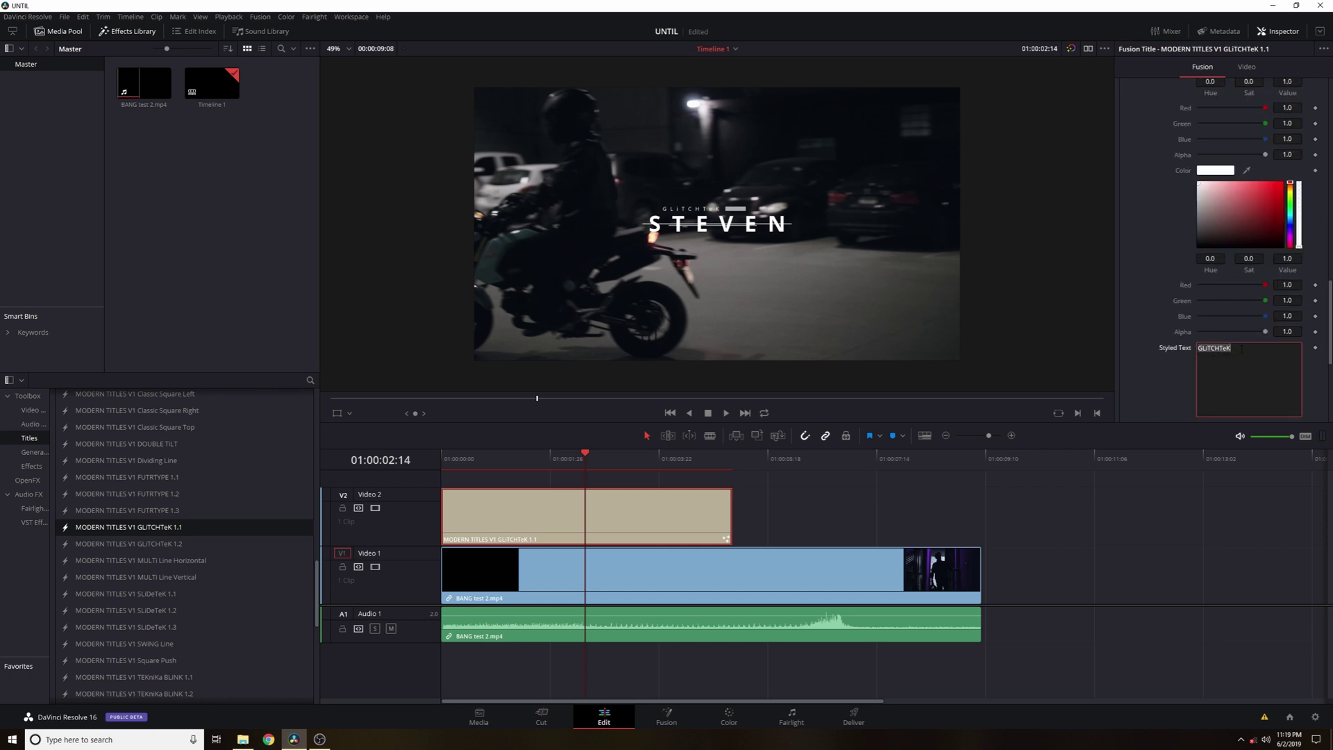
type("WILLIAMS")
Set the WILLIAMS line to Segoe UI Black and colour it dark red.
scroll(1216, 309, "down", 3)
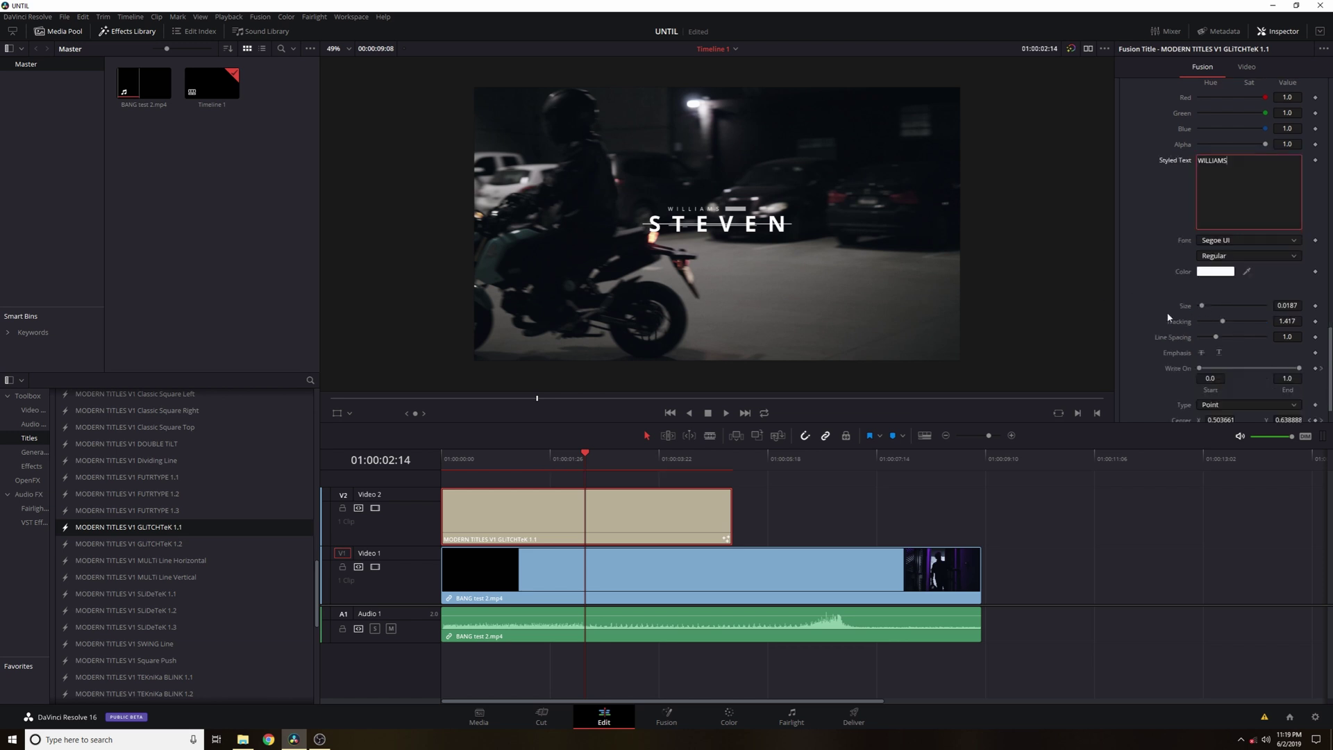
left_click(1228, 254)
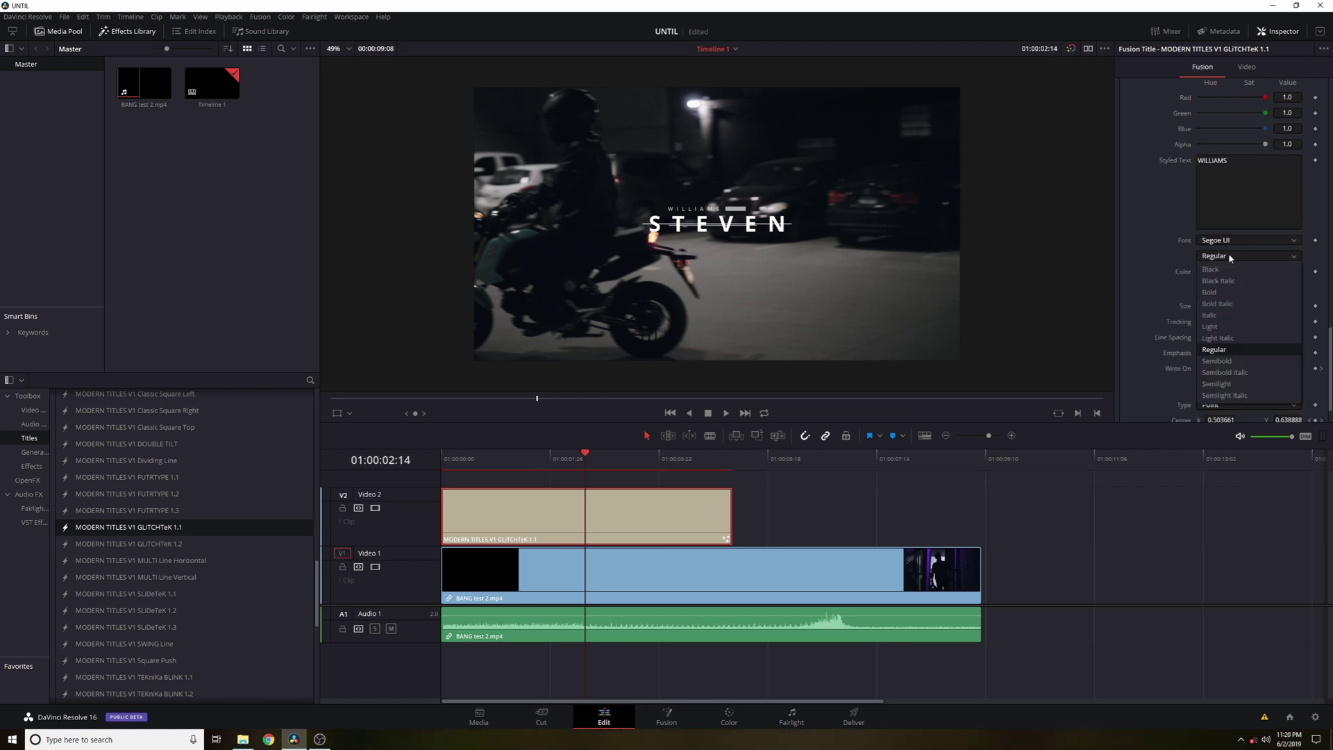
left_click(1229, 350)
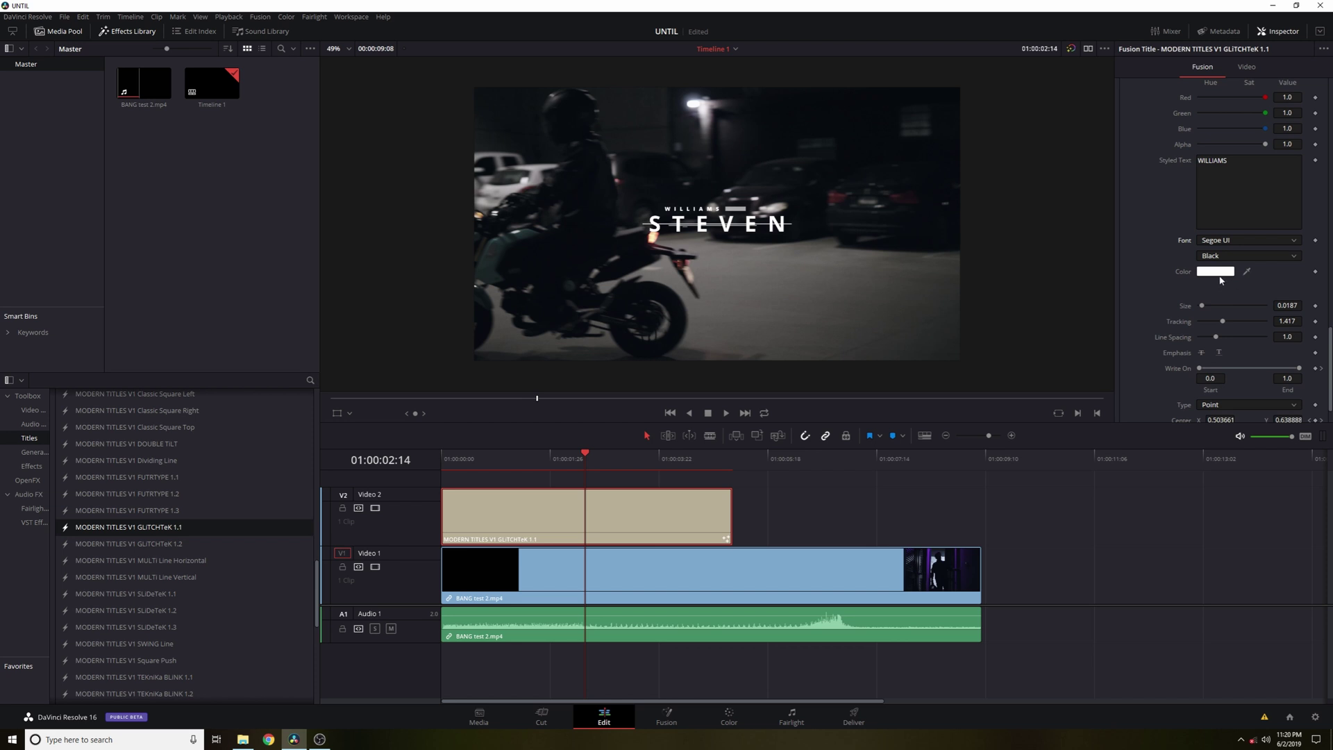
left_click(1215, 272)
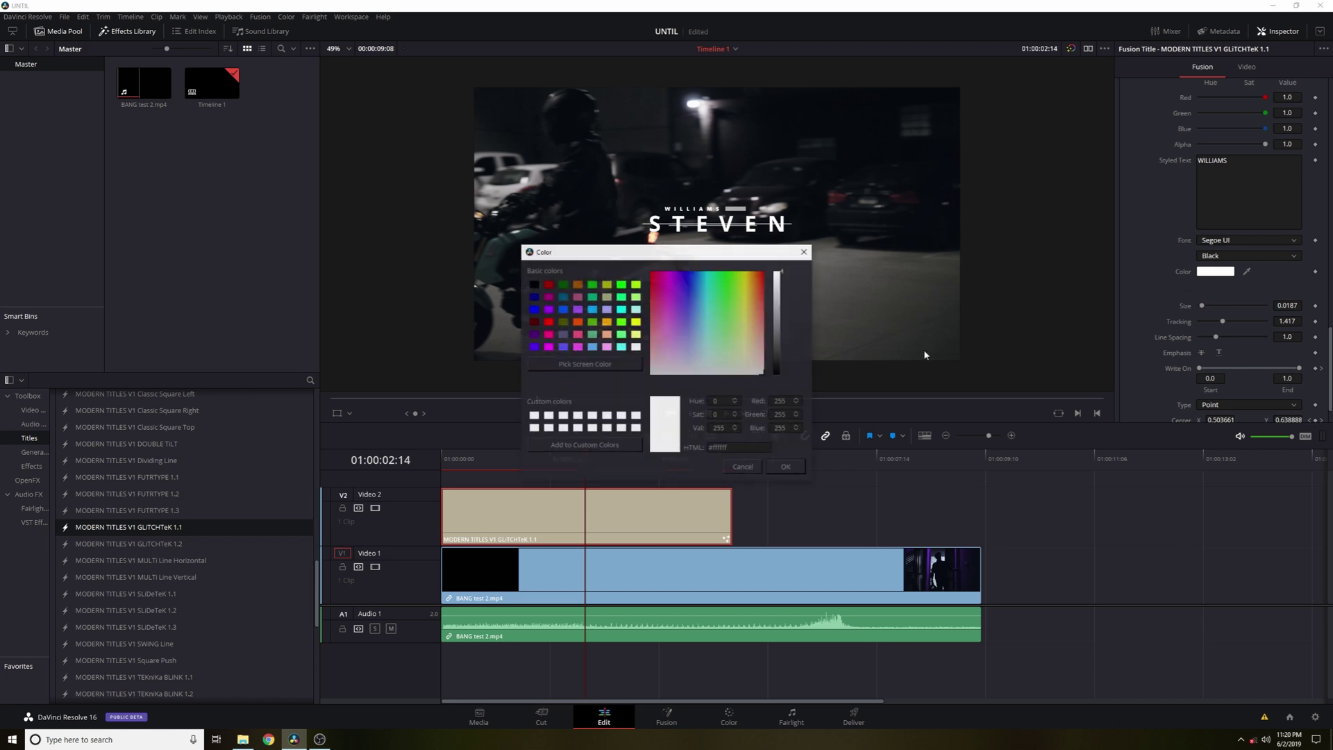
left_click(548, 285)
left_click(789, 471)
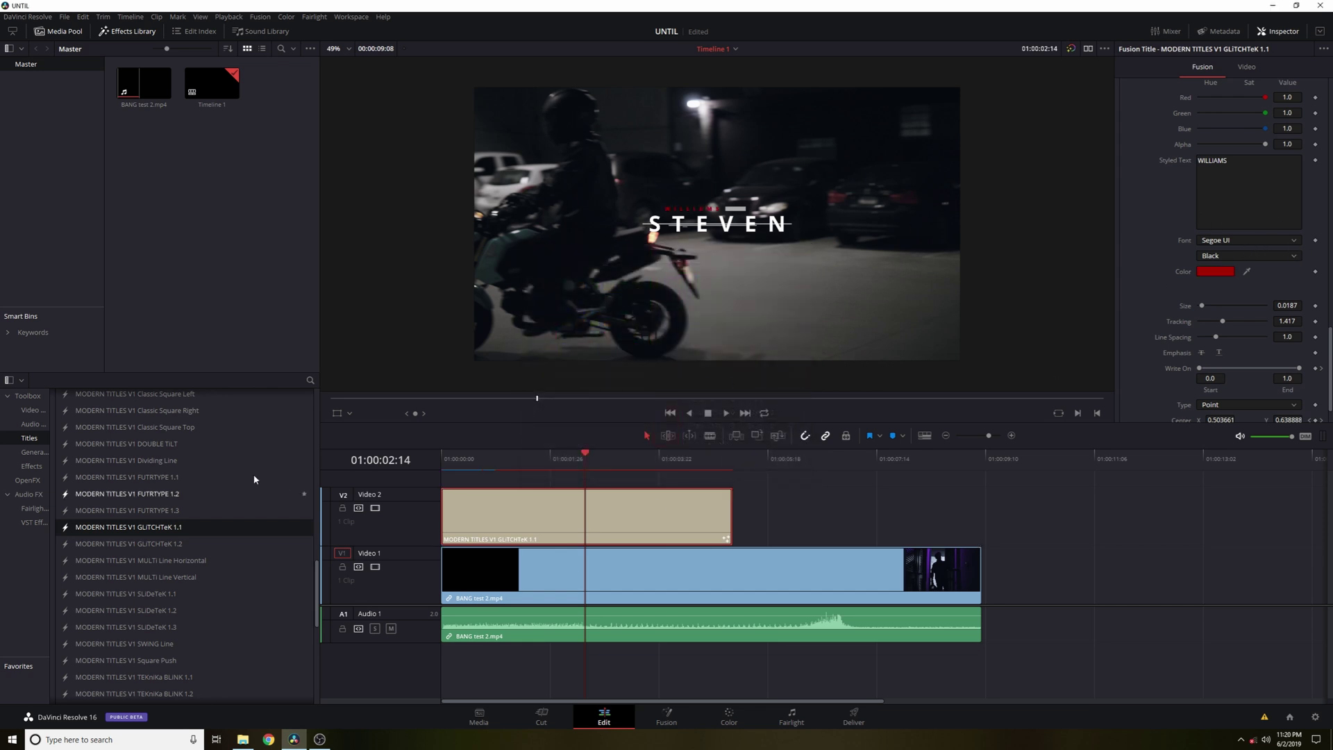
Place MODERN TITLES V1 GLITCHTeK 1.2 on Video 2 after STEVEN and preview GLITCHTeK LINES.
left_click_drag(146, 545, 833, 472)
left_click(749, 458)
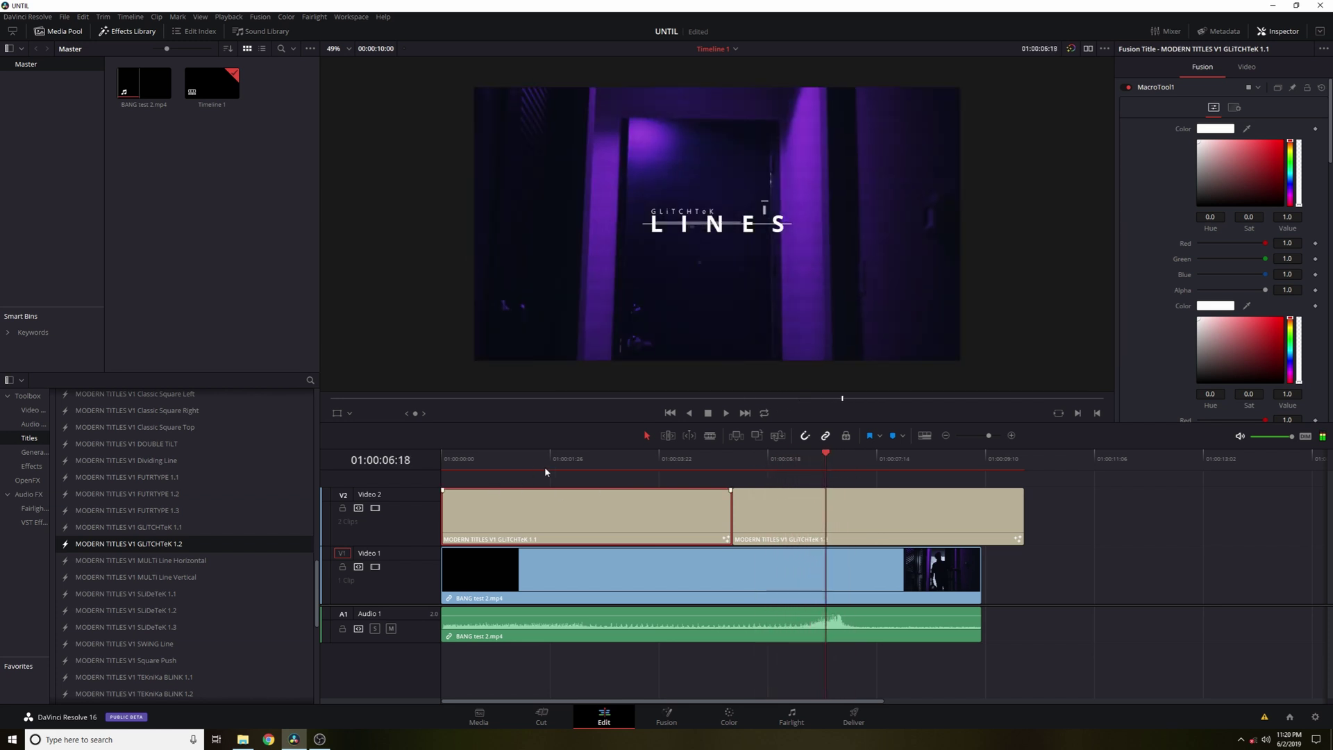
left_click(589, 461)
left_click_drag(590, 459, 851, 513)
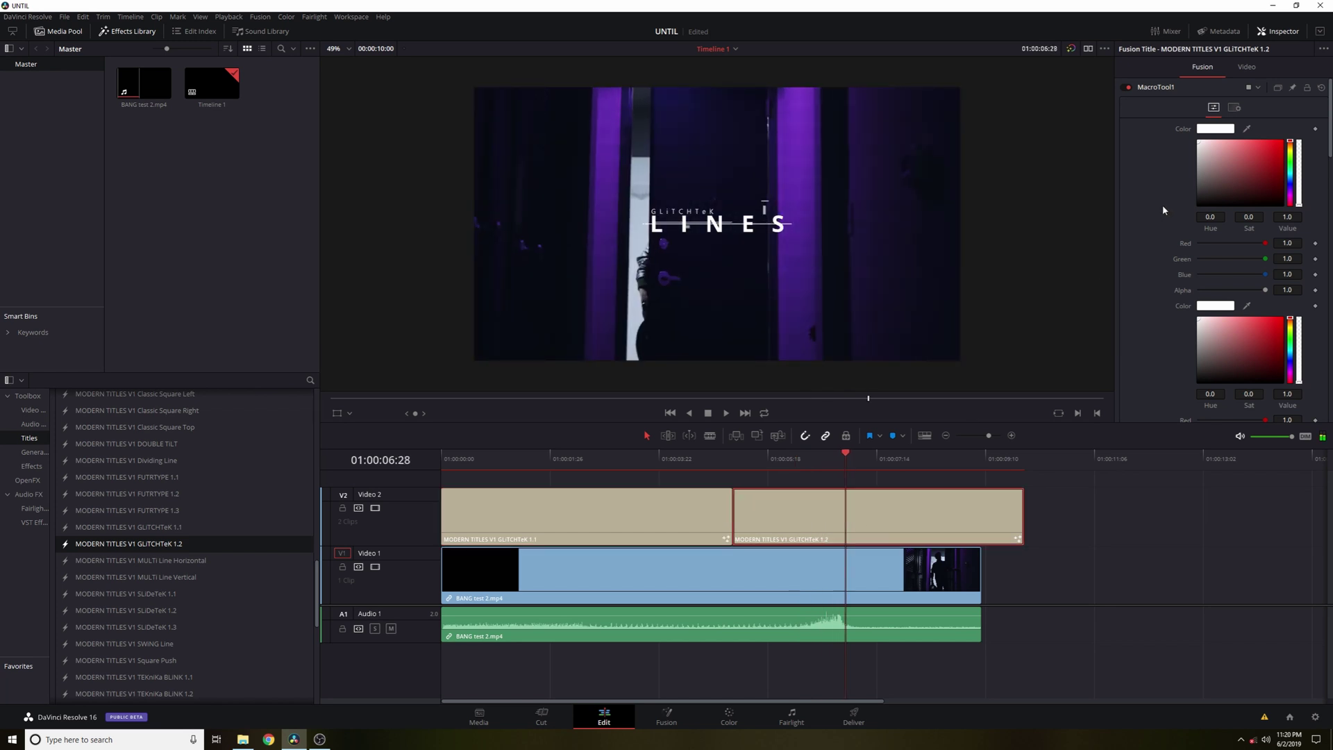
Change the second title's main text to CLAIRE and reduce its size slightly.
scroll(1148, 212, "down", 5)
scroll(1164, 201, "up", 3)
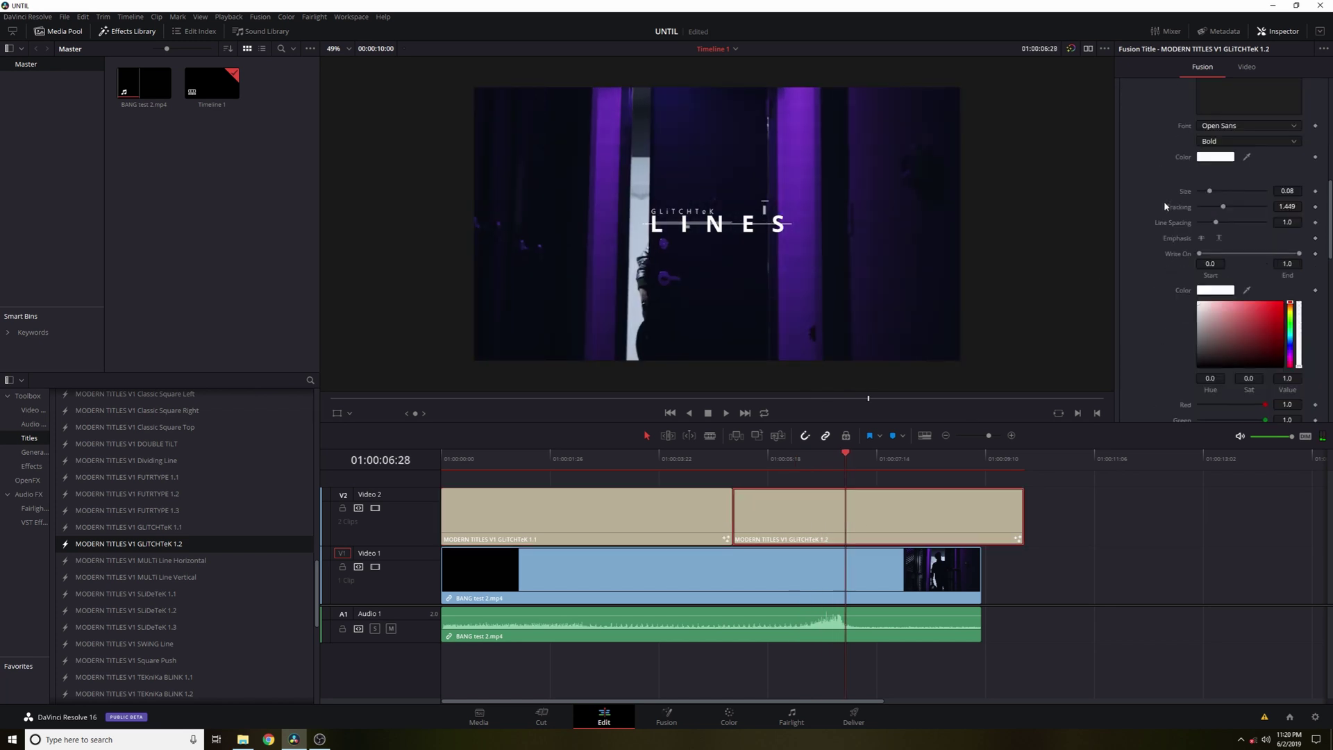
left_click(1259, 181)
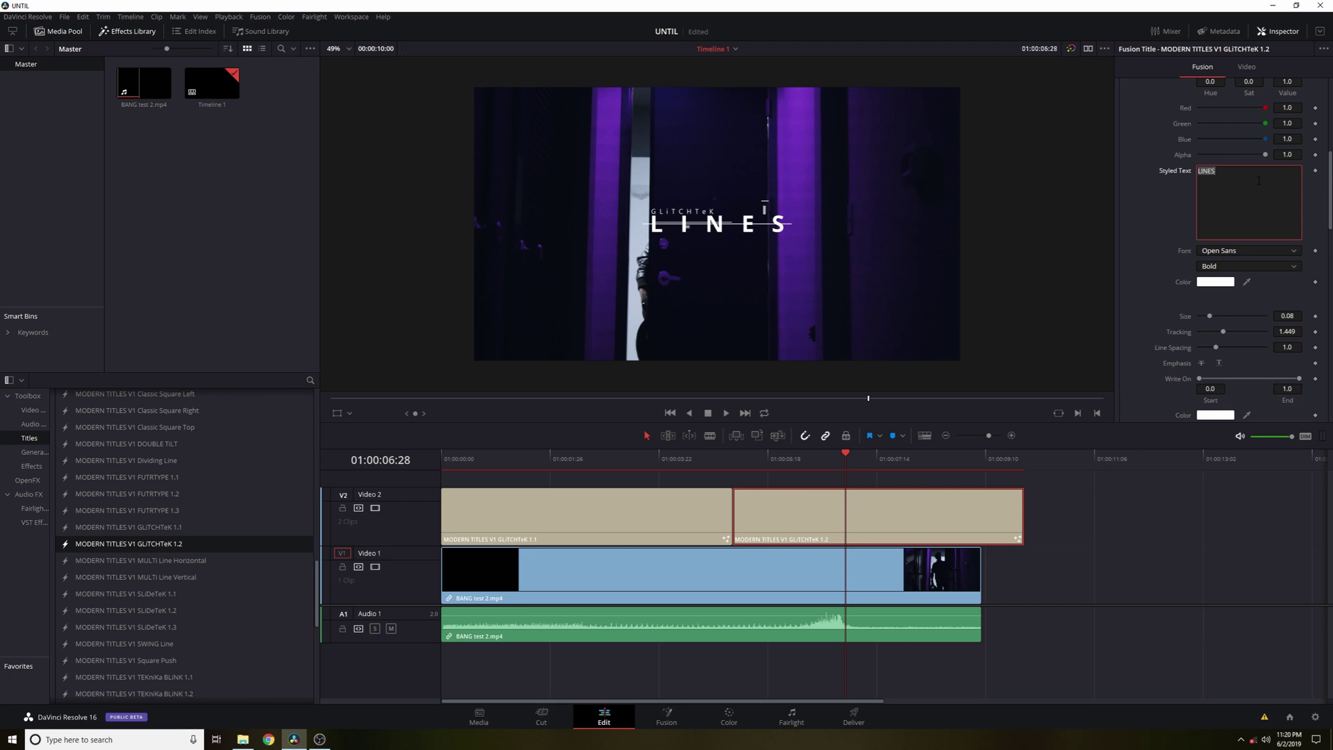
type("CLAIRE")
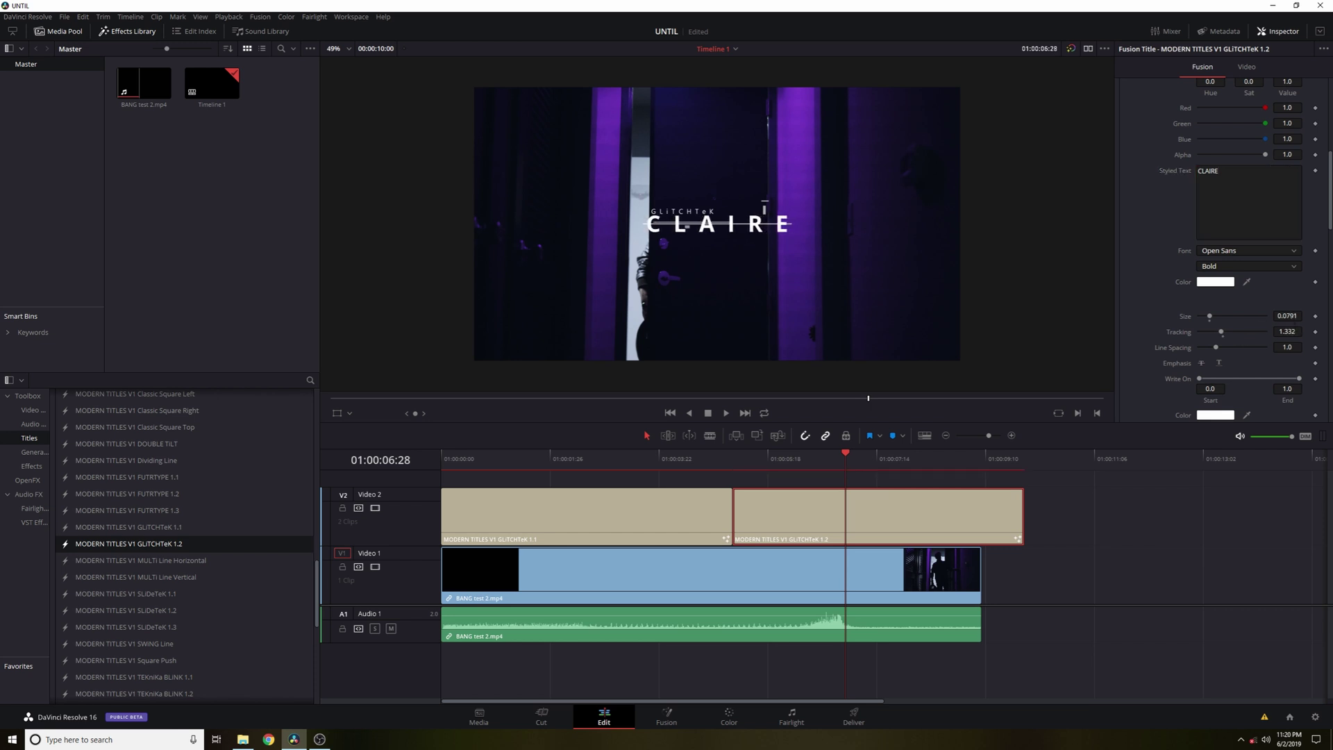
left_click_drag(1286, 316, 1185, 323)
Replace the small upper line with CASTLEMEN set in Bold.
scroll(1149, 307, "down", 5)
left_click(1243, 264)
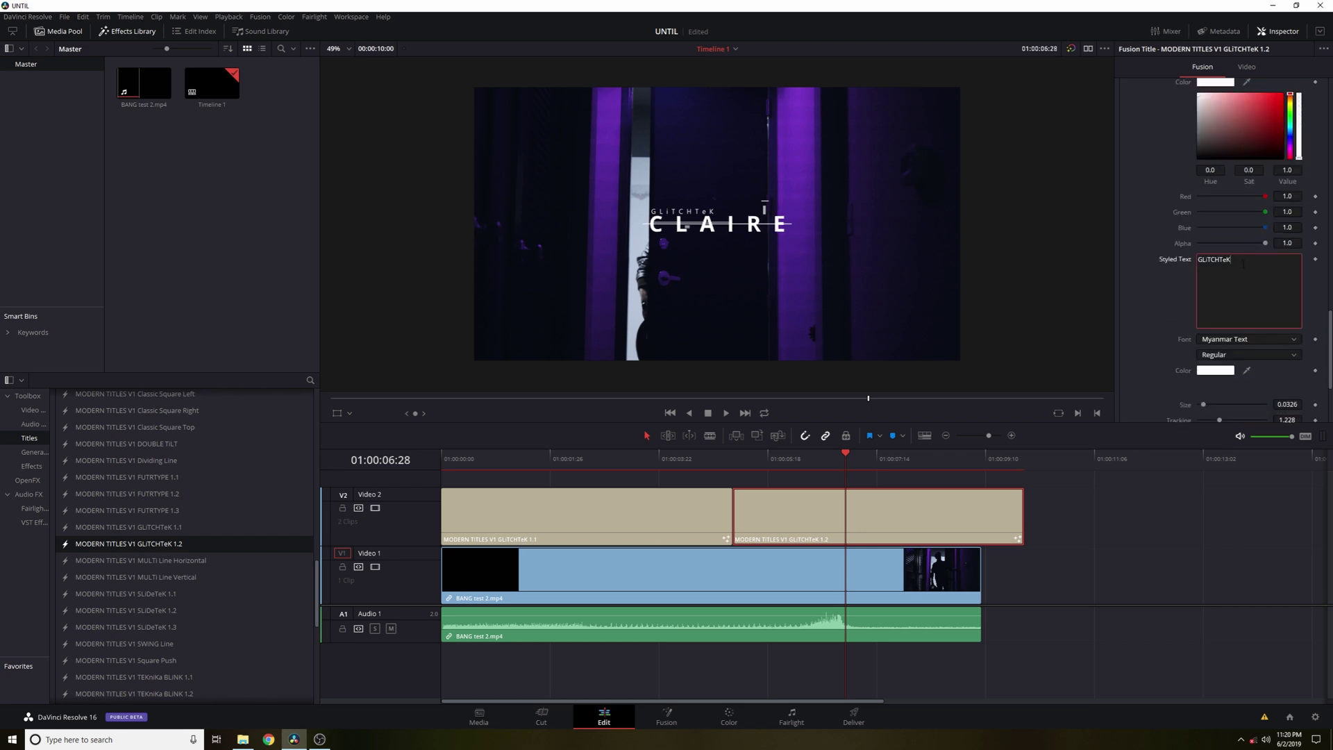
key("ctrl+a")
type("CASTLEMEN")
left_click(1234, 356)
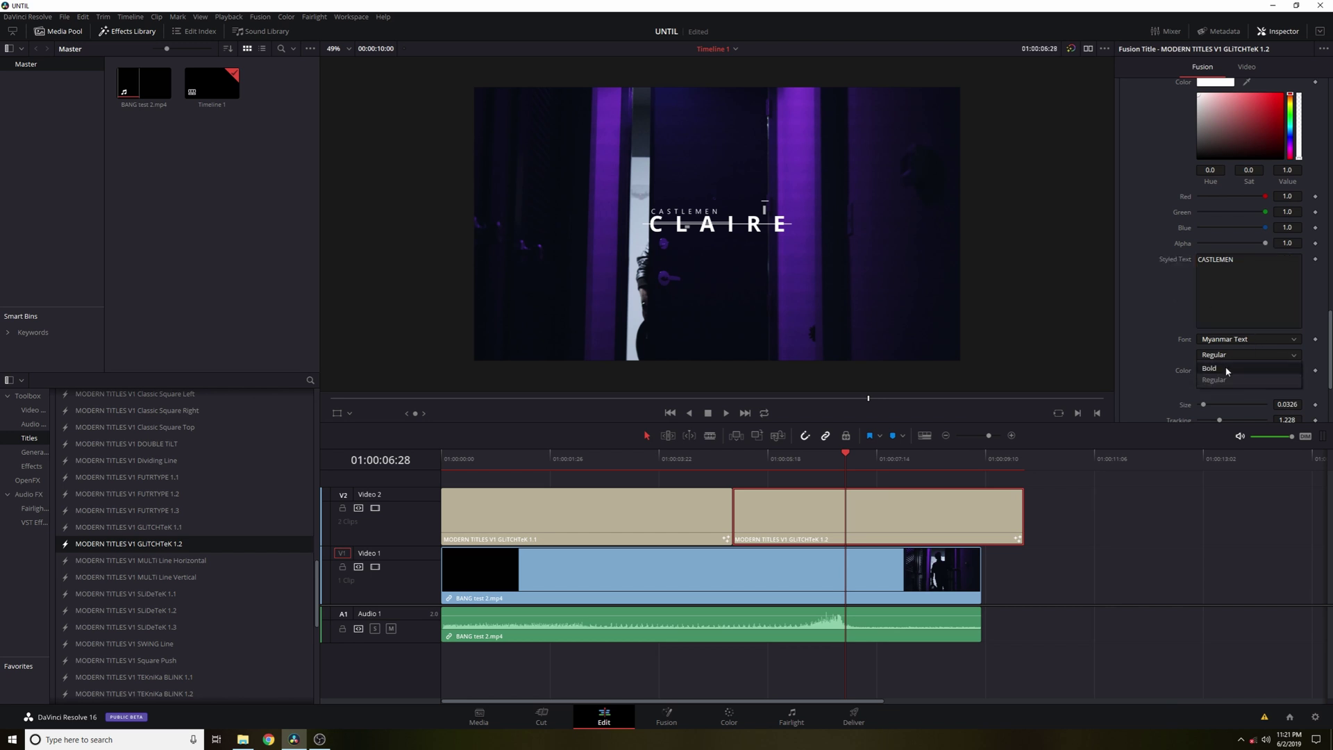
left_click(1223, 373)
Colour the CASTLEMEN line dark red, then reselect the first STEVEN title clip.
scroll(1208, 357, "down", 1)
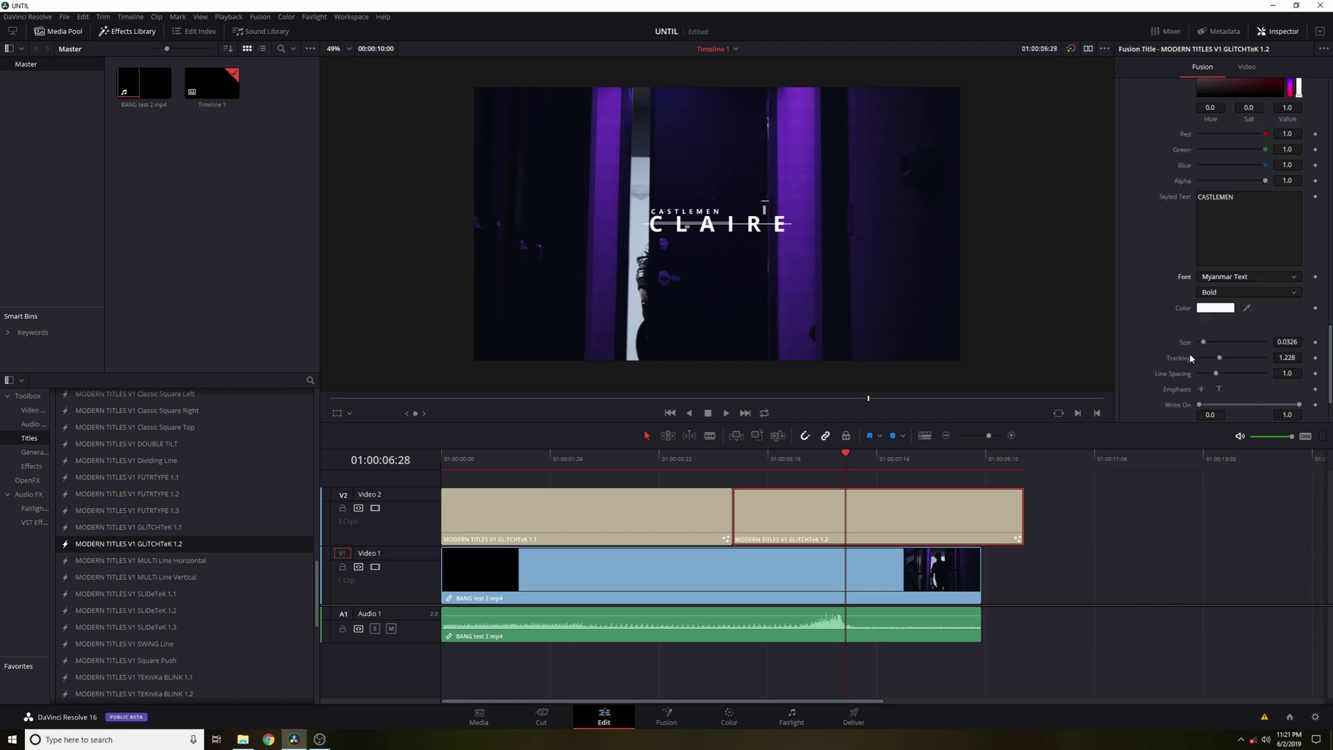
left_click(1217, 310)
left_click(549, 286)
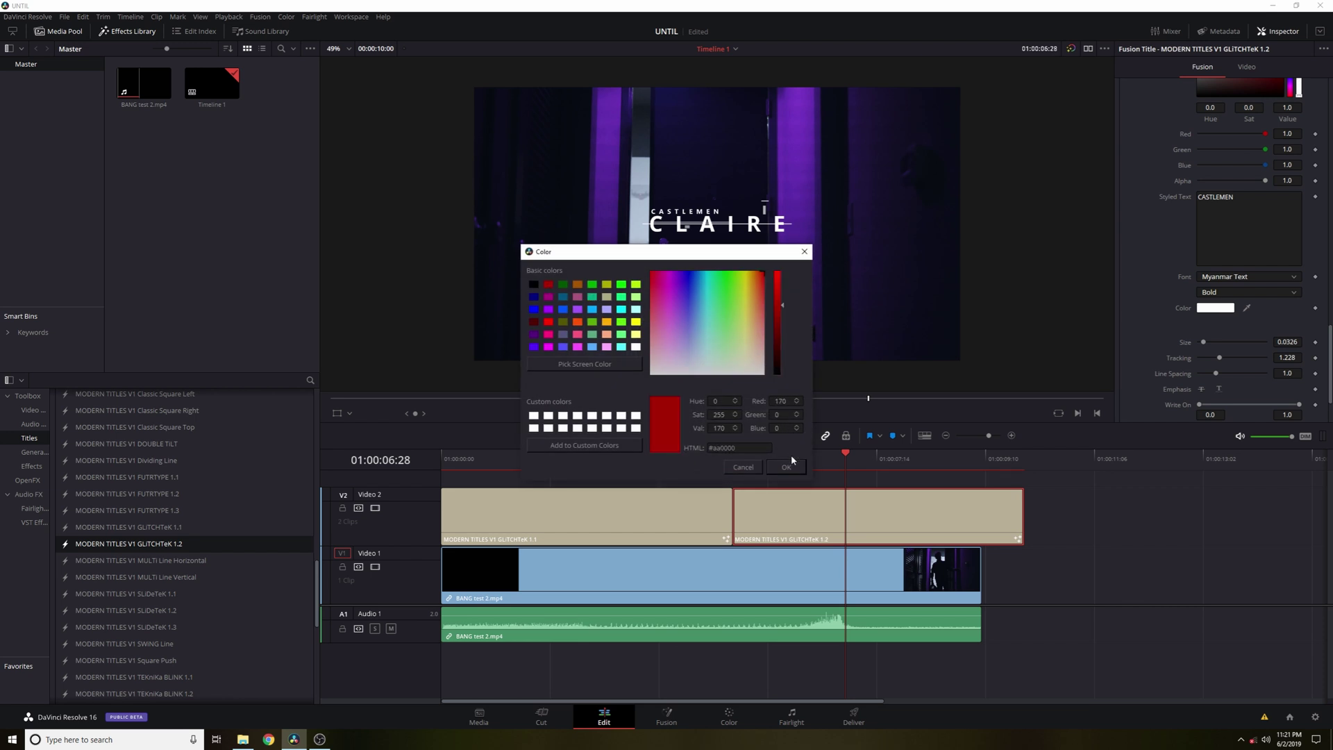
left_click(786, 467)
left_click(564, 462)
left_click(566, 515)
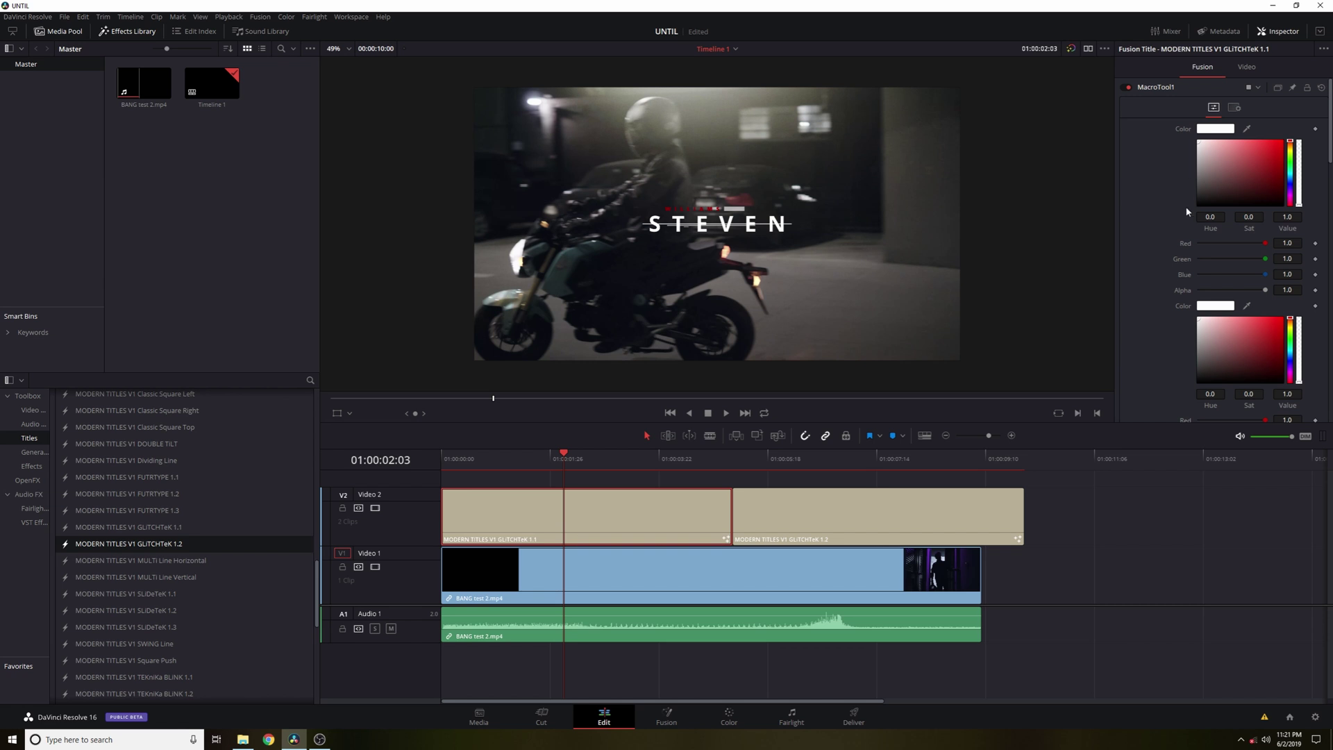
Enlarge the STEVEN title by 10 percent and raise it higher in the frame.
scroll(1187, 212, "down", 5)
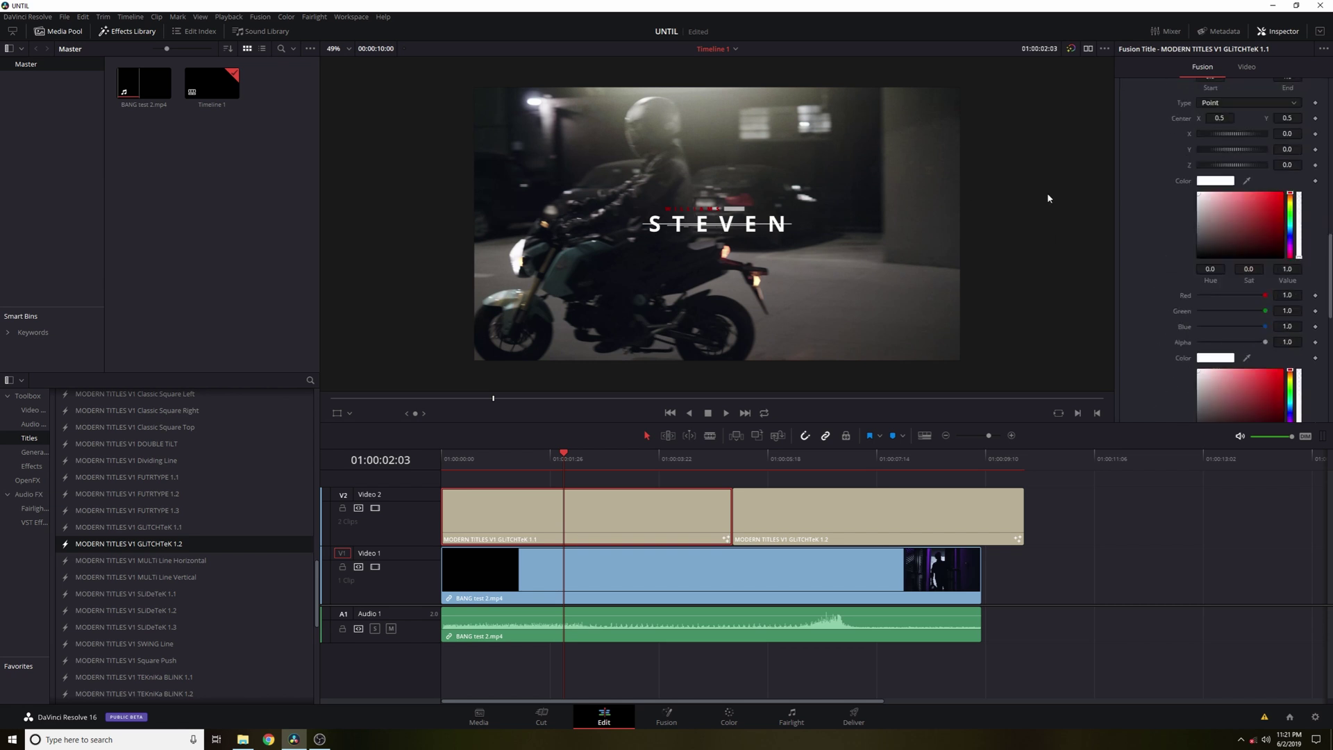
scroll(1173, 210, "down", 5)
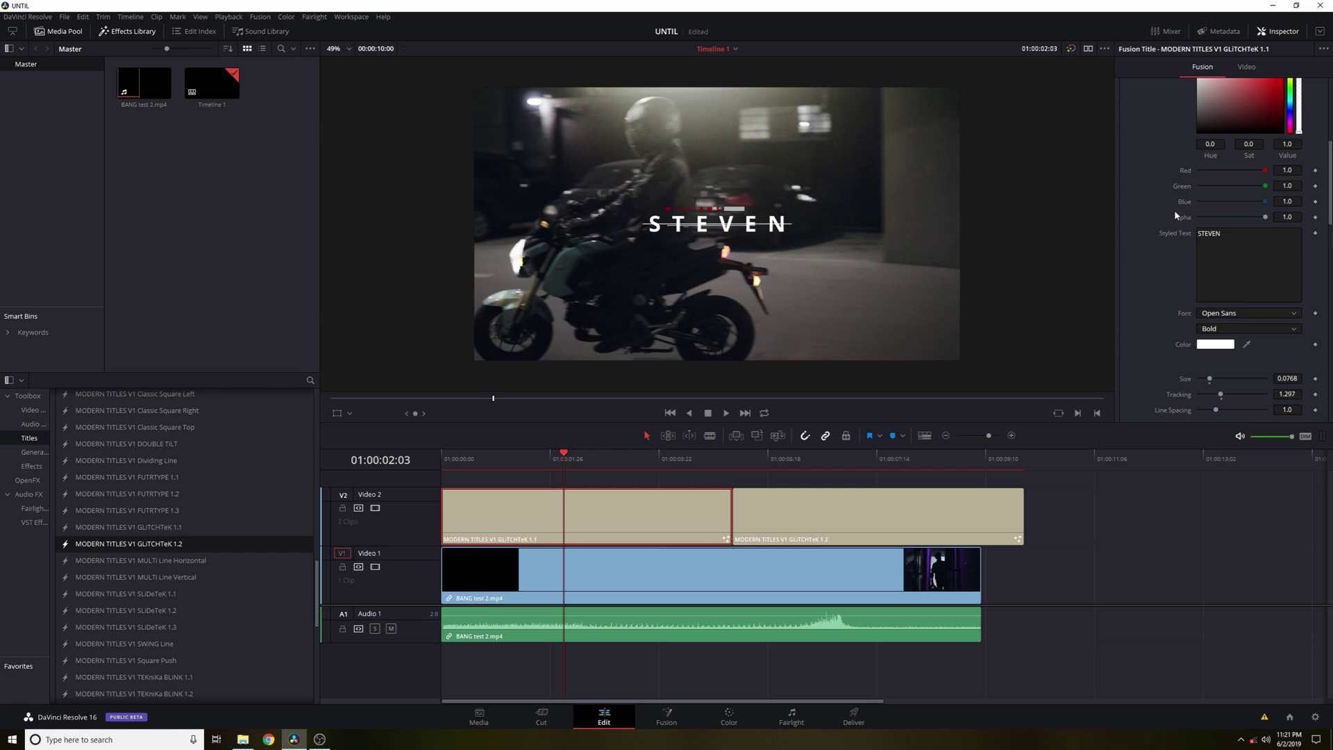
left_click(1247, 67)
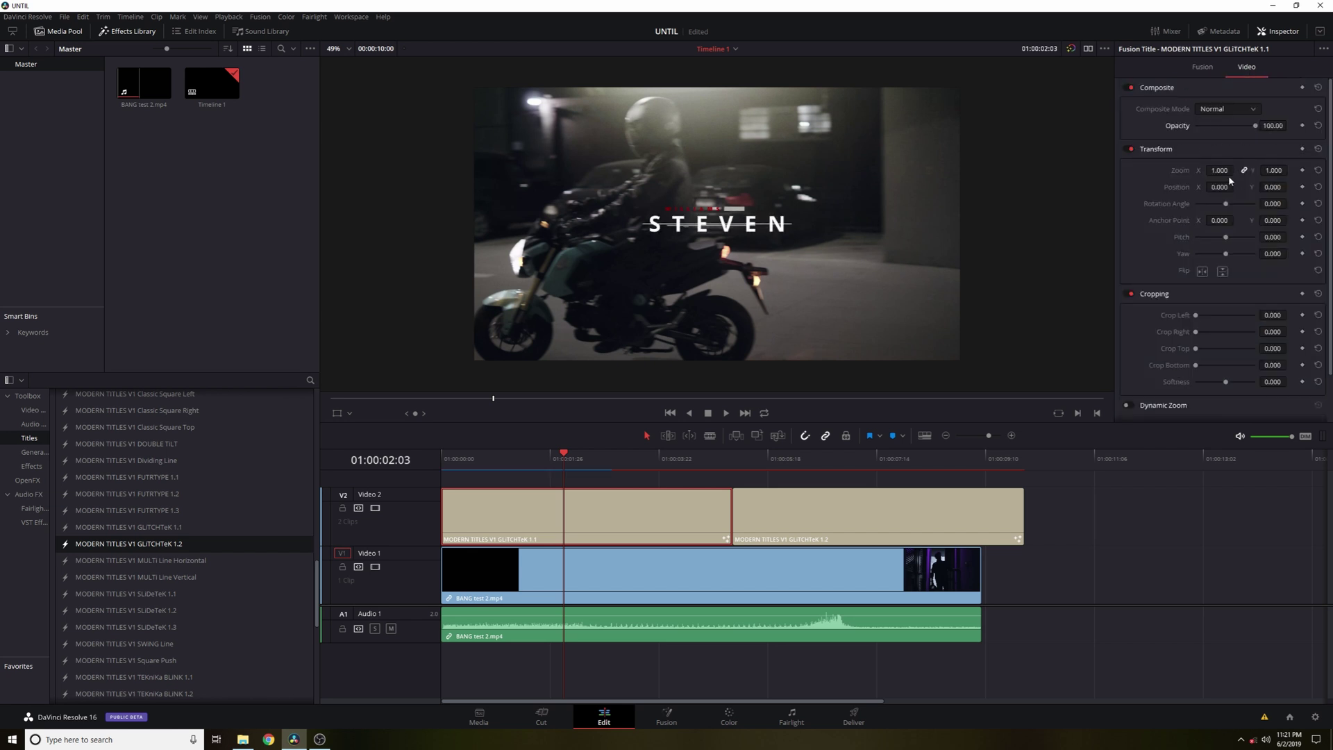
mouse_move(1221, 170)
left_mouse_down()
mouse_move(1237, 170)
mouse_move(1225, 186)
mouse_move(1237, 186)
mouse_move(1202, 186)
left_mouse_up()
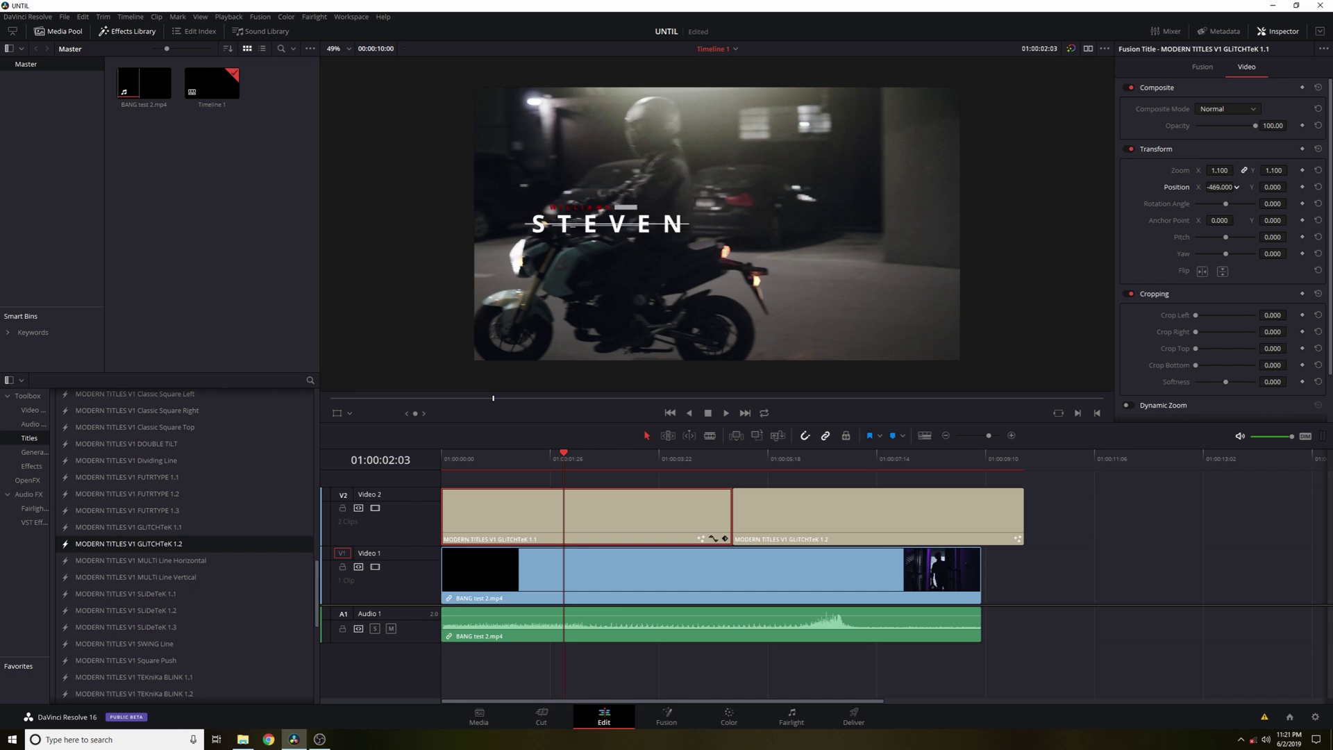
left_click_drag(1289, 187, 1290, 186)
Move the CLAIRE title to Position X 500, Y -329 and play the titles from the start.
left_click(801, 457)
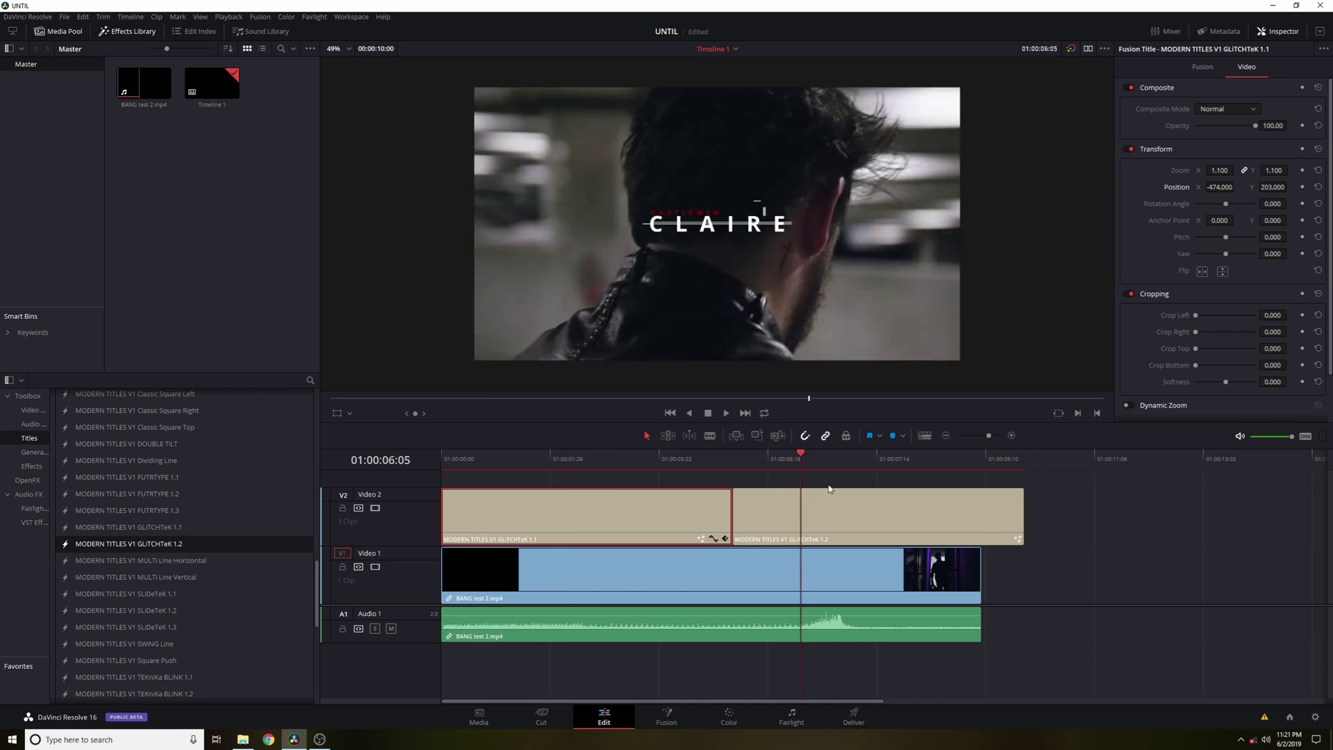
left_click(848, 526)
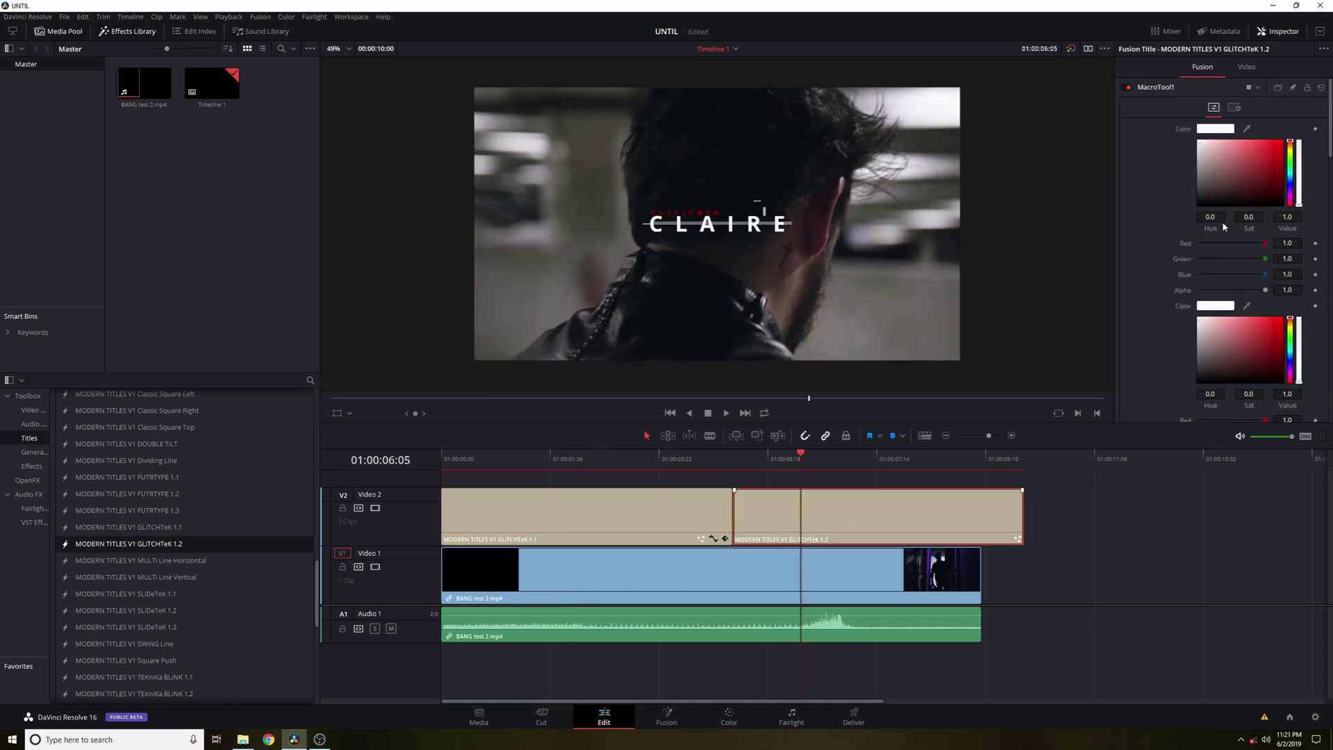
left_click(1246, 67)
left_click_drag(1272, 187, 1211, 188)
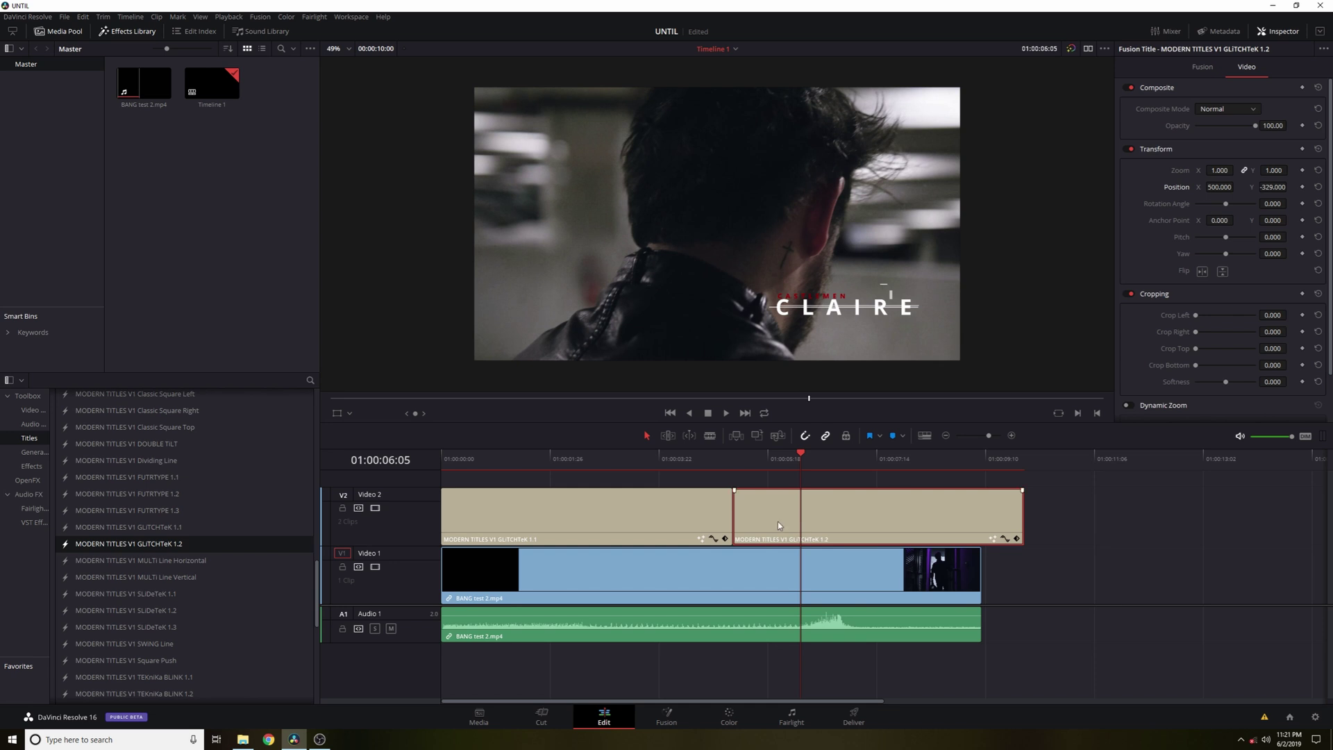
left_click(443, 460)
key("space")
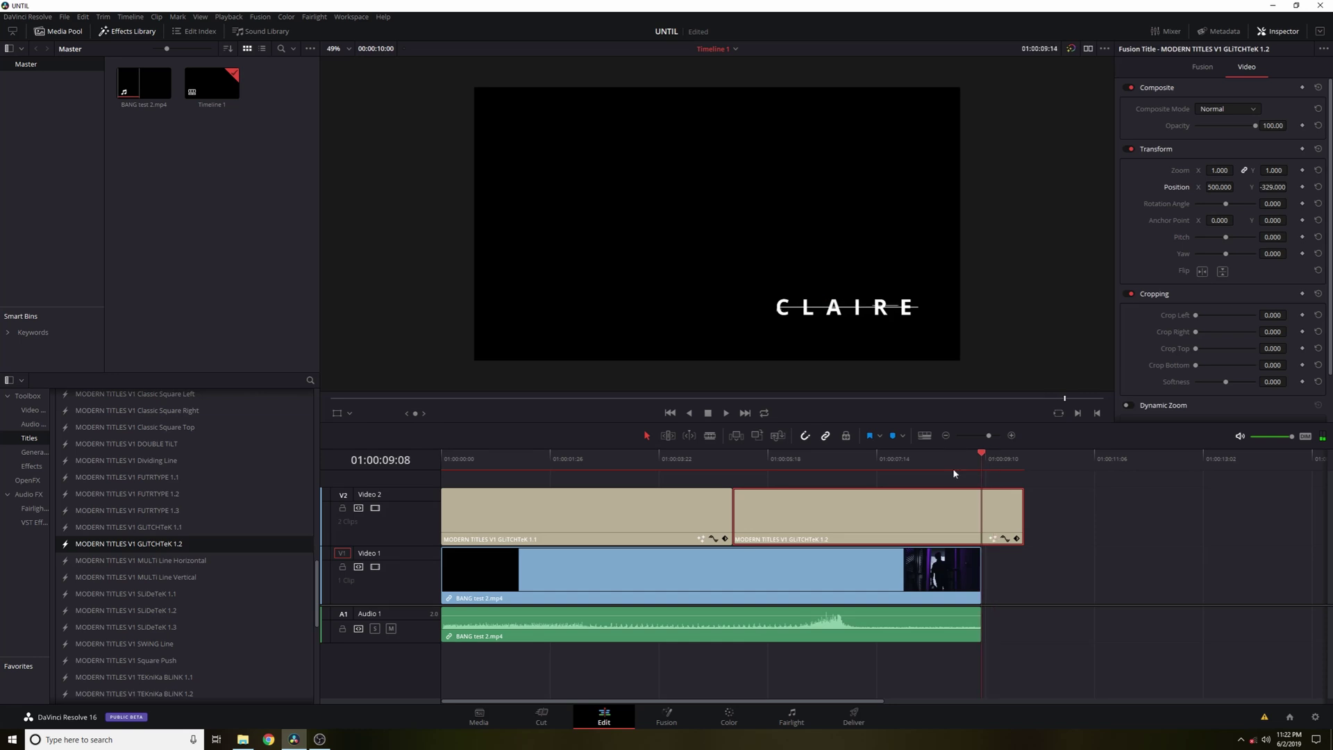
key("Home")
key("space")
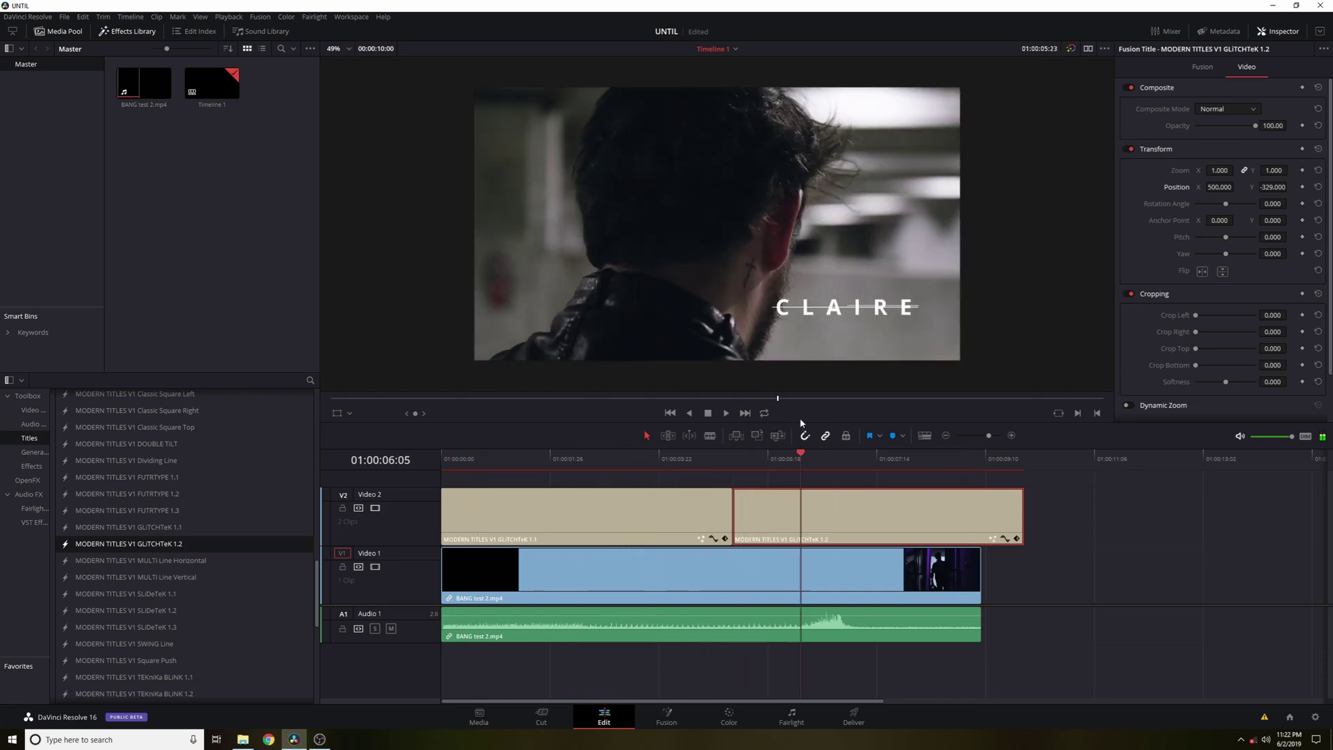
Move the CLAIRE title up to a new V3 track so it overlaps STEVEN.
left_click(699, 460)
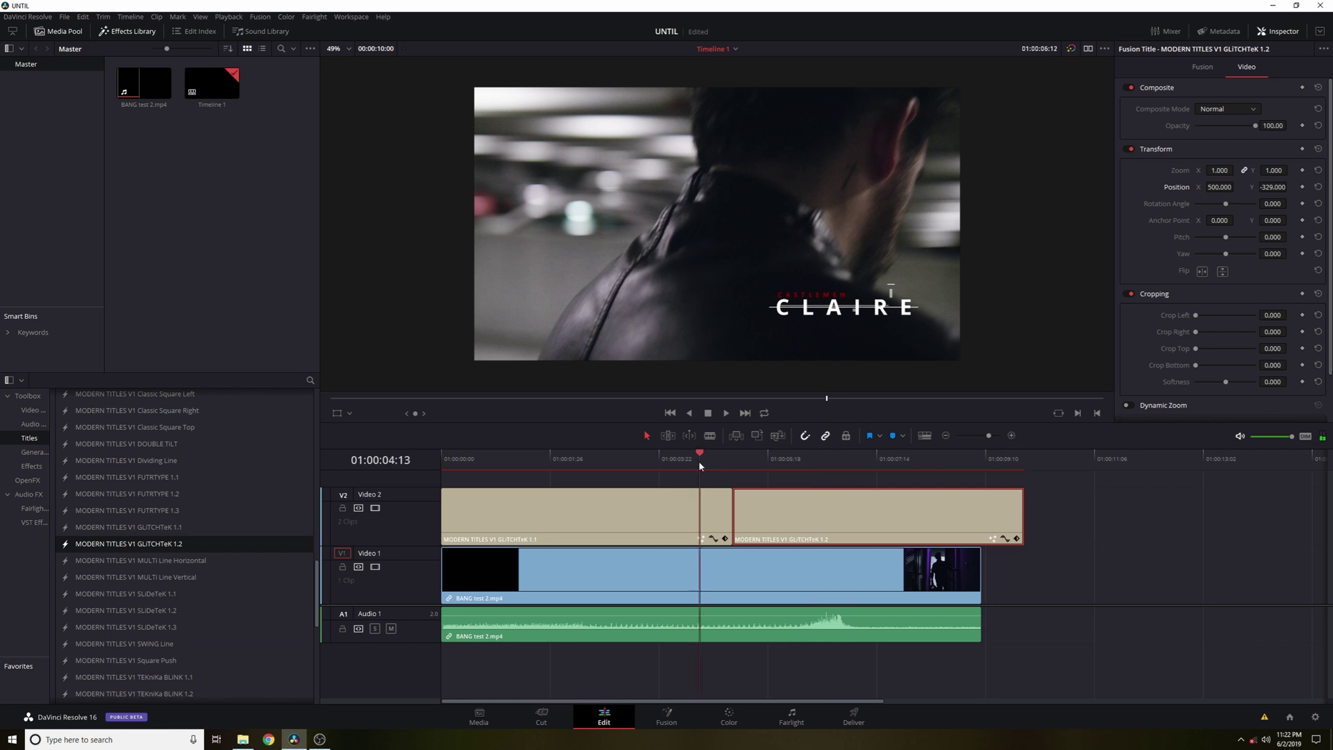
left_click_drag(834, 542, 717, 485)
left_click_drag(527, 470, 814, 482)
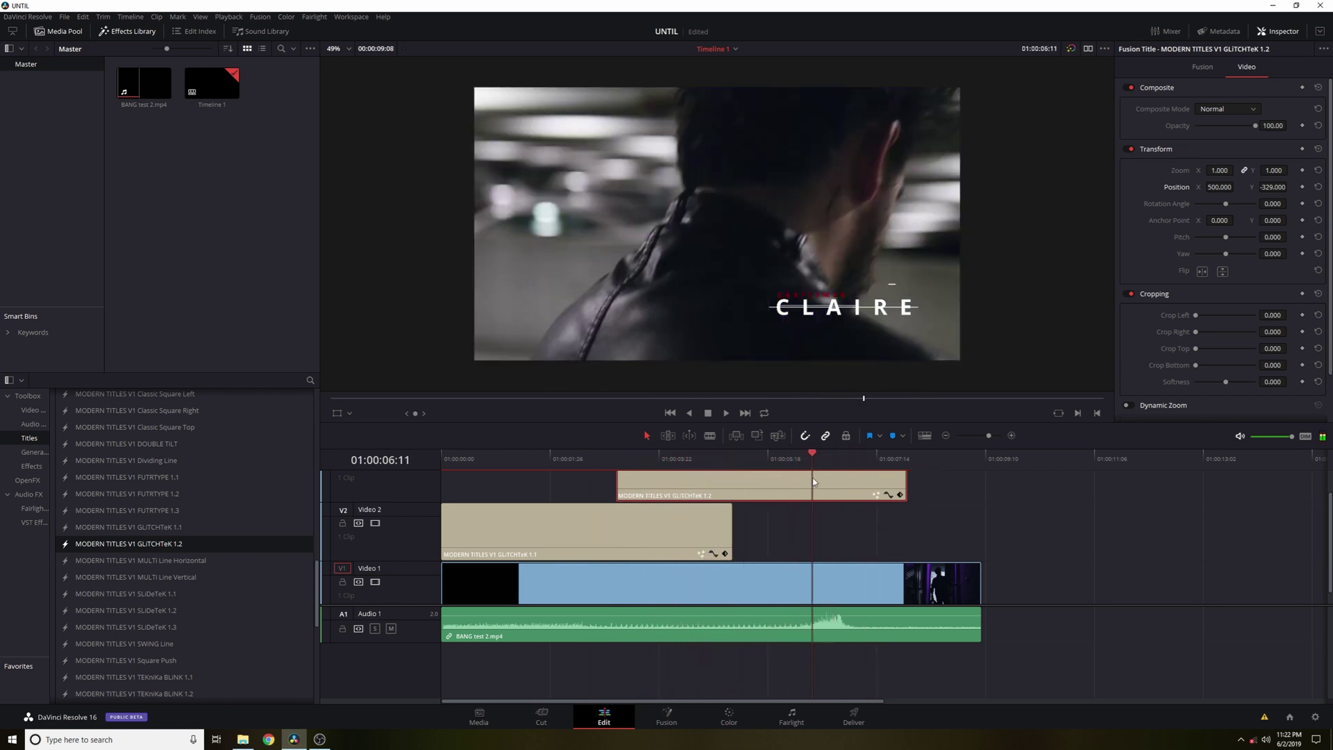
Paste a copy of the STEVEN title and slide it later on Video 2.
left_click(592, 551)
key("ctrl+v")
left_click_drag(850, 531, 943, 526)
left_click(872, 462)
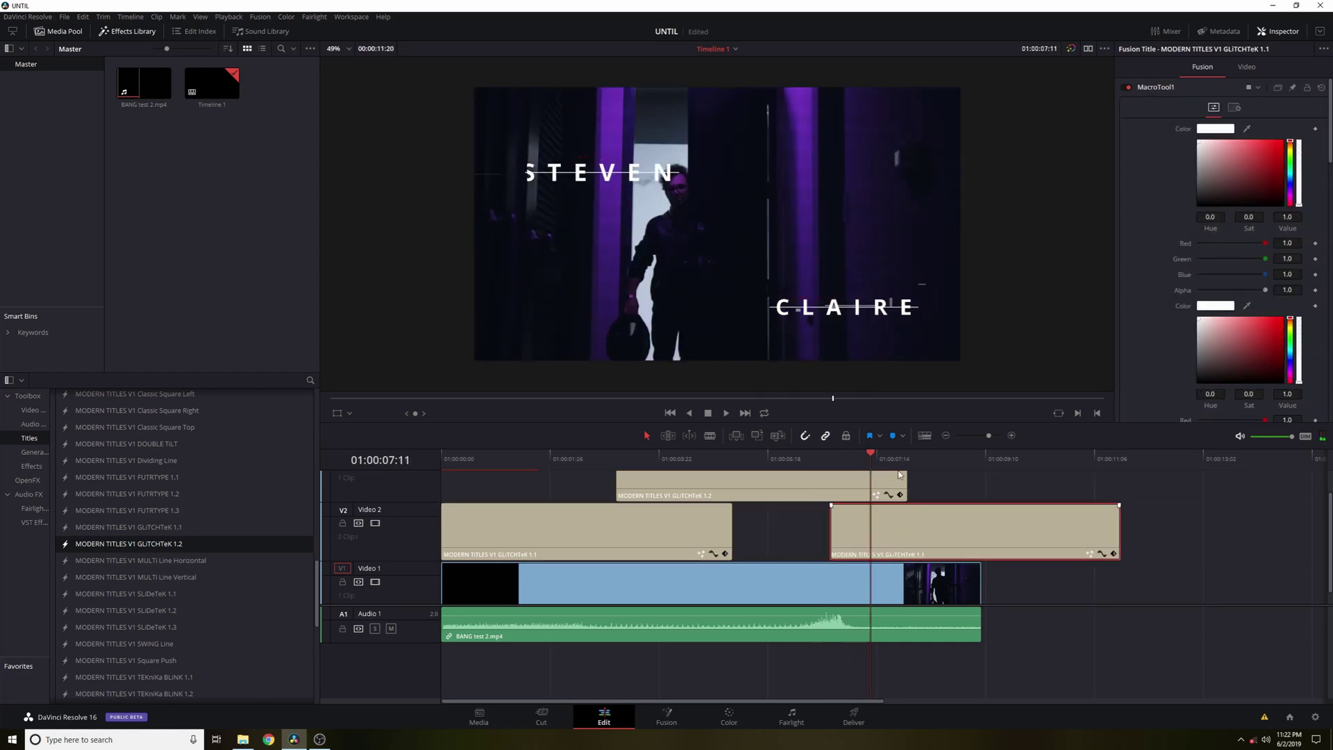
left_click(888, 462)
Change the copied title's name from STEVEN to TED and scrub to review the three names.
scroll(1189, 231, "down", 5)
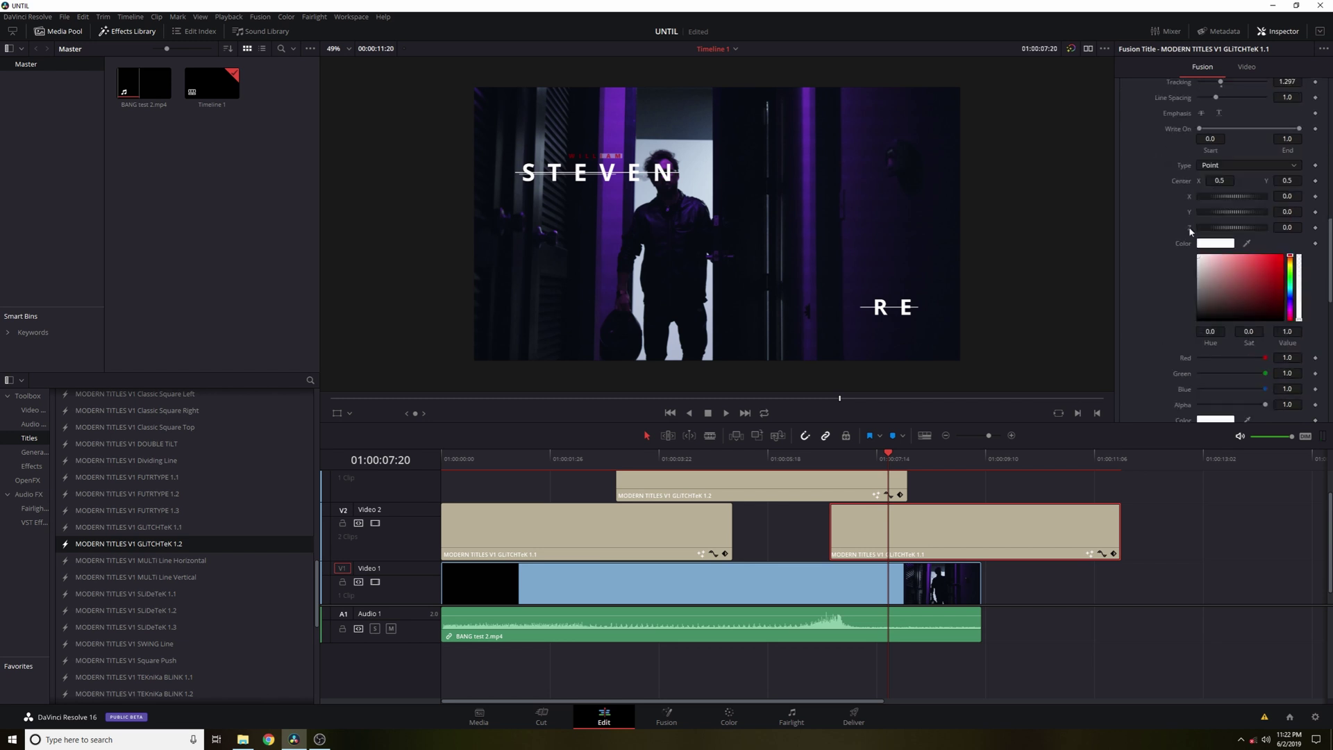
double_click(1242, 120)
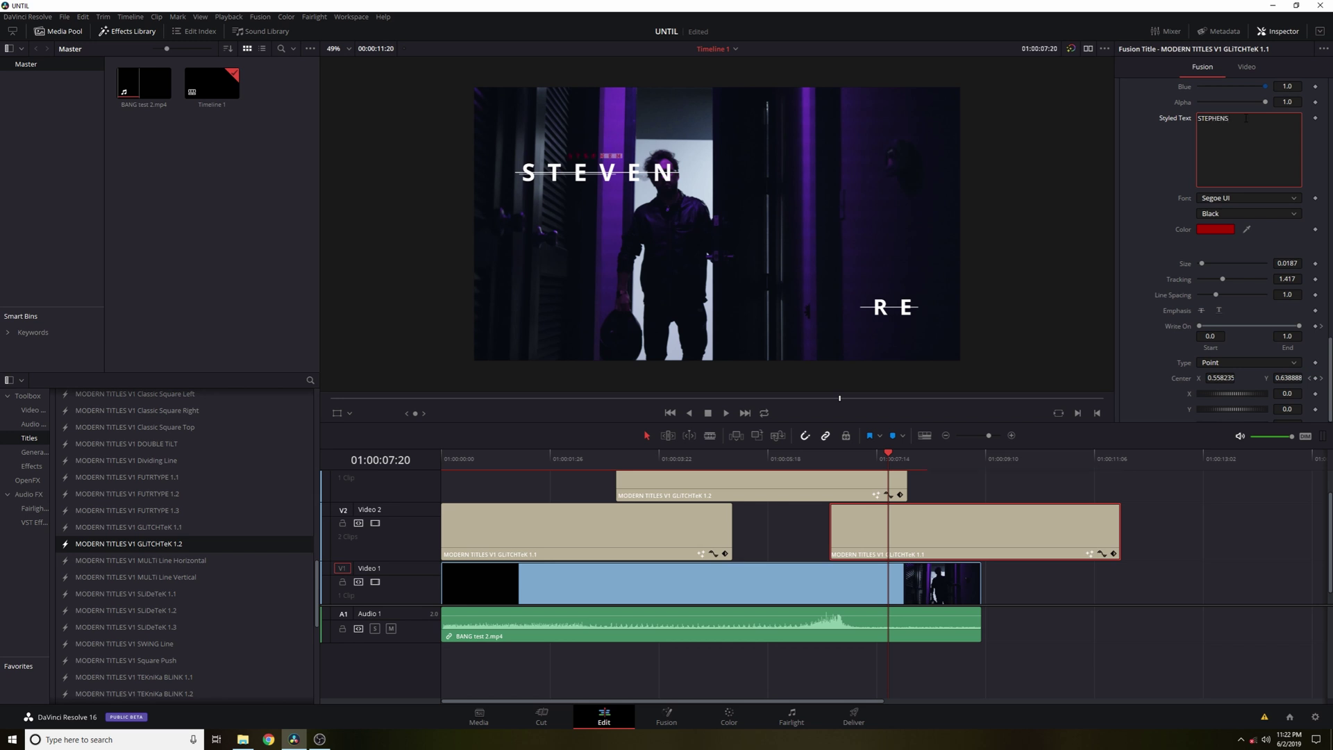
scroll(1156, 244, "up", 10)
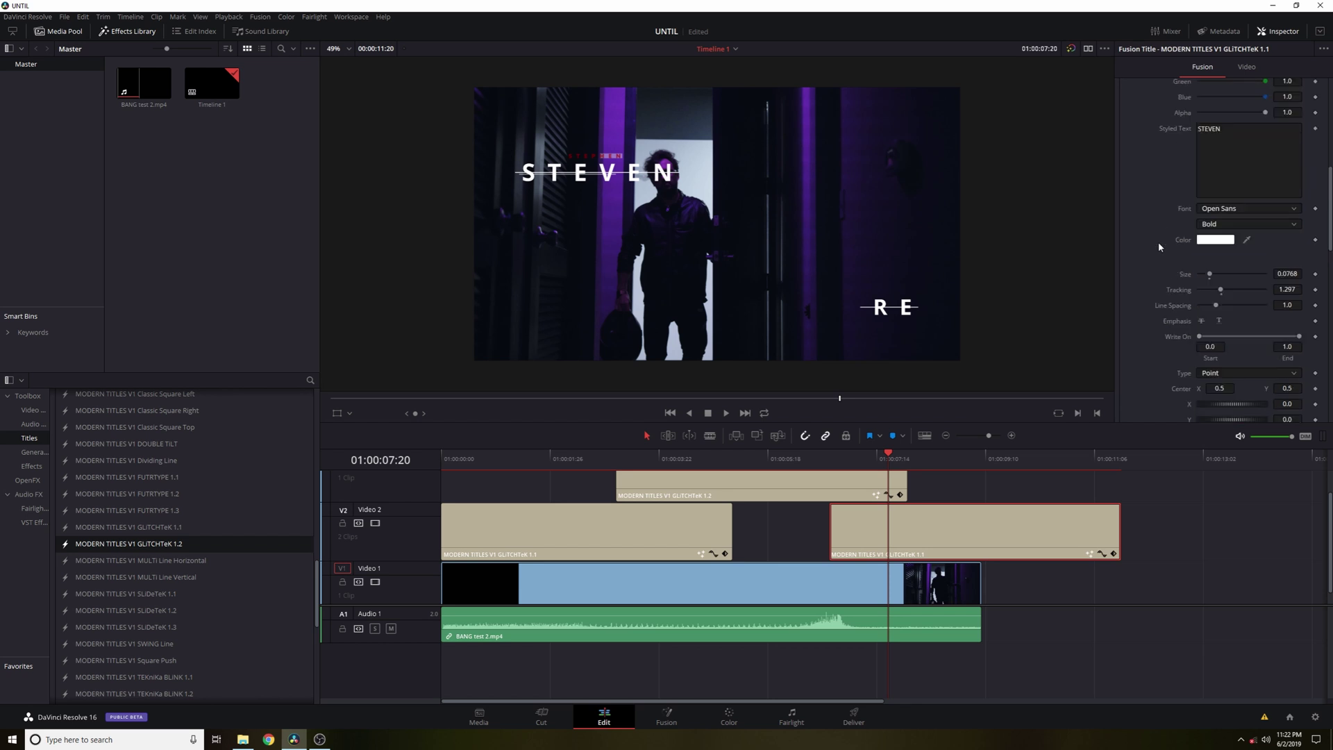
left_click(1243, 134)
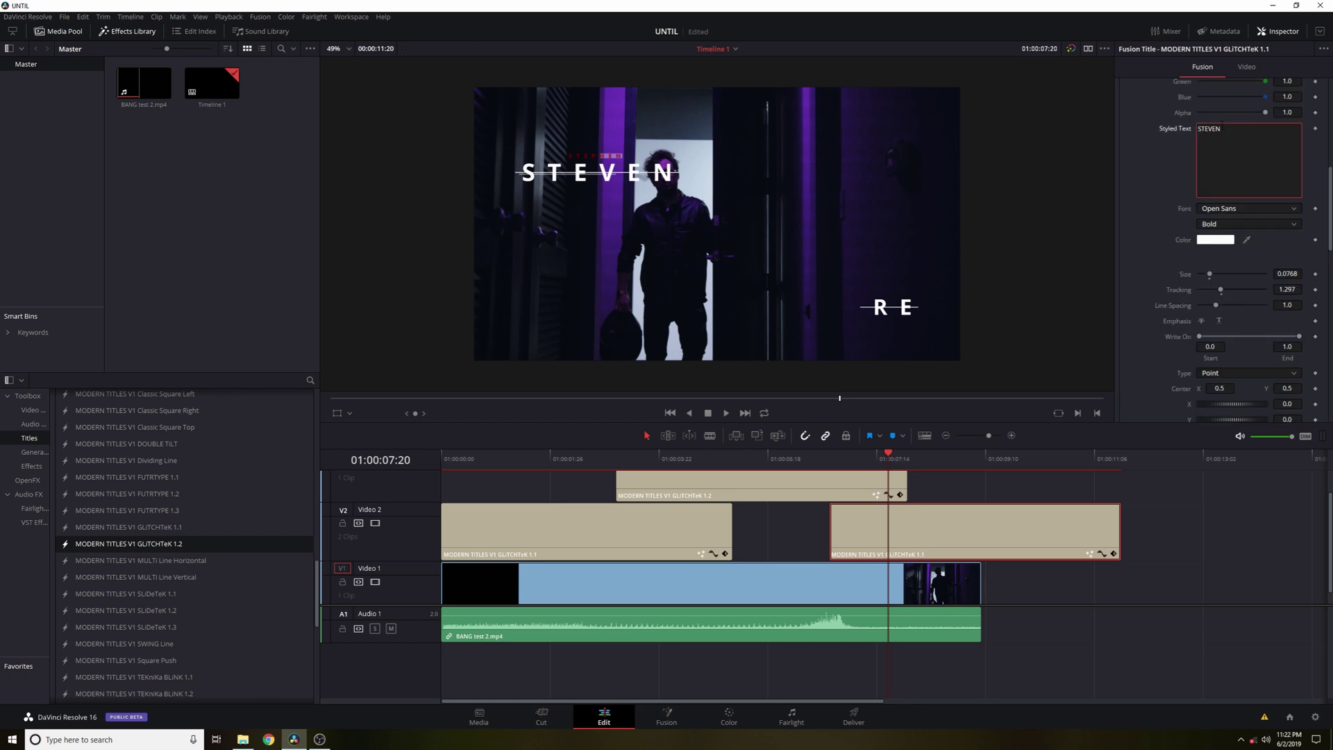
key("BackSpace")
key("BackSpace")
key("BackSpace")
key("BackSpace")
key("BackSpace")
key("BackSpace")
type("TED")
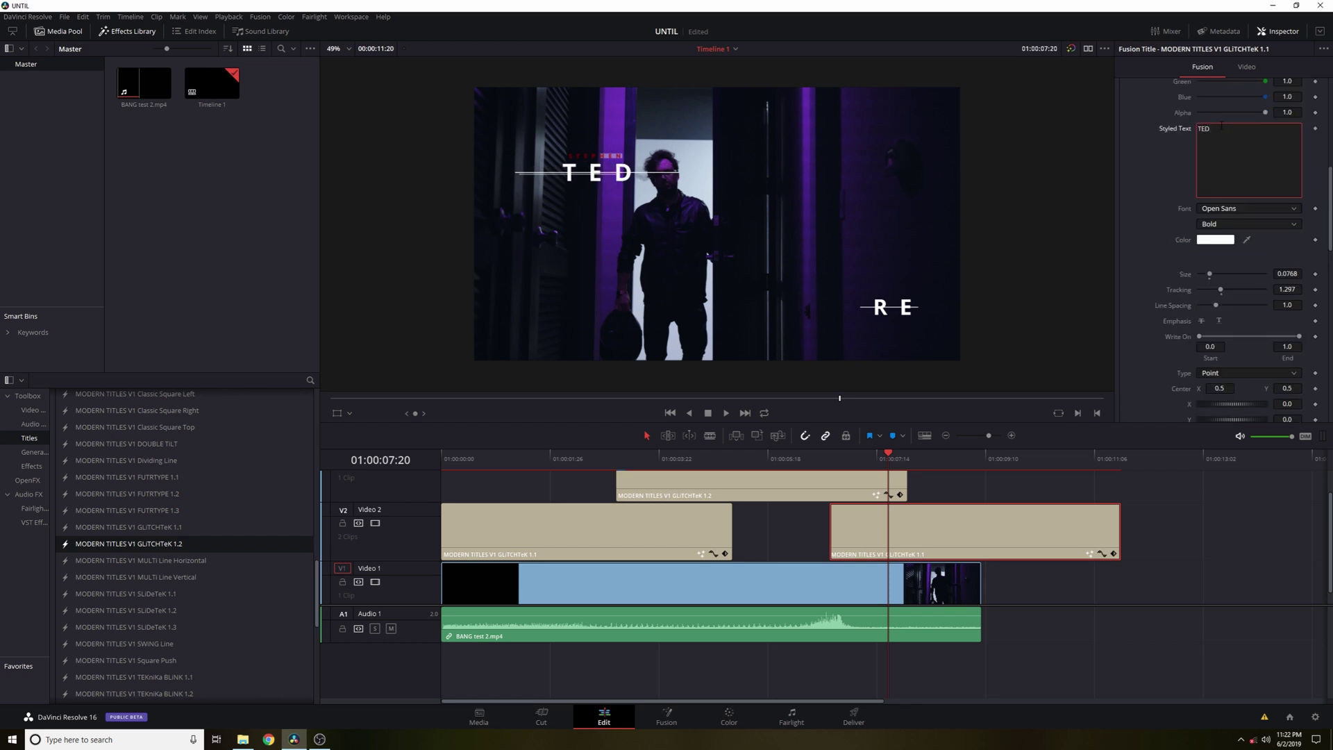
left_click_drag(459, 459, 657, 487)
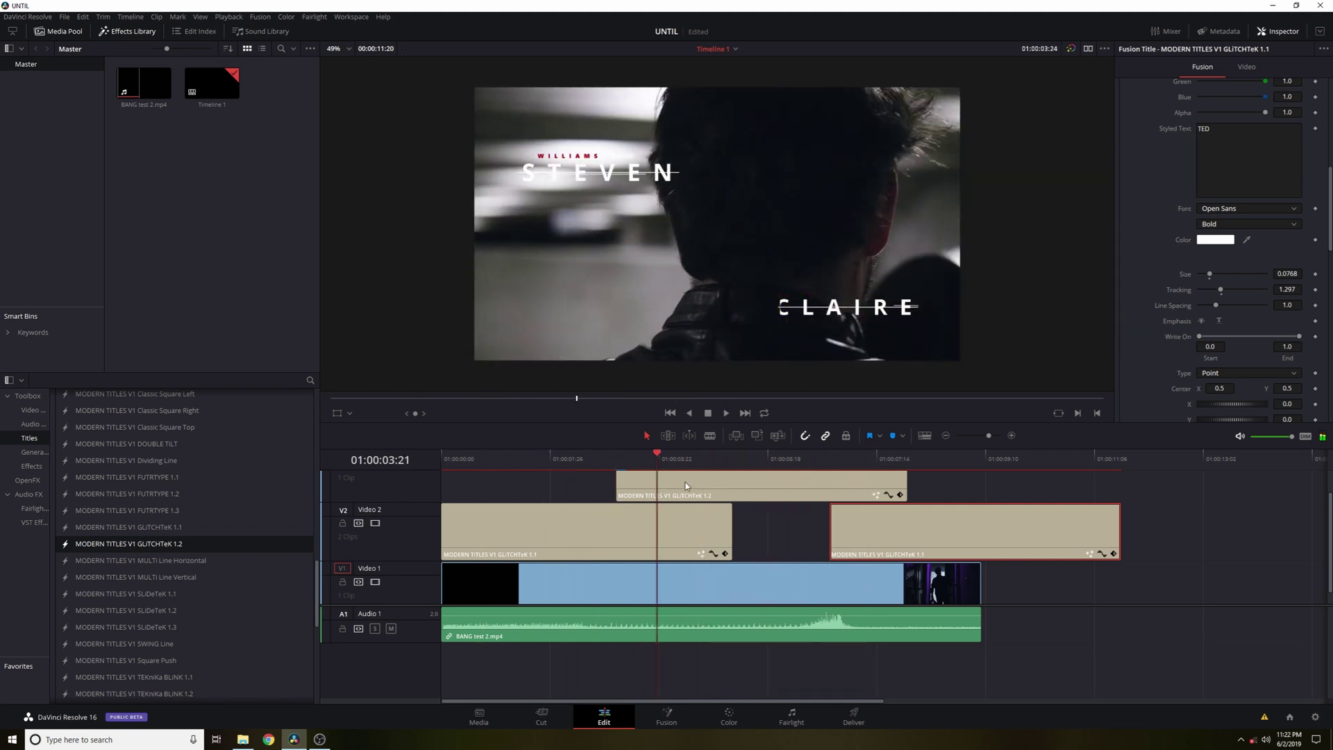
left_click(699, 486)
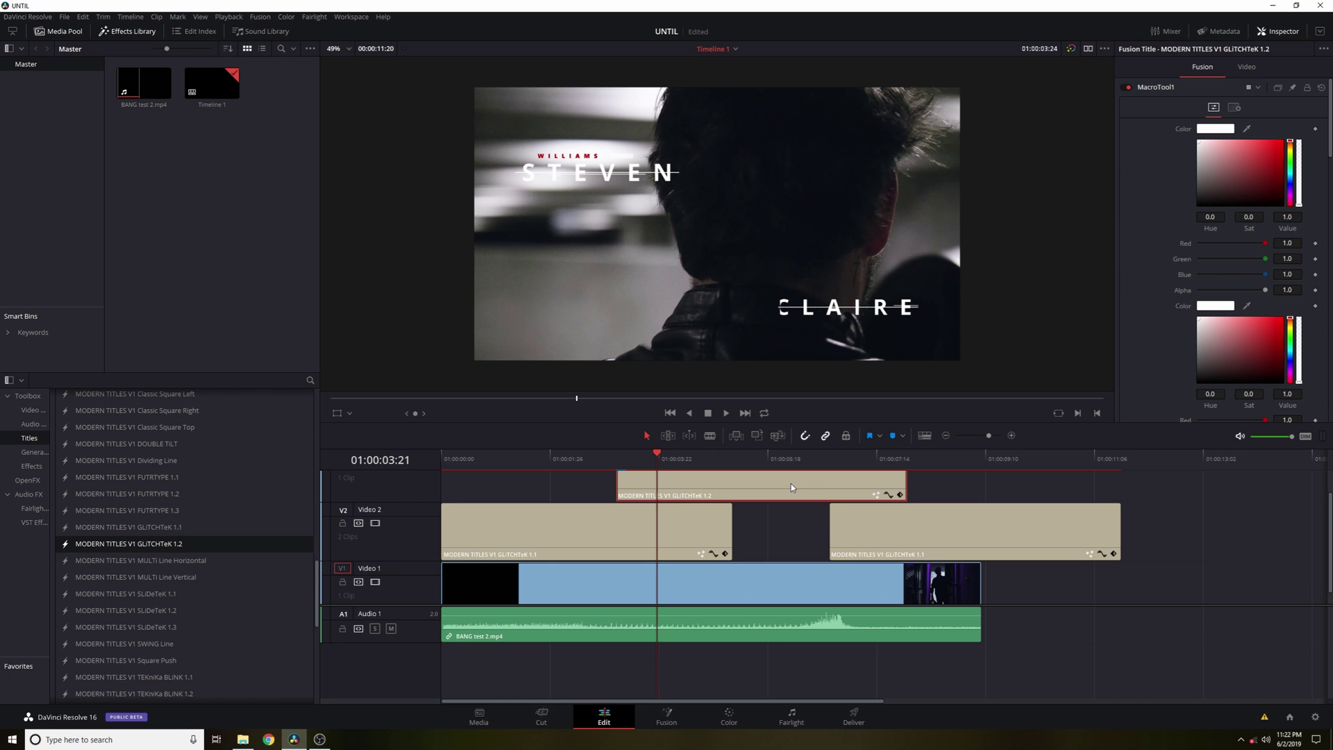
left_click_drag(656, 456, 956, 455)
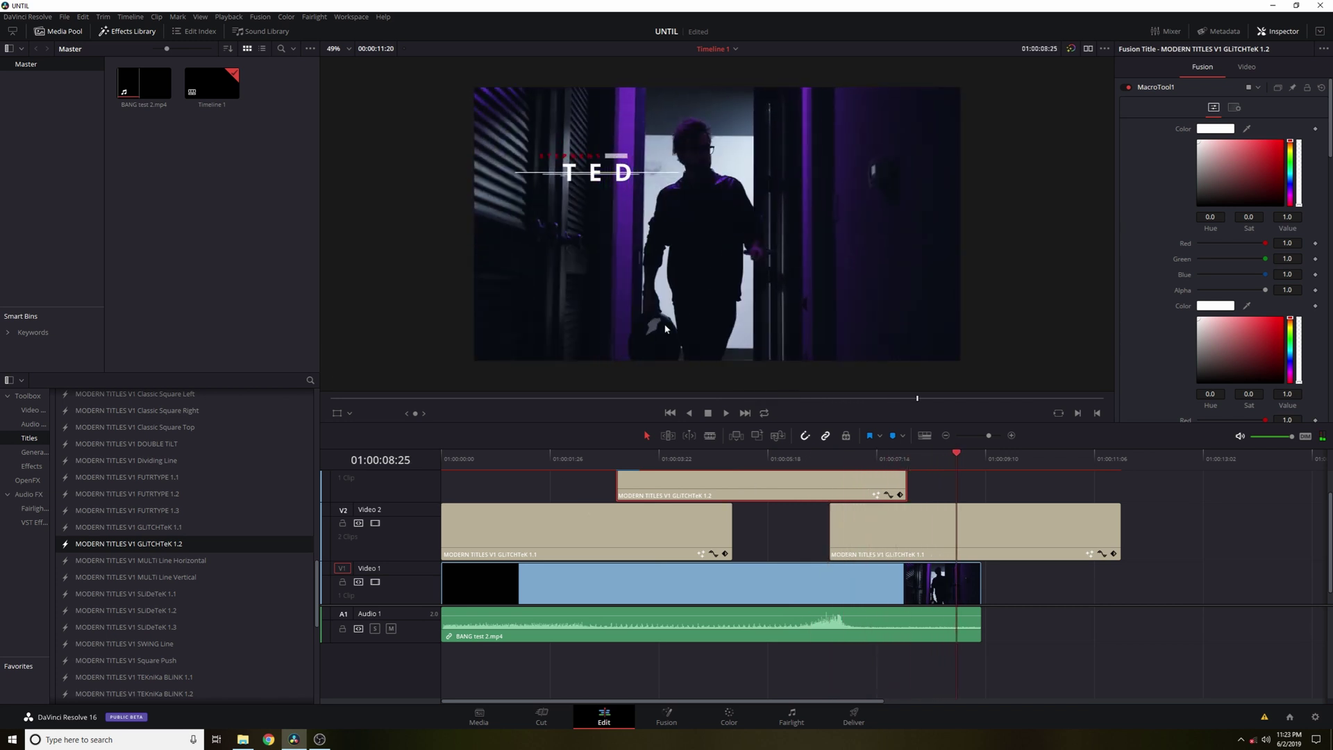
left_click_drag(496, 478, 777, 468)
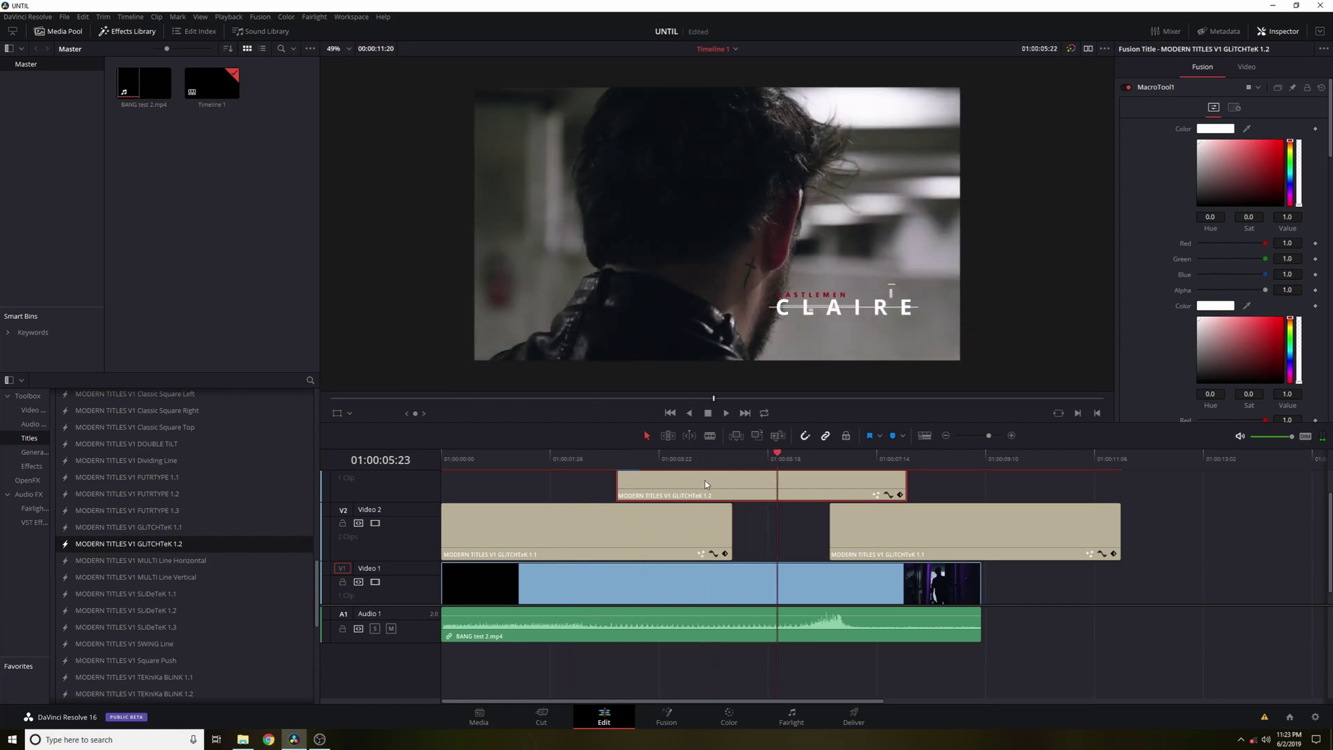
left_click_drag(664, 473, 886, 478)
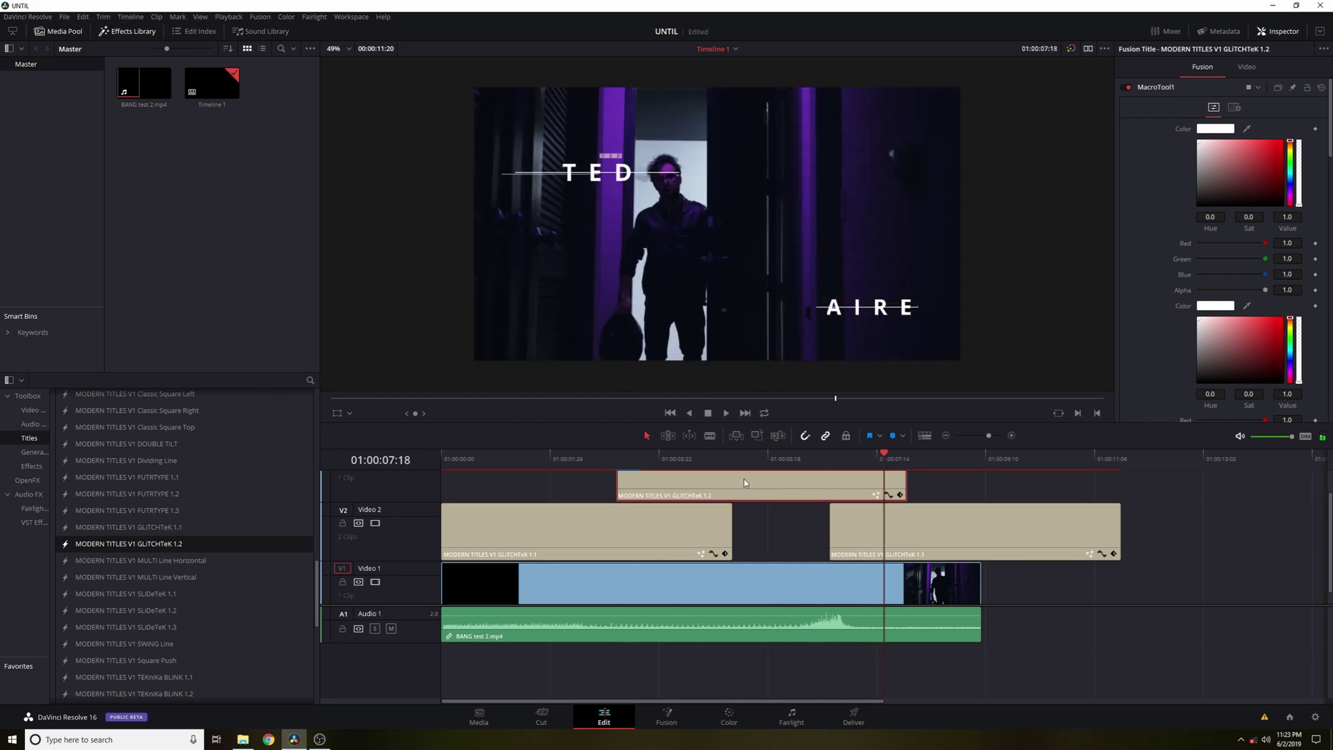
left_click_drag(1001, 494, 613, 529)
key("Delete")
Add MODERN TITLES V1 SWING Line to Video 2, preview SWING REVEAL, and select the clip.
left_click_drag(454, 458, 497, 465)
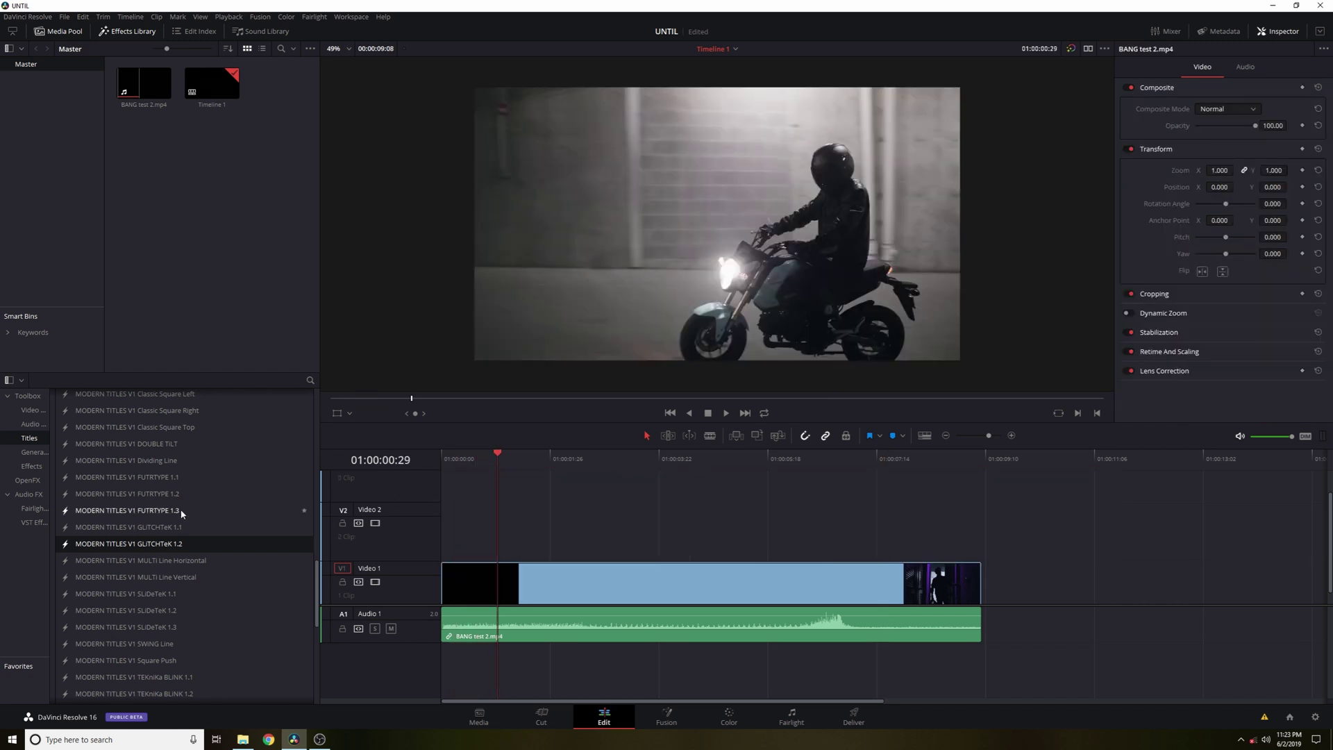
scroll(195, 569, "down", 3)
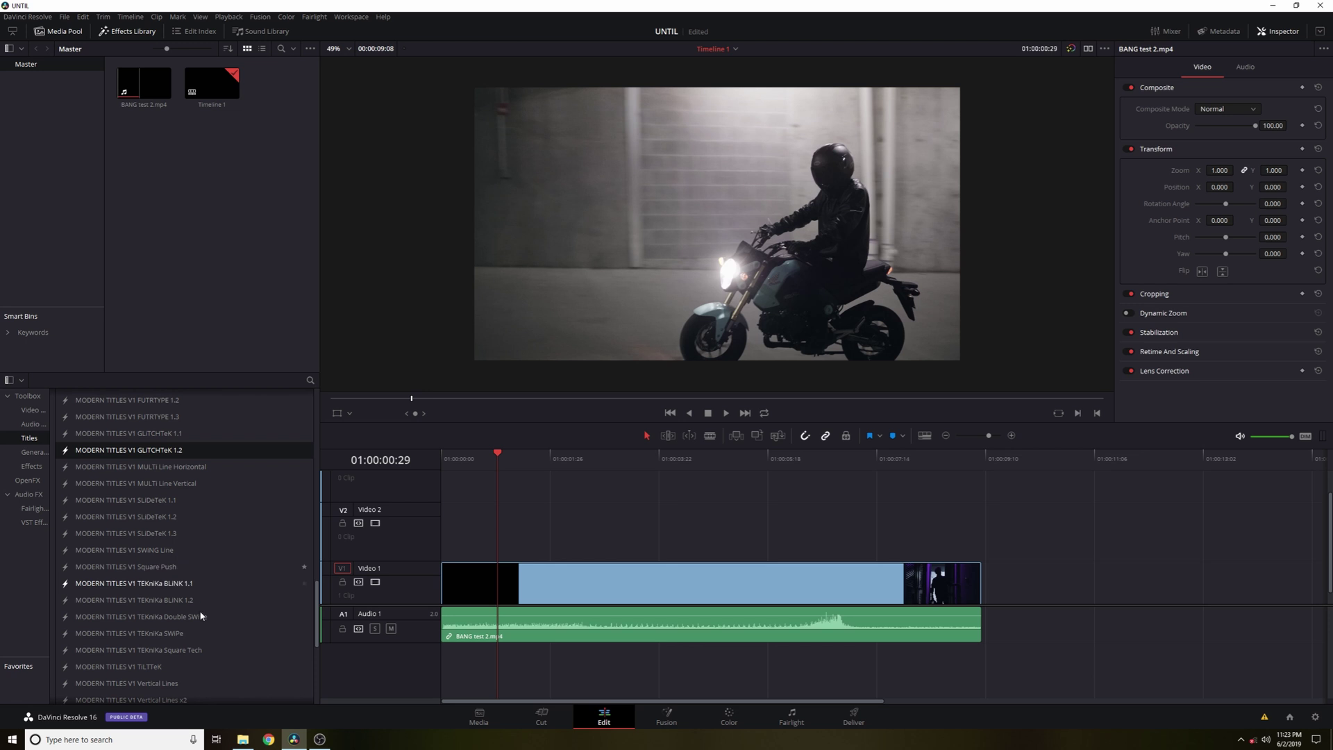
scroll(202, 617, "down", 2)
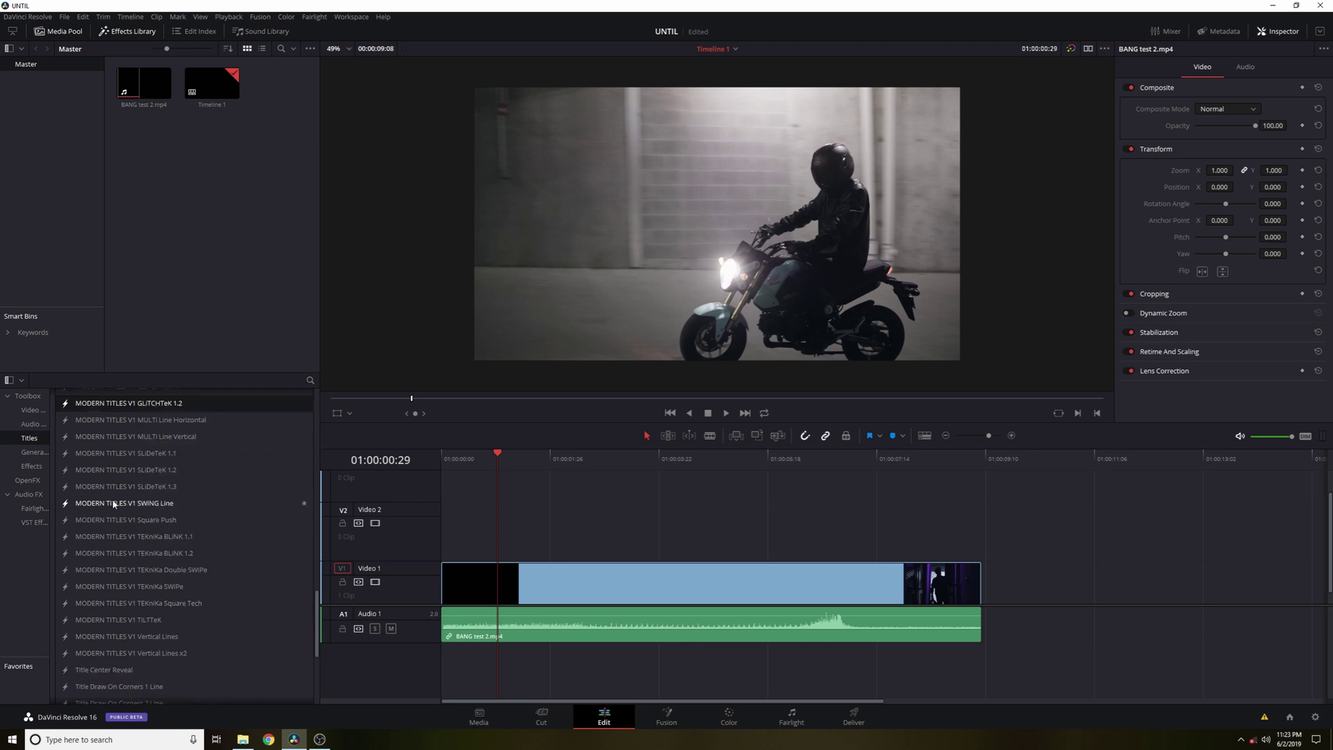
left_click_drag(164, 508, 504, 526)
left_click_drag(505, 456, 731, 508)
left_click(730, 535)
left_click(1244, 133)
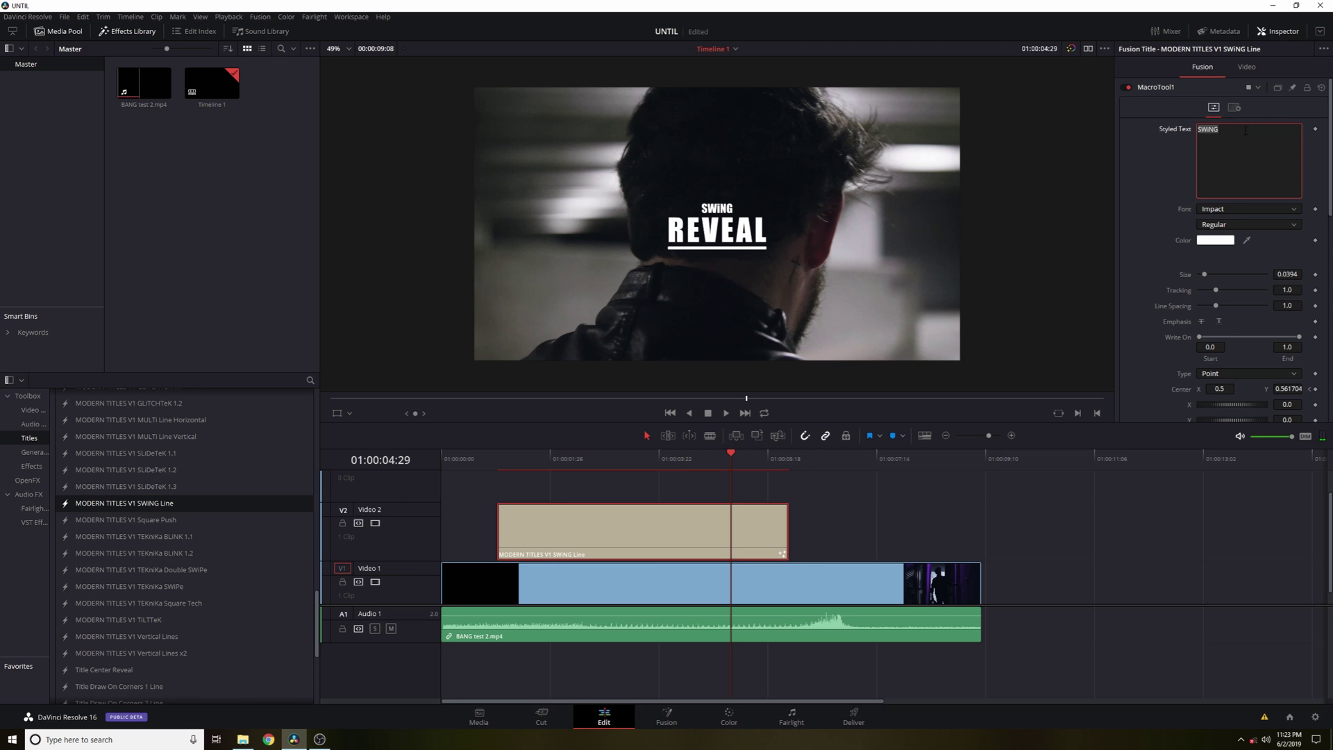
Change the top text to read The MODERN and preview it over the footage.
type("The")
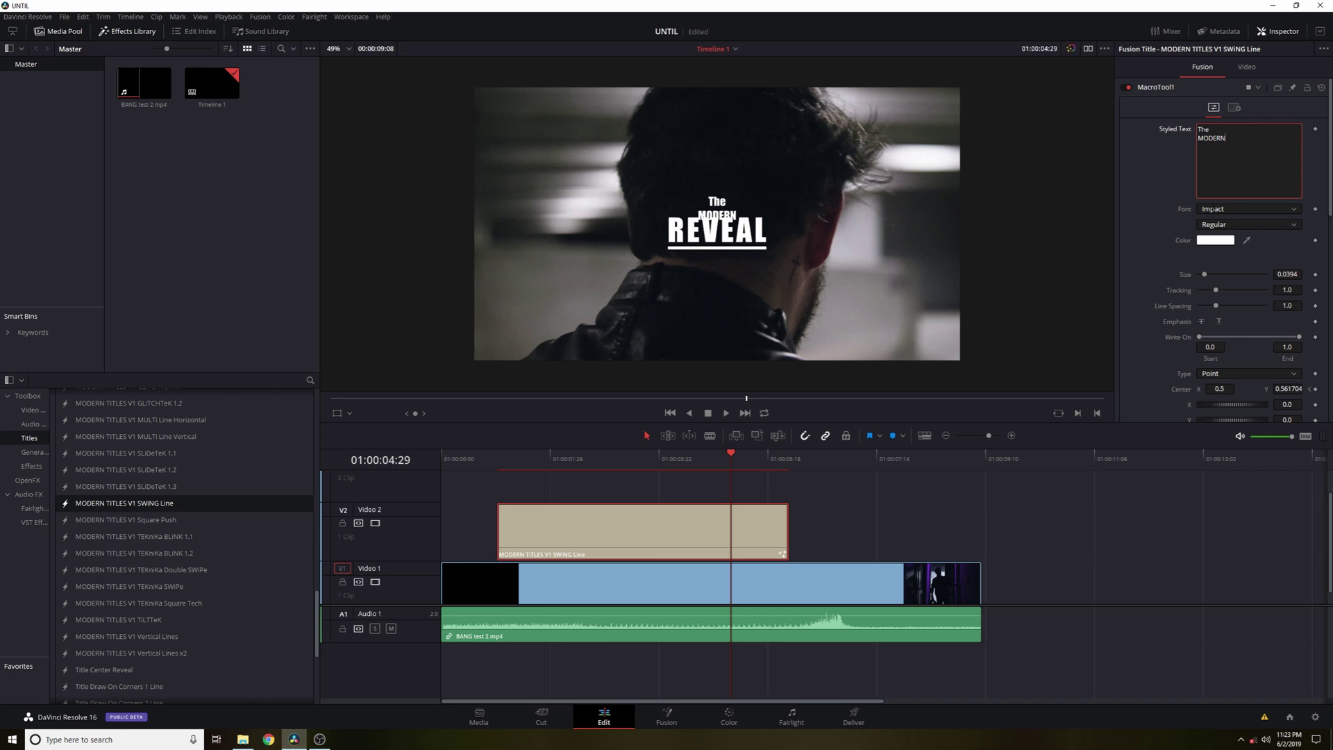
left_click(1175, 354)
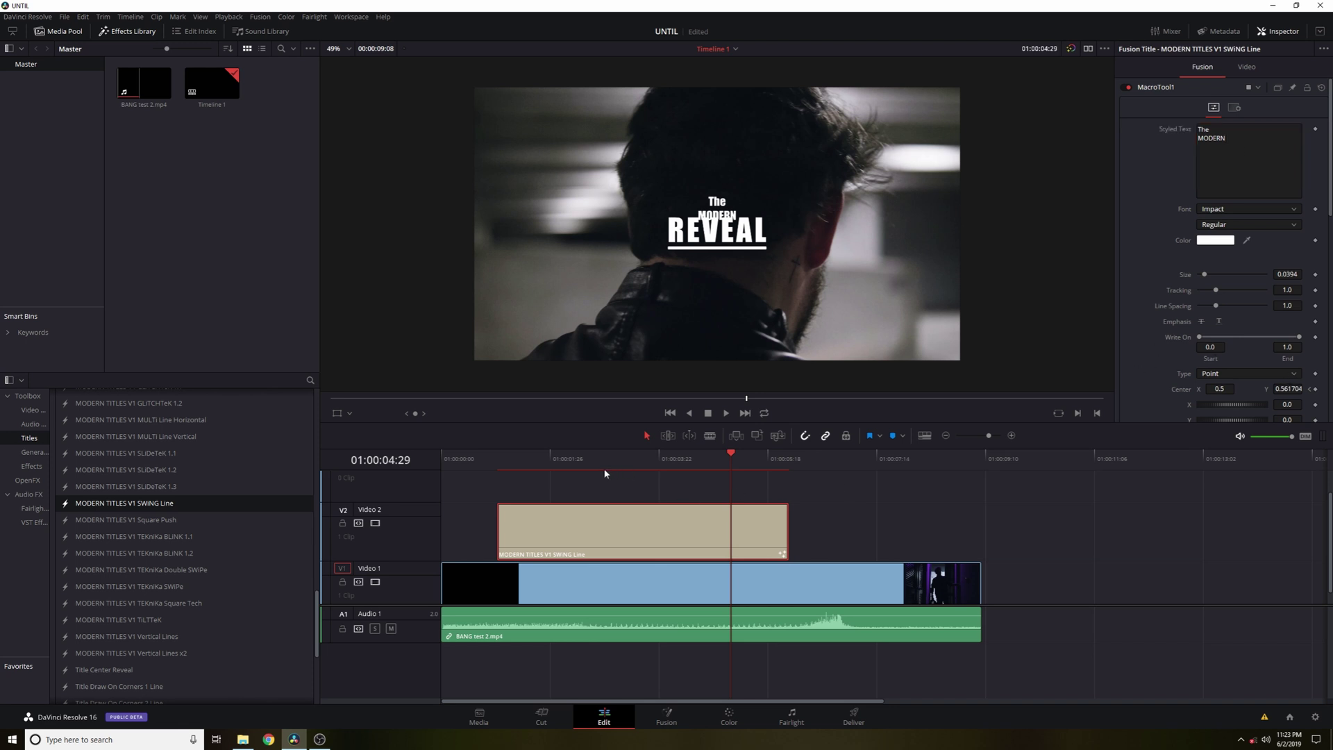
left_click_drag(605, 474, 727, 467)
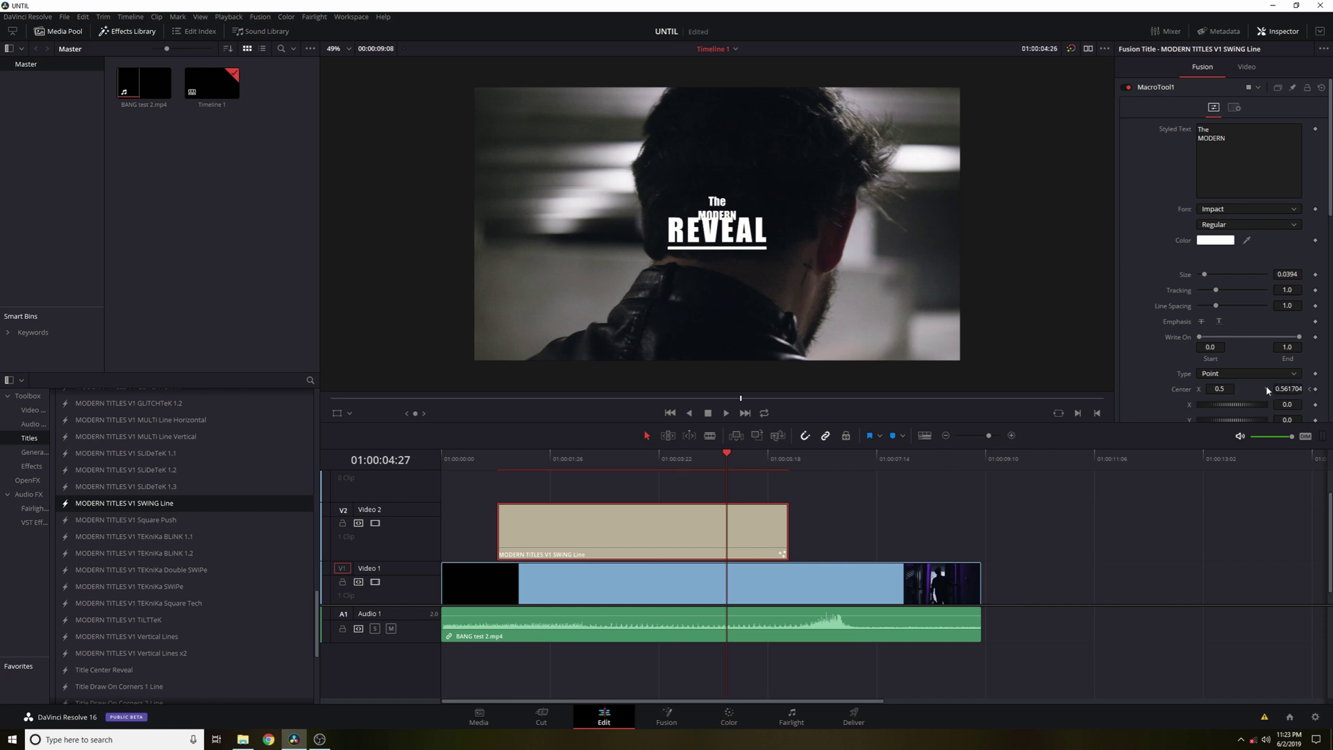
Raise the top text's Center Y from 0.561704 to 0.580704 at its position keyframe.
left_click(1310, 390)
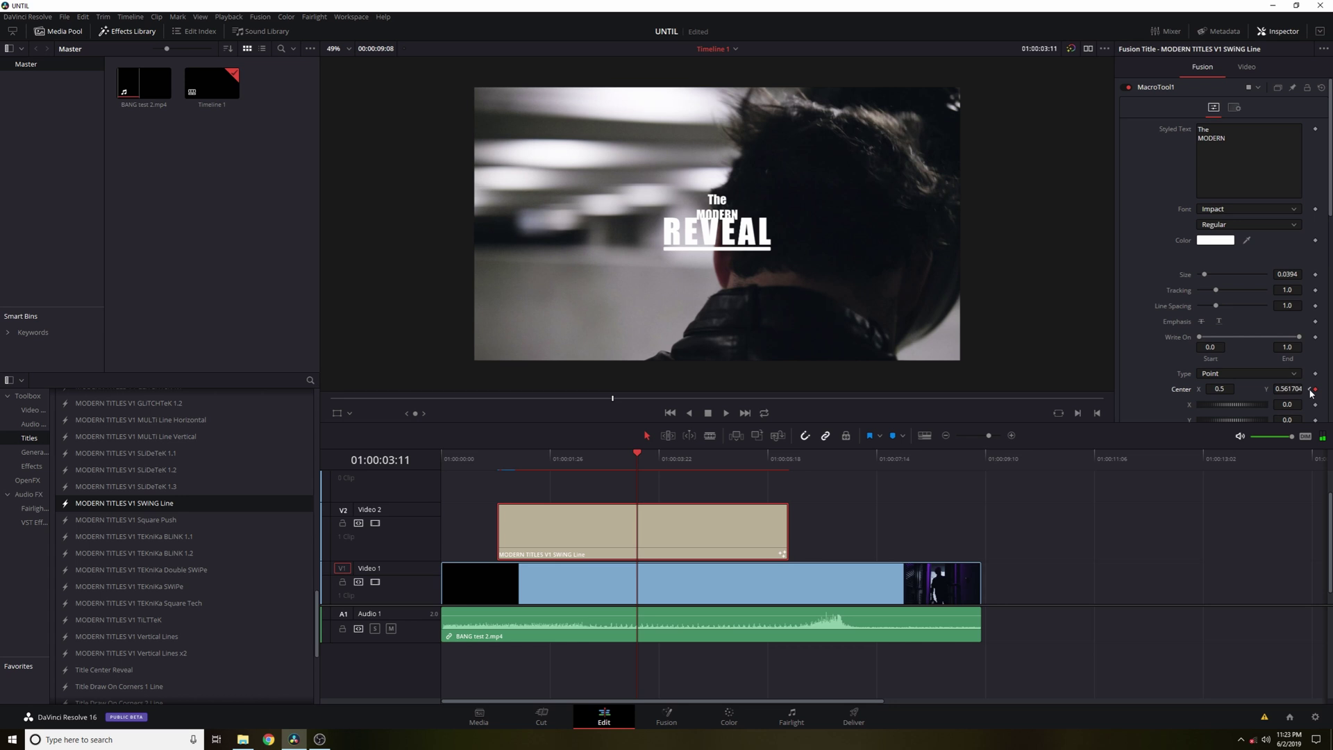
left_click(1310, 390)
left_click(1322, 389)
key("Return")
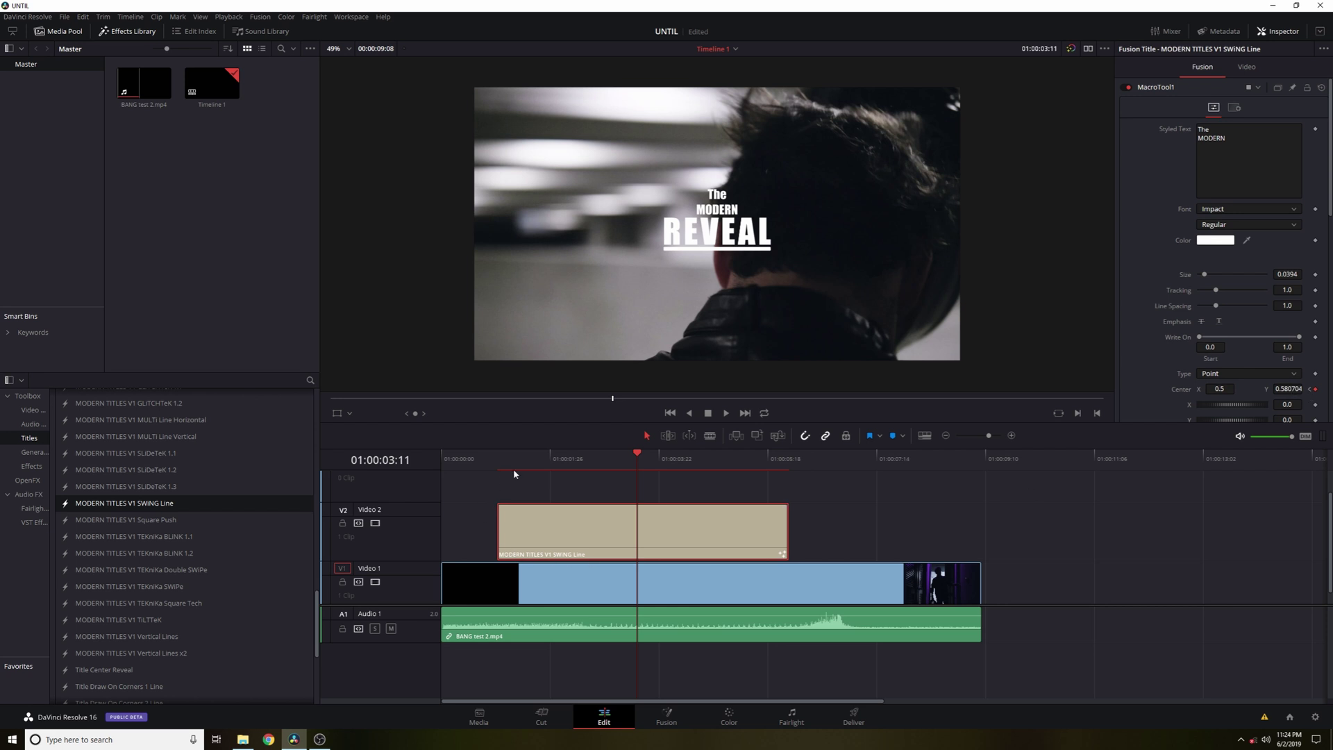
left_click_drag(514, 469, 566, 465)
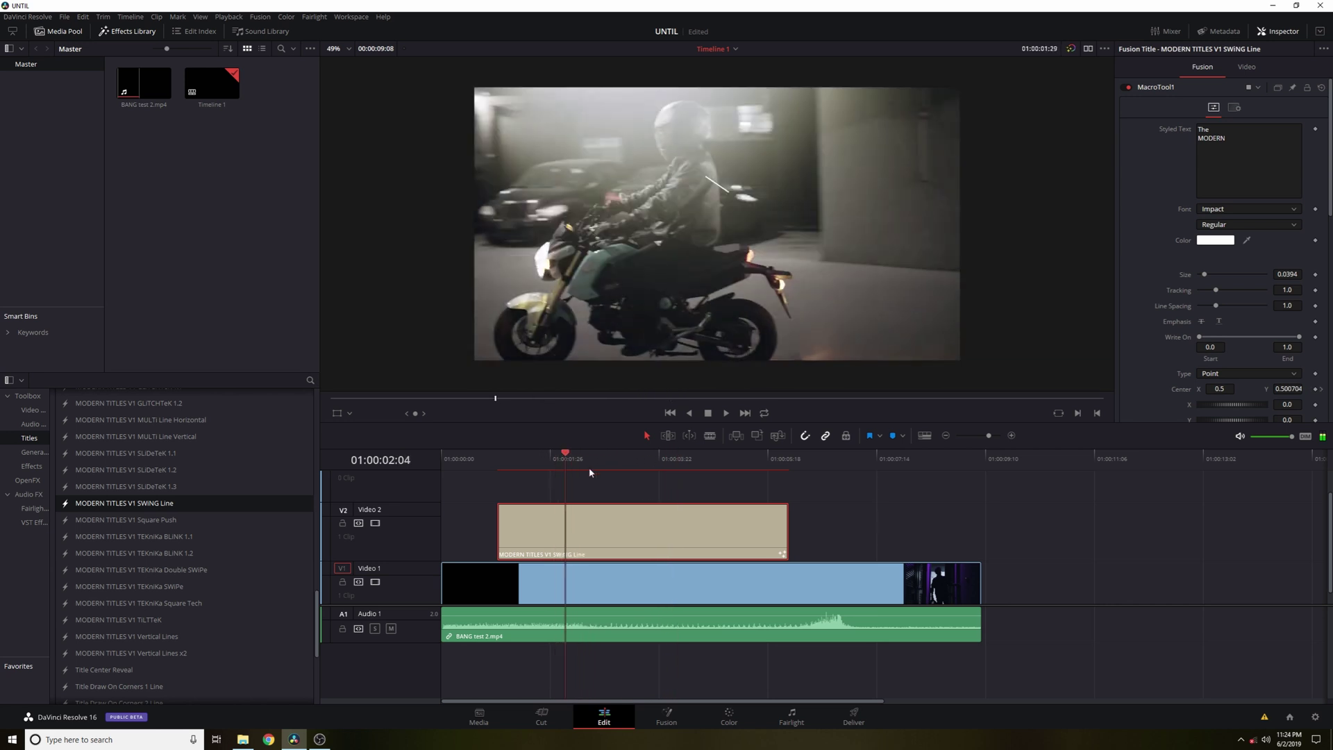
left_click(668, 461)
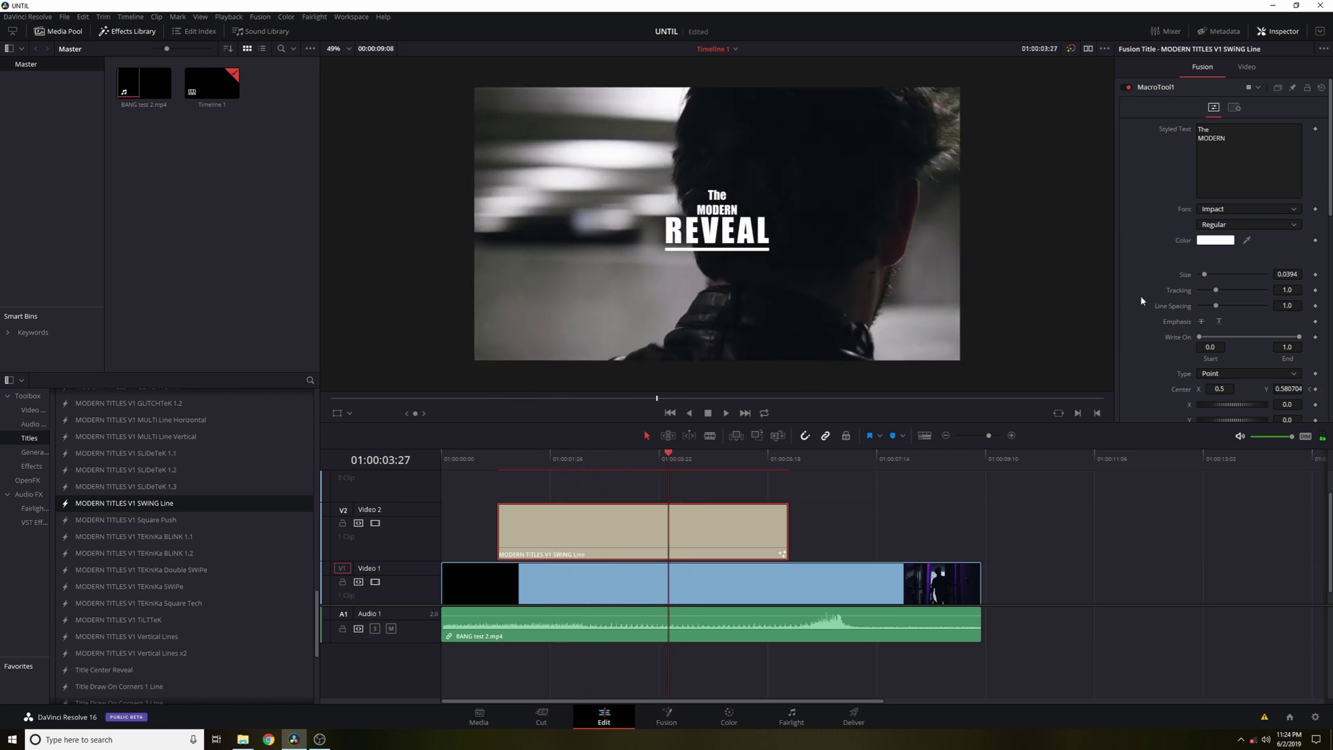
scroll(1142, 301, "down", 10)
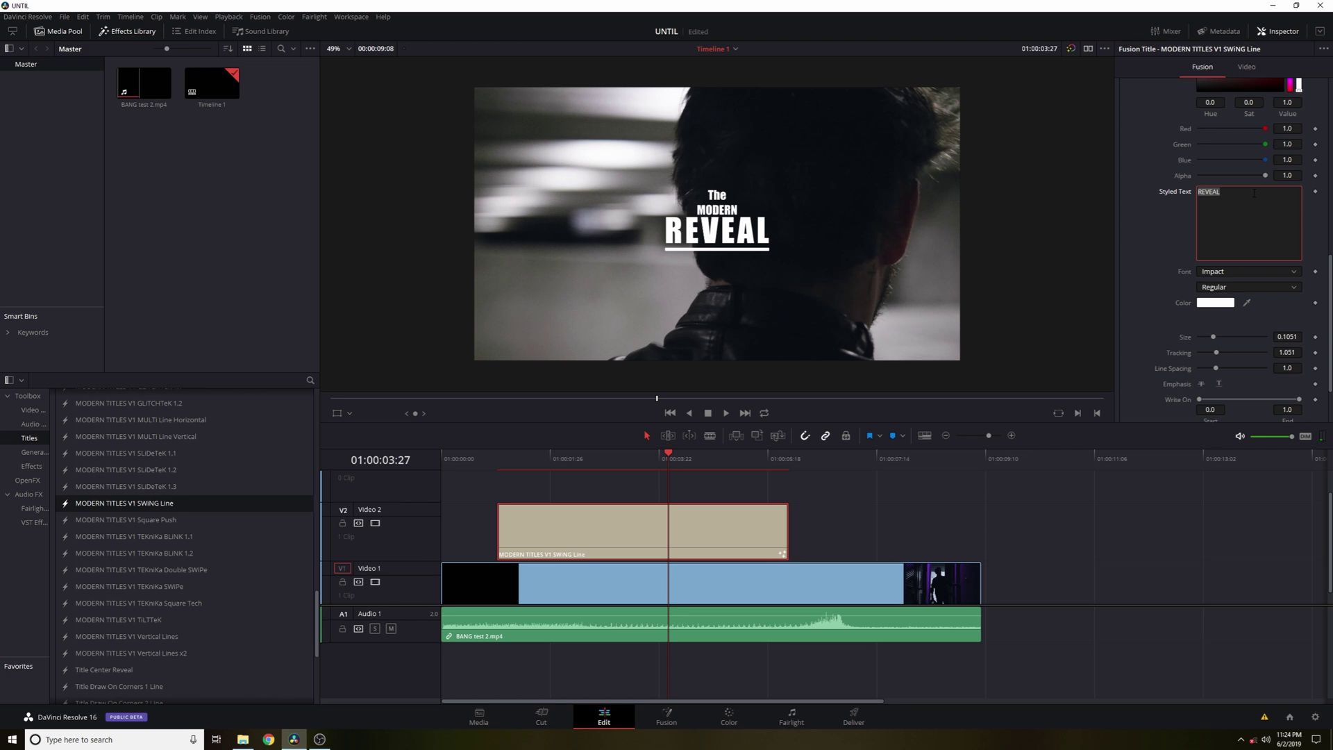
Change the title text to FILMMAKER and make it smaller.
type("FILMAMM")
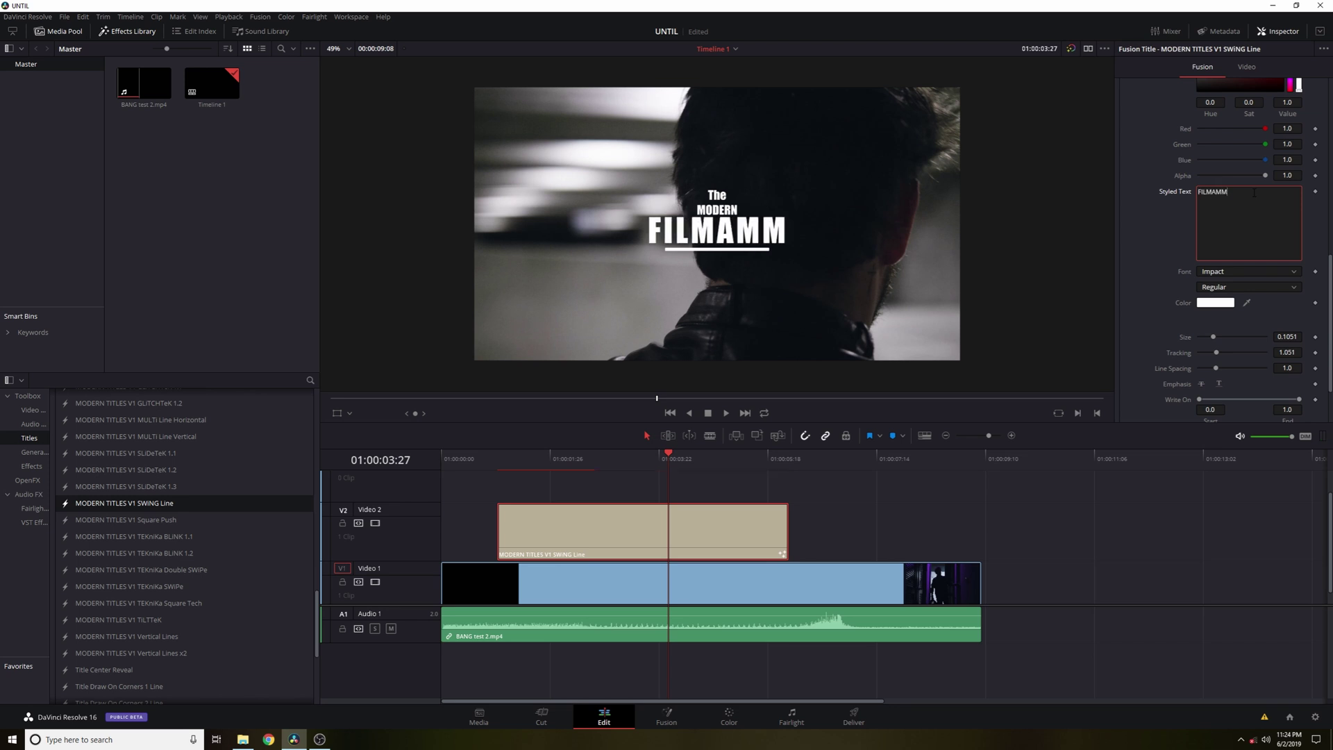
key("BackSpace")
key("BackSpace")
key("BackSpace")
type("MAKER")
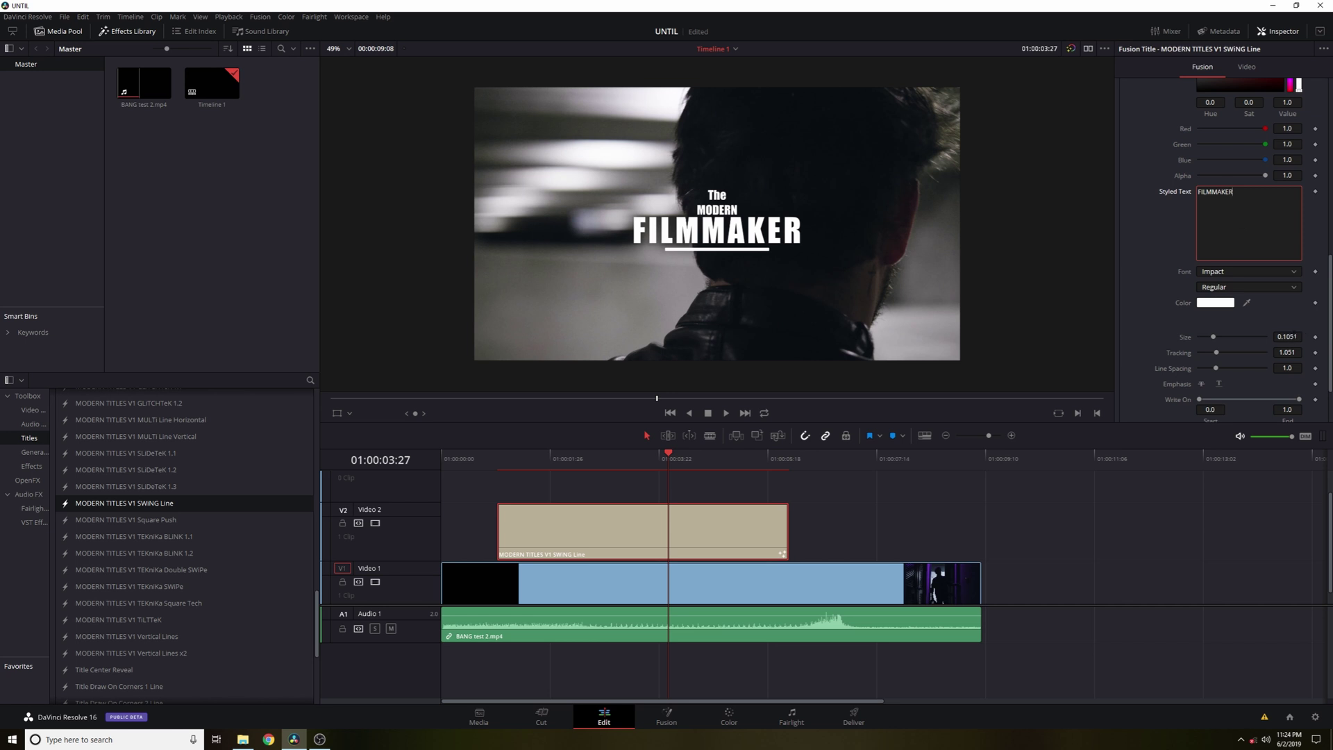
left_click_drag(1287, 336, 1245, 336)
Keyframe and slightly lower the title's Center Y, preview it, then delete the SWING Line clip.
scroll(1149, 262, "down", 5)
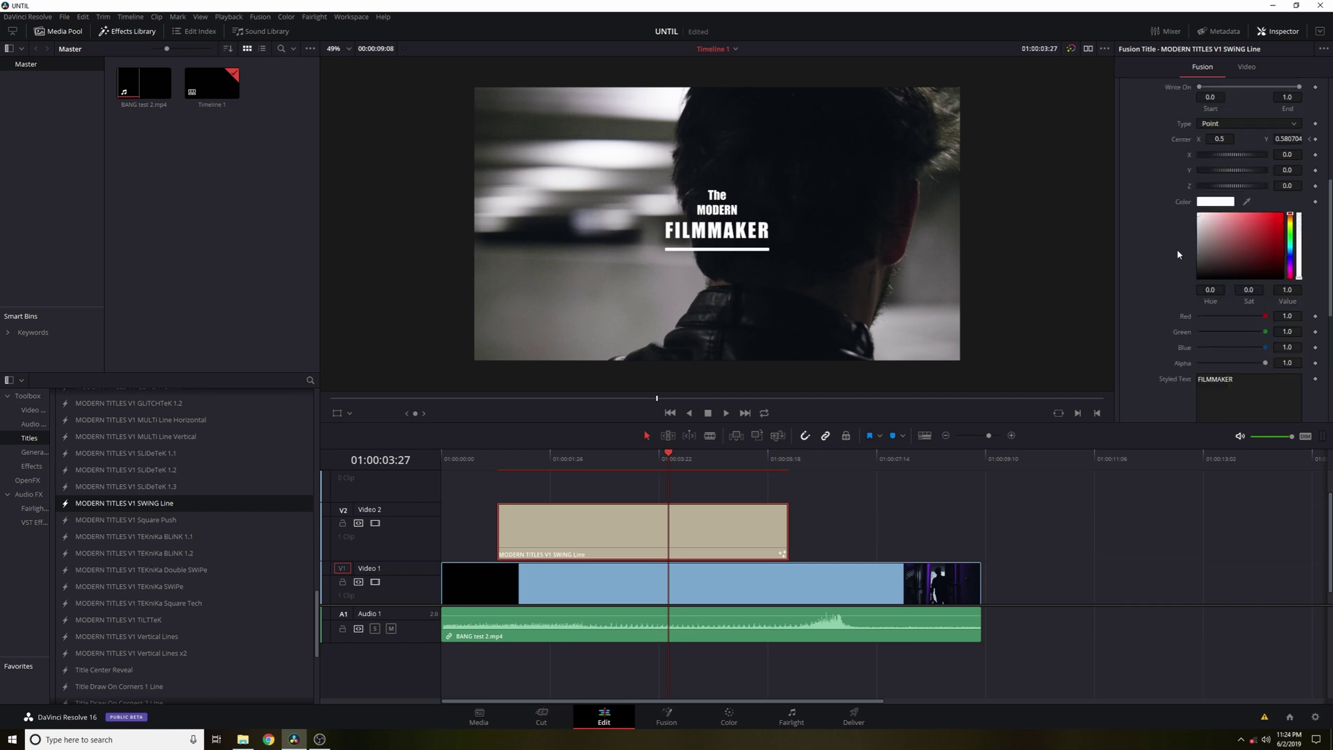
left_click(1309, 202)
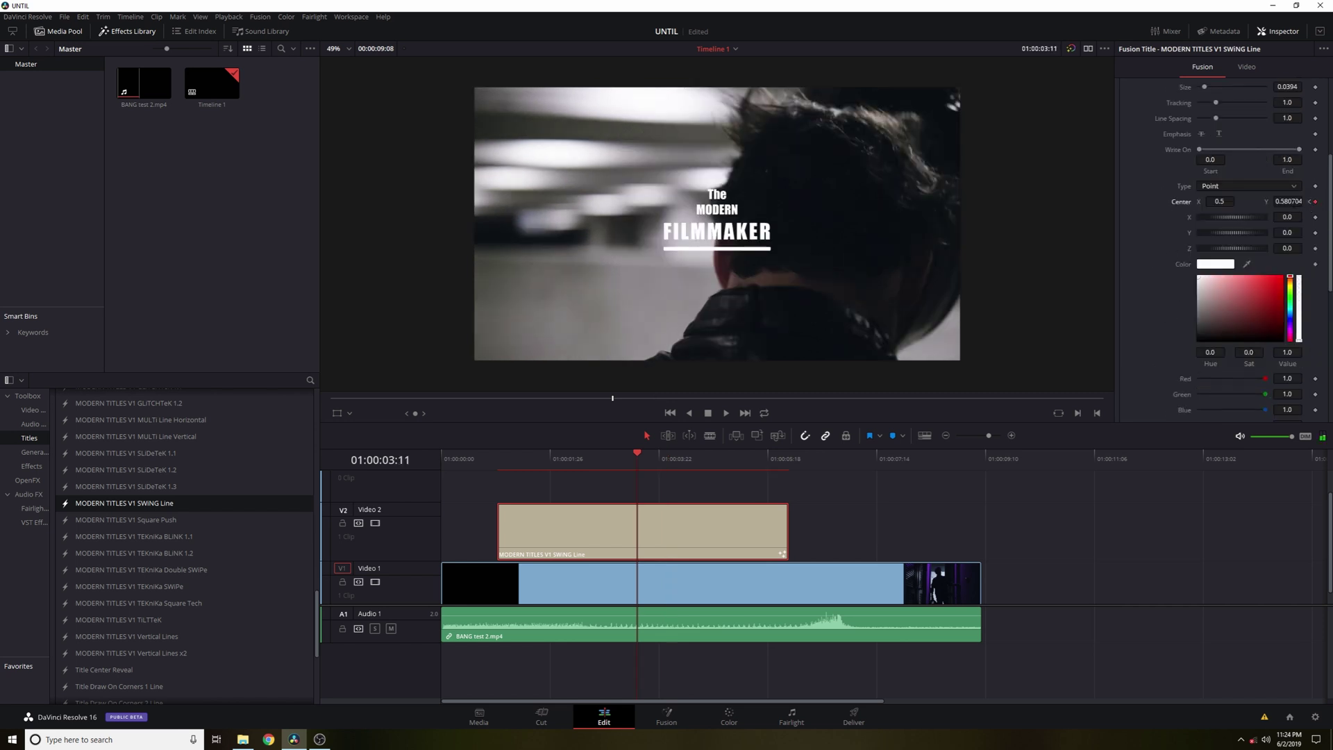
left_click_drag(1289, 201, 1281, 201)
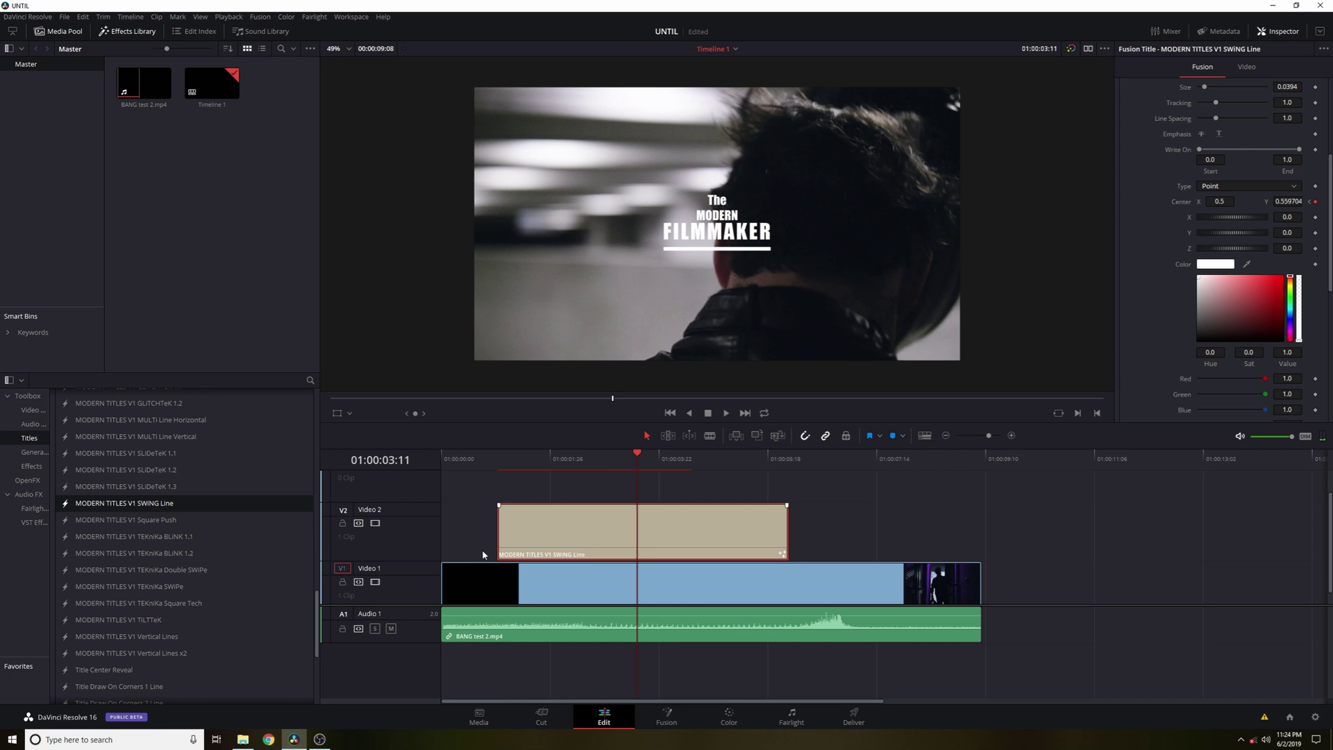
left_click_drag(518, 467, 757, 473)
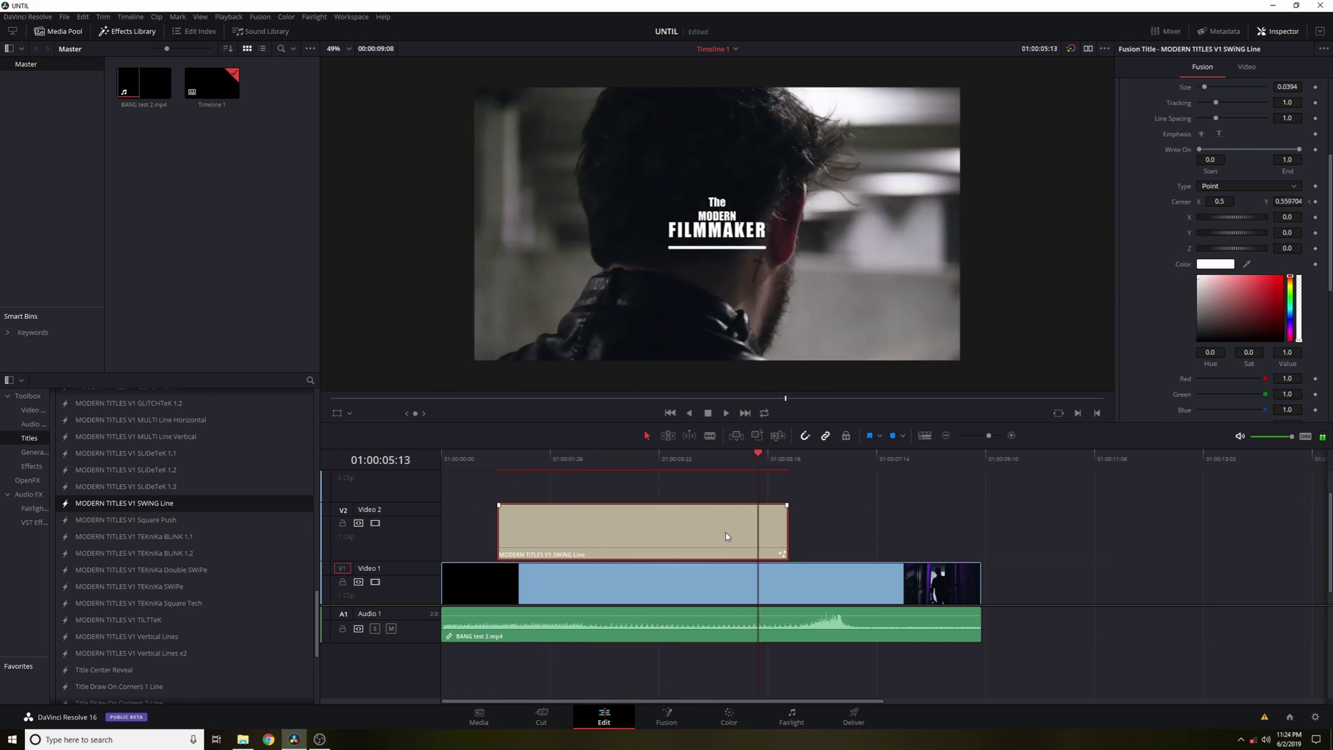
key("Delete")
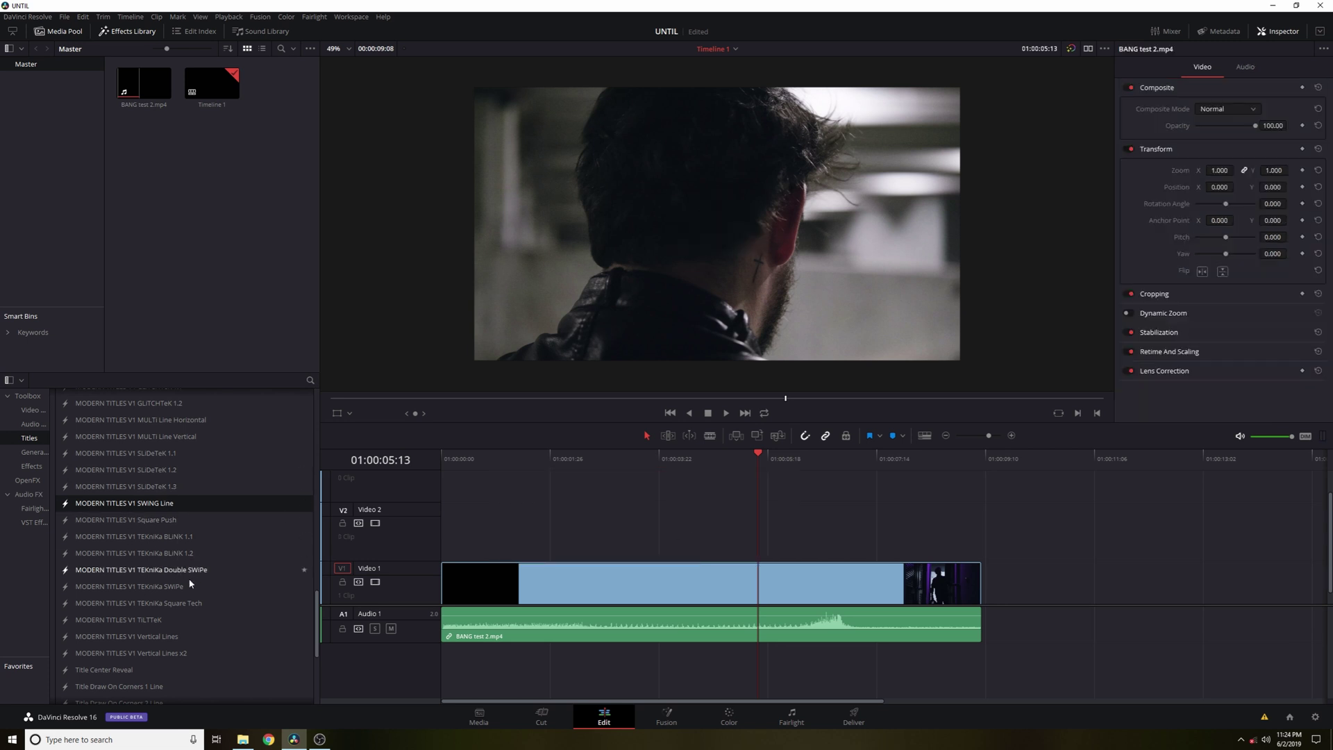
Put TEKniKa Double SWiPe on Video 2, preview TEKniKUBE, and lengthen the clip's end slightly.
left_click_drag(190, 571, 489, 531)
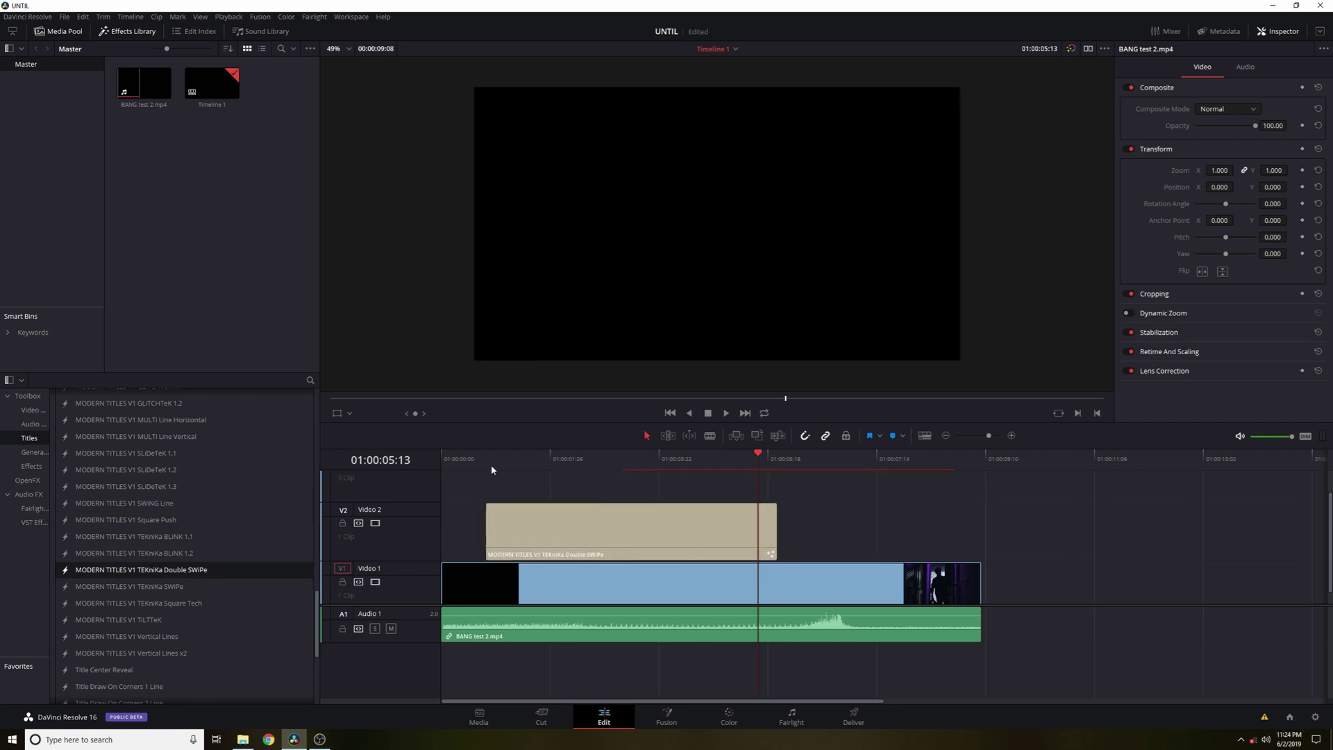
left_click_drag(497, 459, 529, 469)
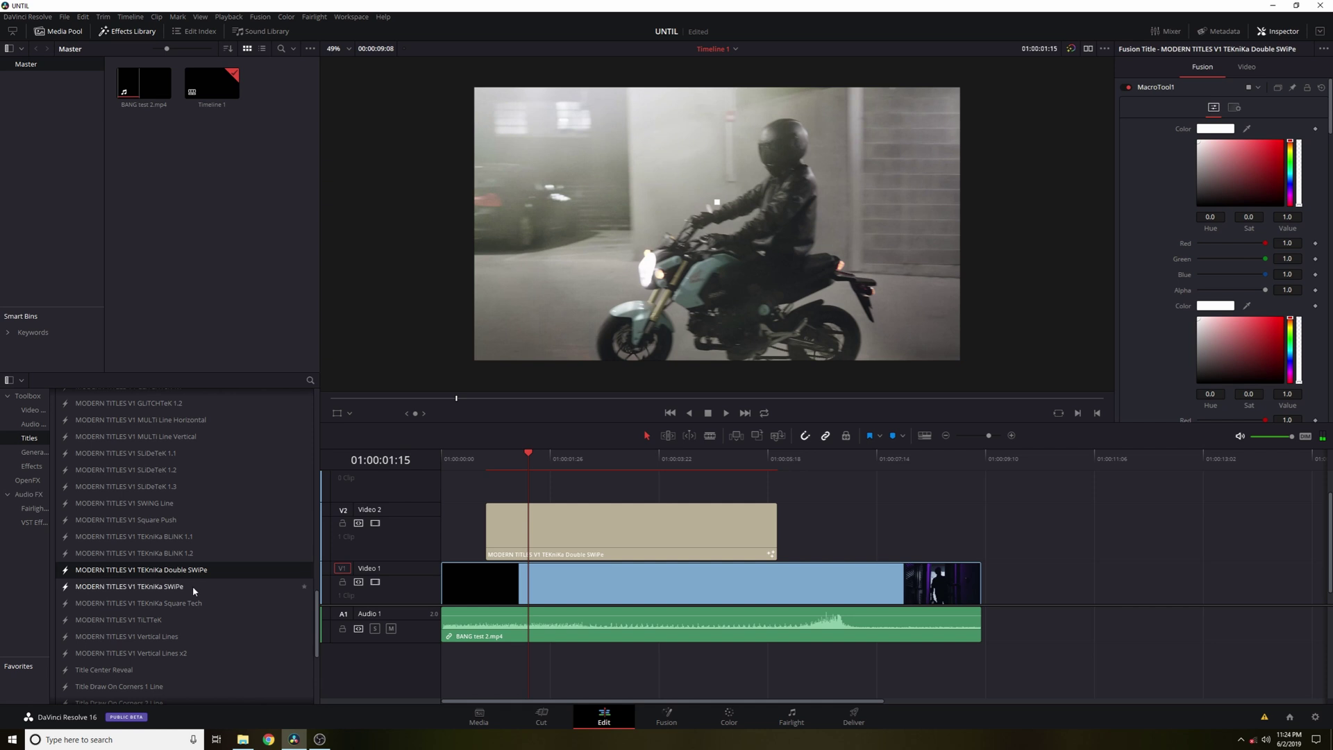
left_click_drag(513, 456, 821, 525)
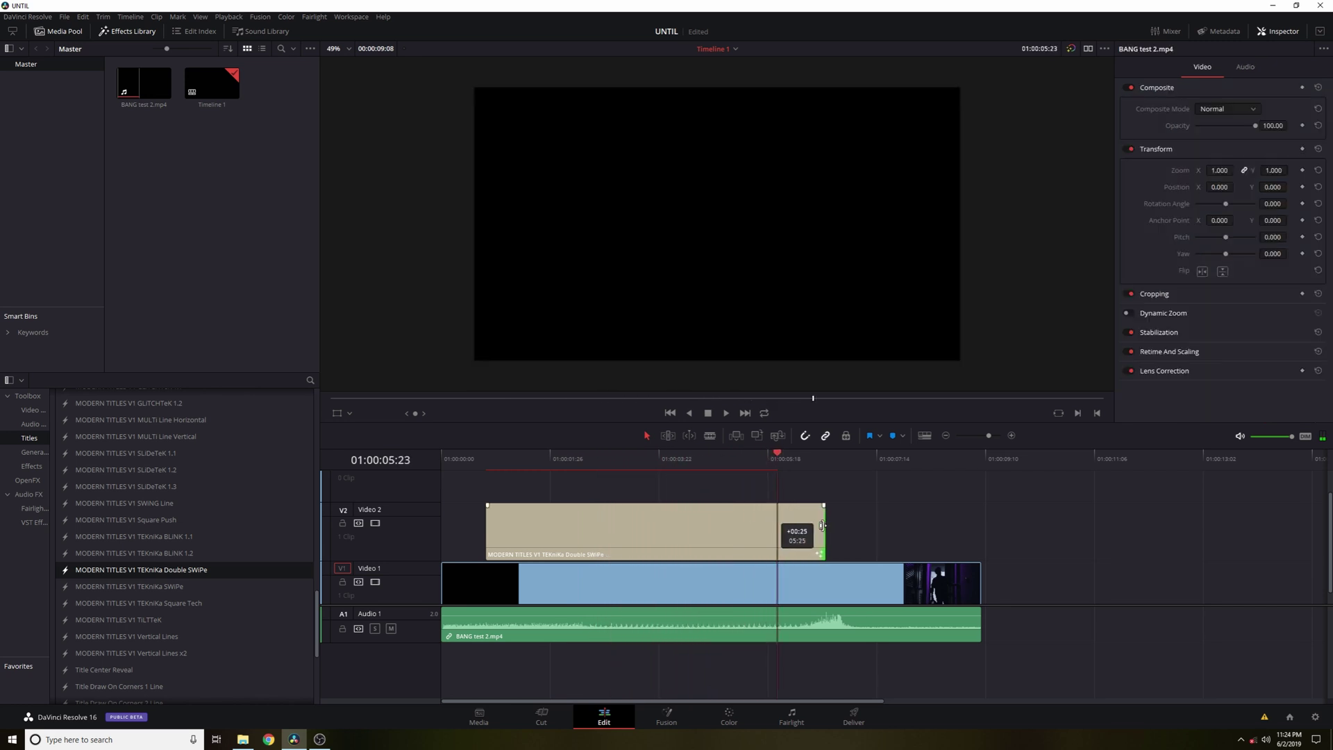
left_click_drag(733, 463, 594, 467)
left_click(561, 532)
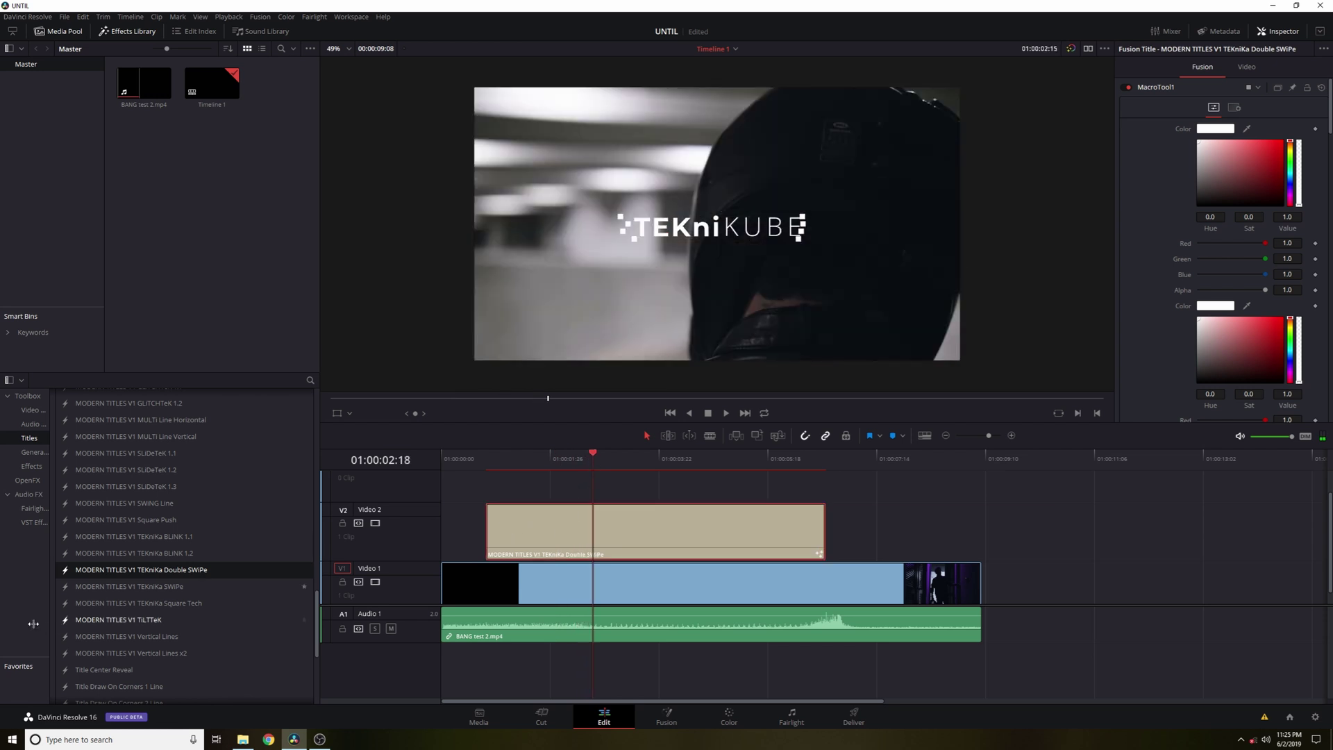
Remove the Double SWiPe title, preview TiLTTeK on V2, then delete it too.
key("Delete")
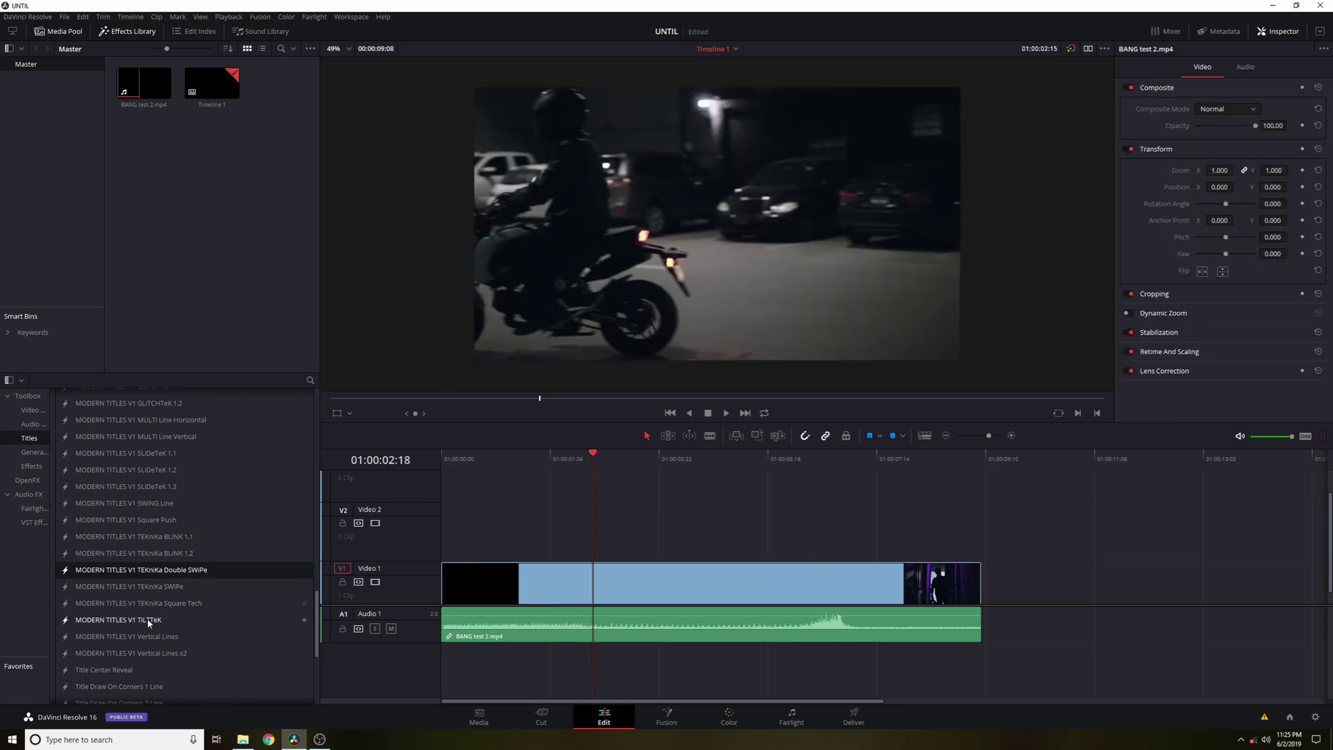
left_click_drag(147, 623, 510, 534)
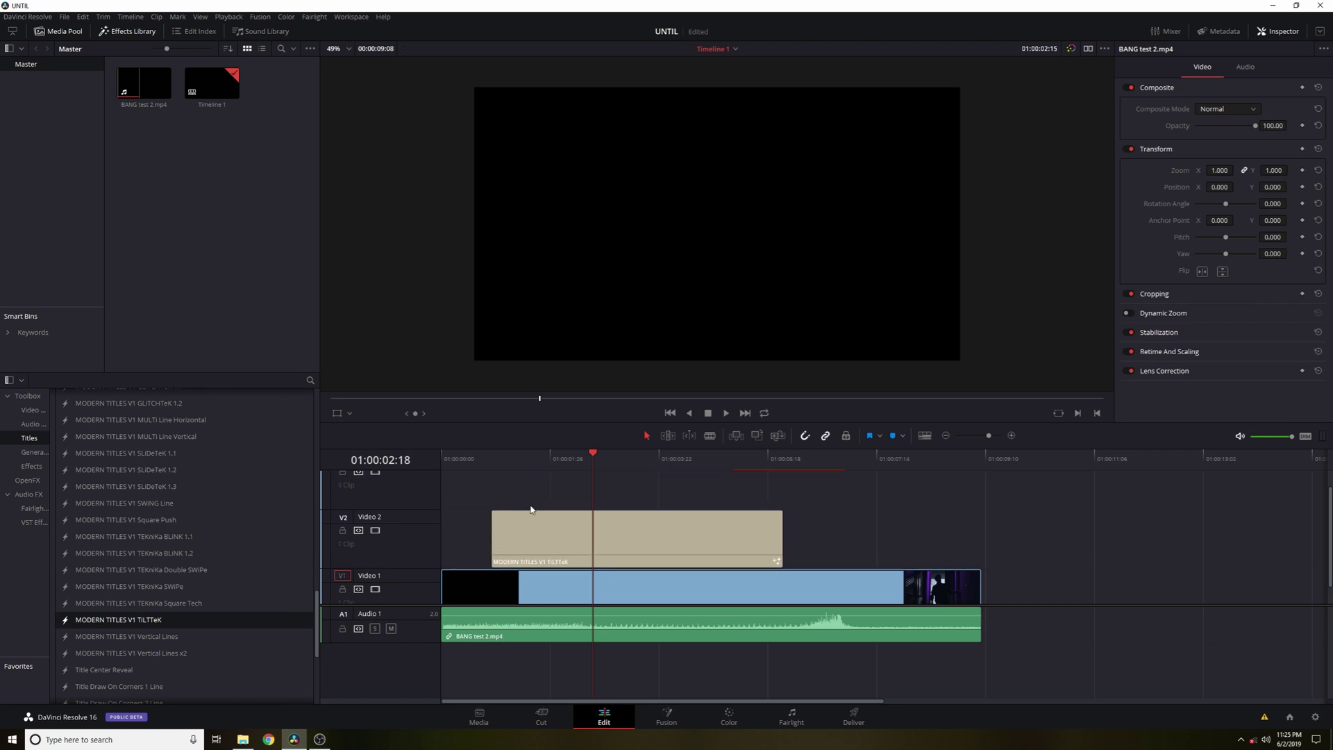
key("space")
key("space")
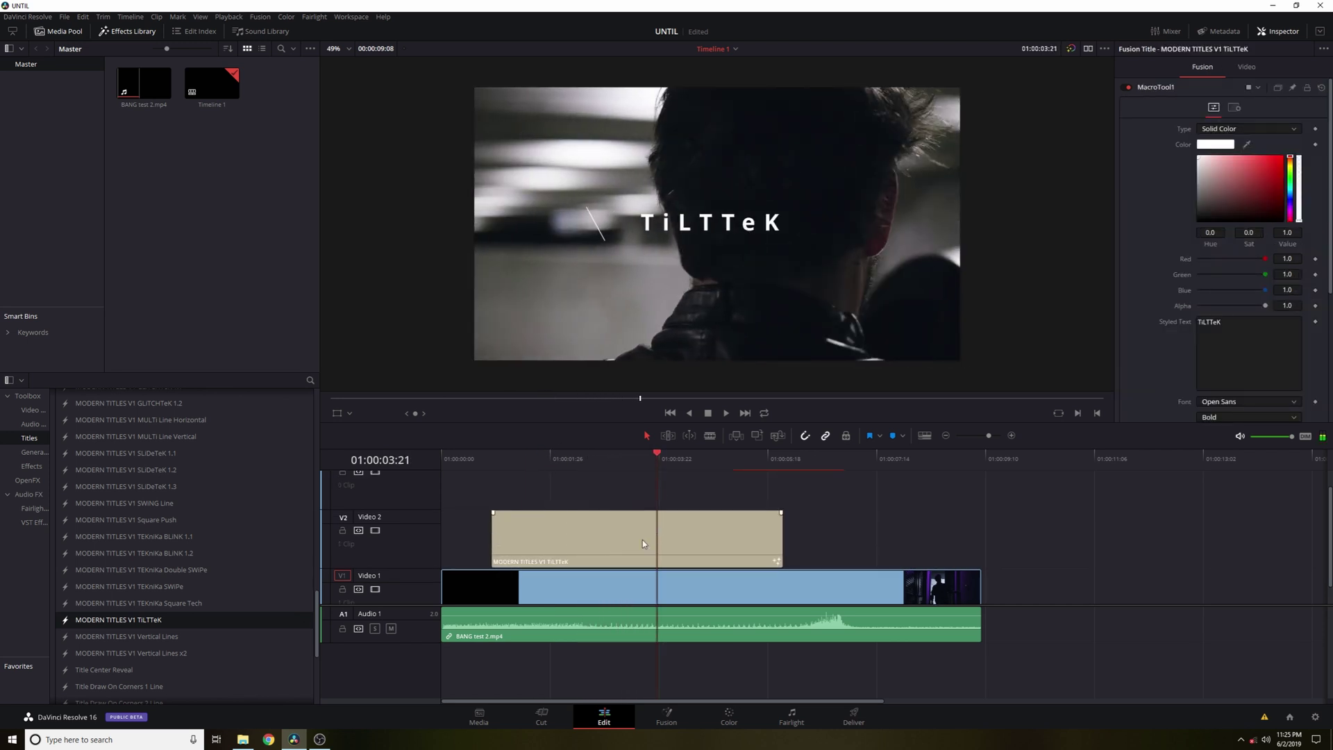
left_click(642, 540)
key("Delete")
Place MULTi Line Horizontal on V2 and preview its CREATE Modern animation over the footage.
scroll(172, 560, "up", 3)
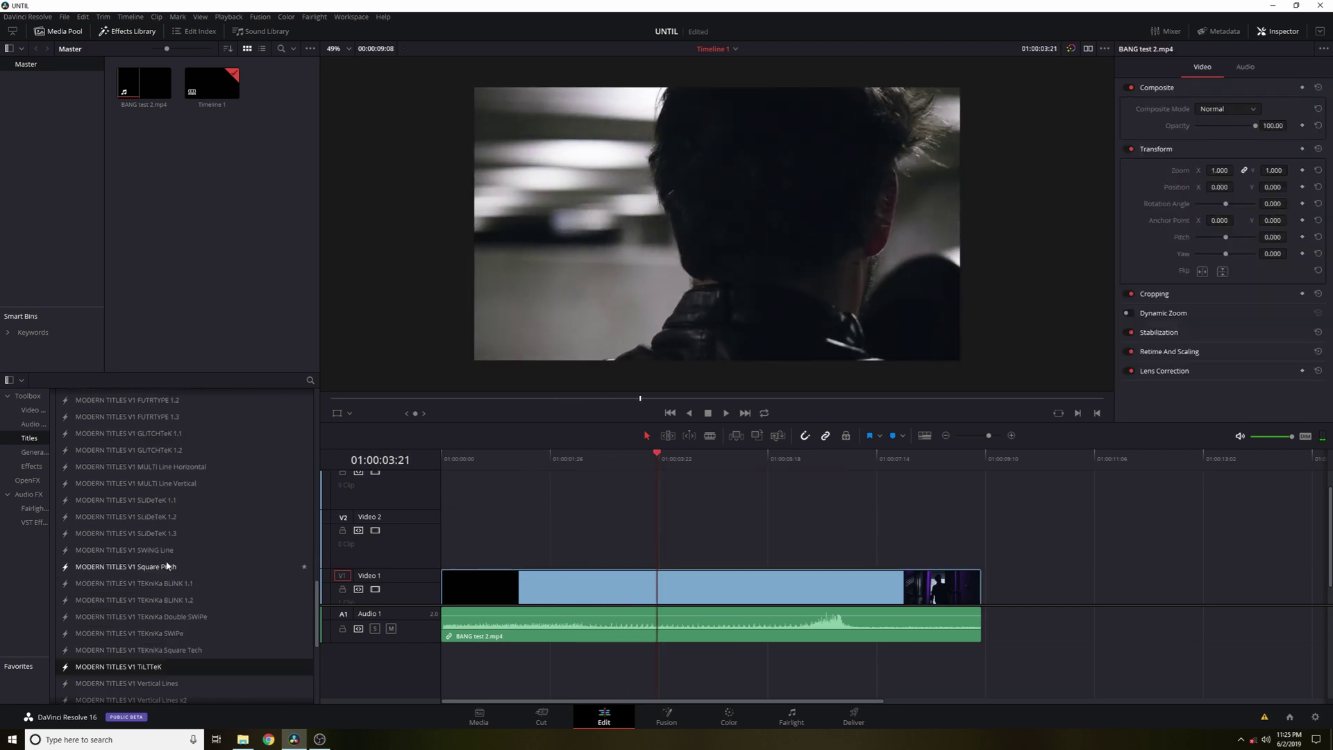
left_click_drag(184, 516, 509, 548)
left_click_drag(585, 462, 634, 488)
key("space")
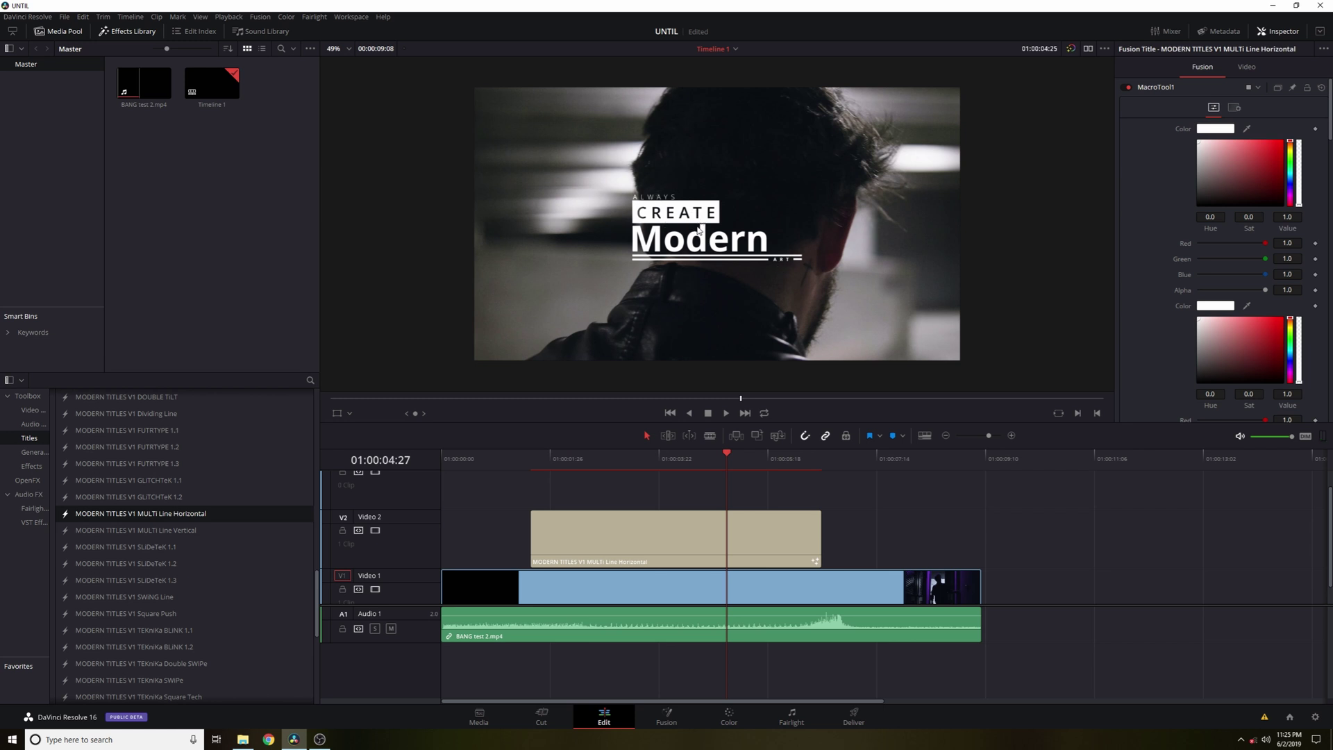
left_click_drag(547, 459, 698, 452)
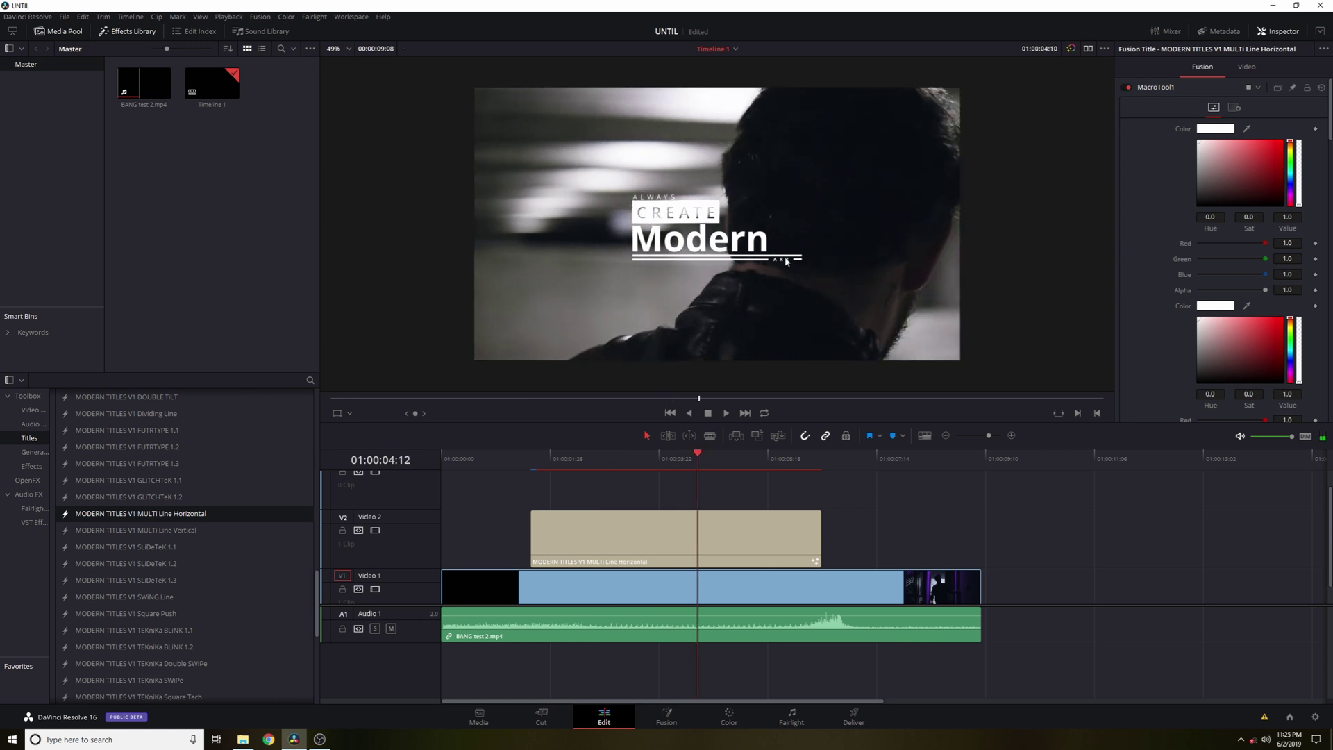
left_click_drag(701, 454, 775, 456)
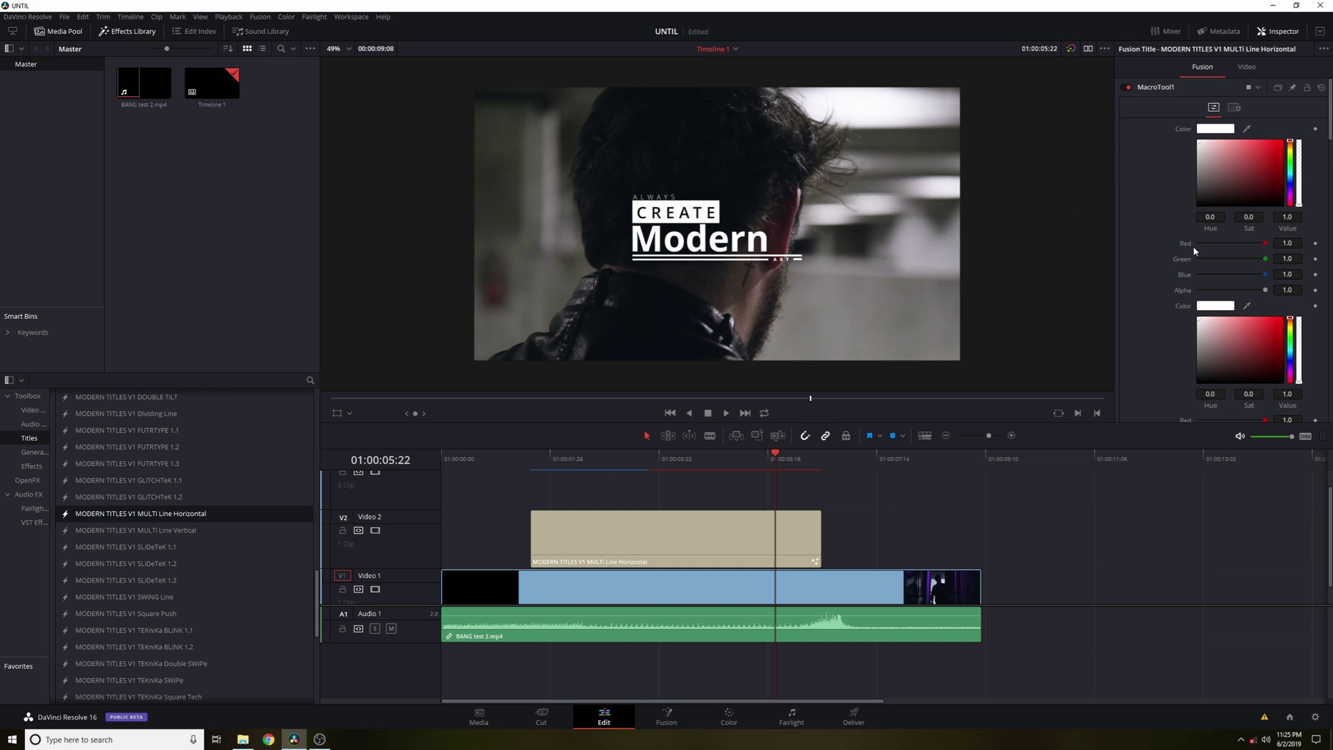
scroll(1194, 251, "down", 5)
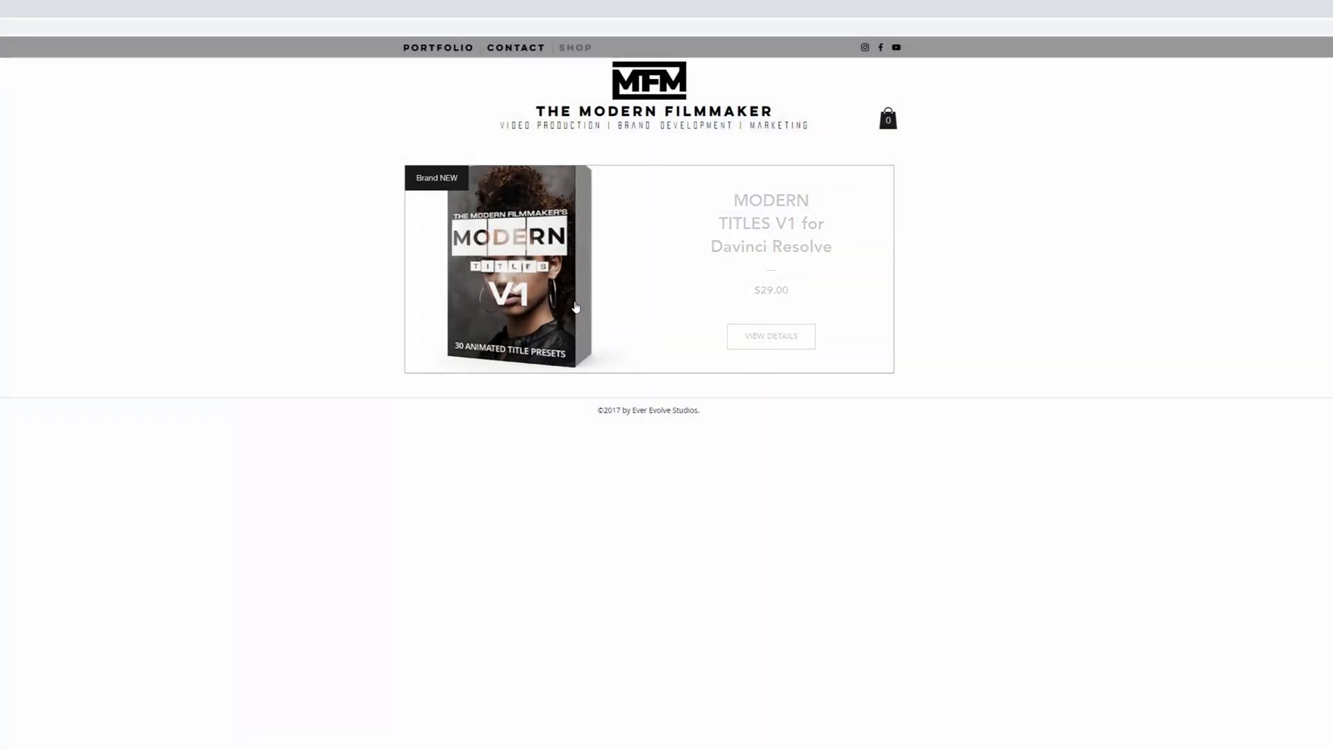
Open the MODERN TITLES V1 product details and browse forward through its preview images.
left_click(788, 343)
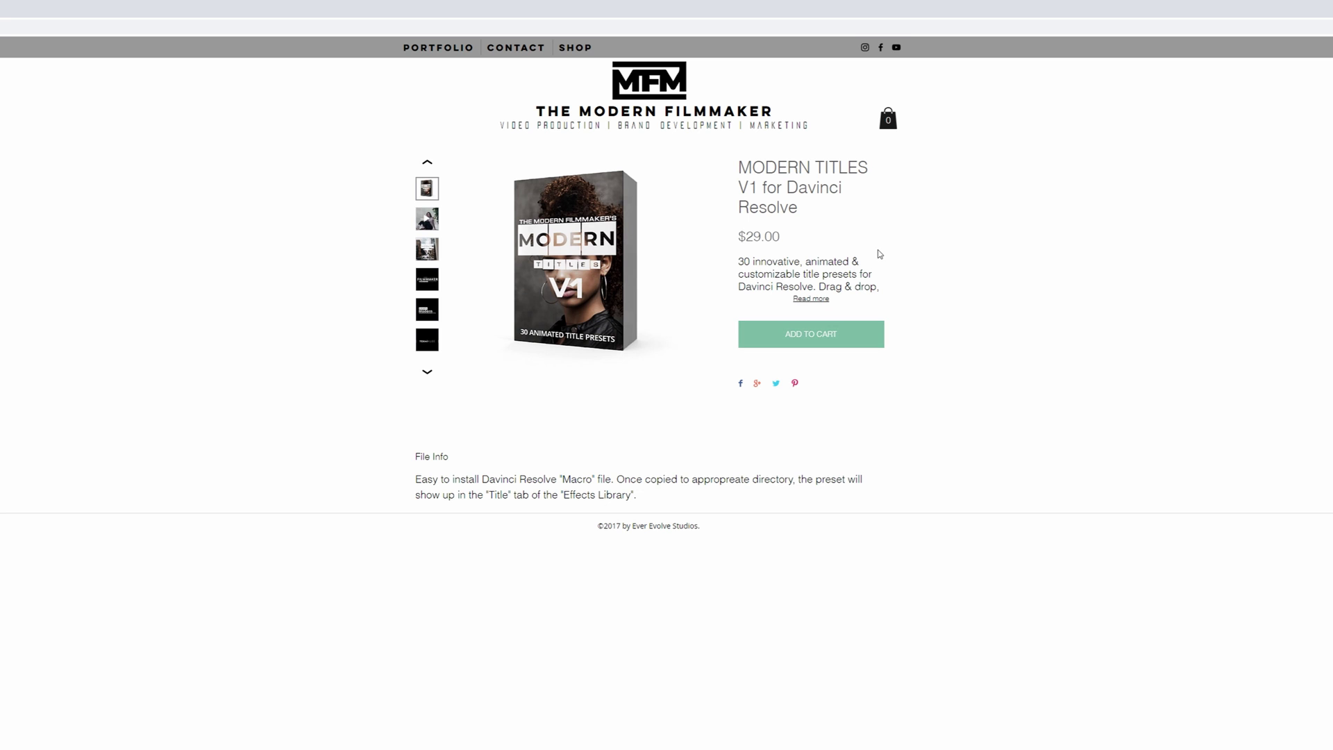
left_click(427, 250)
left_click(427, 224)
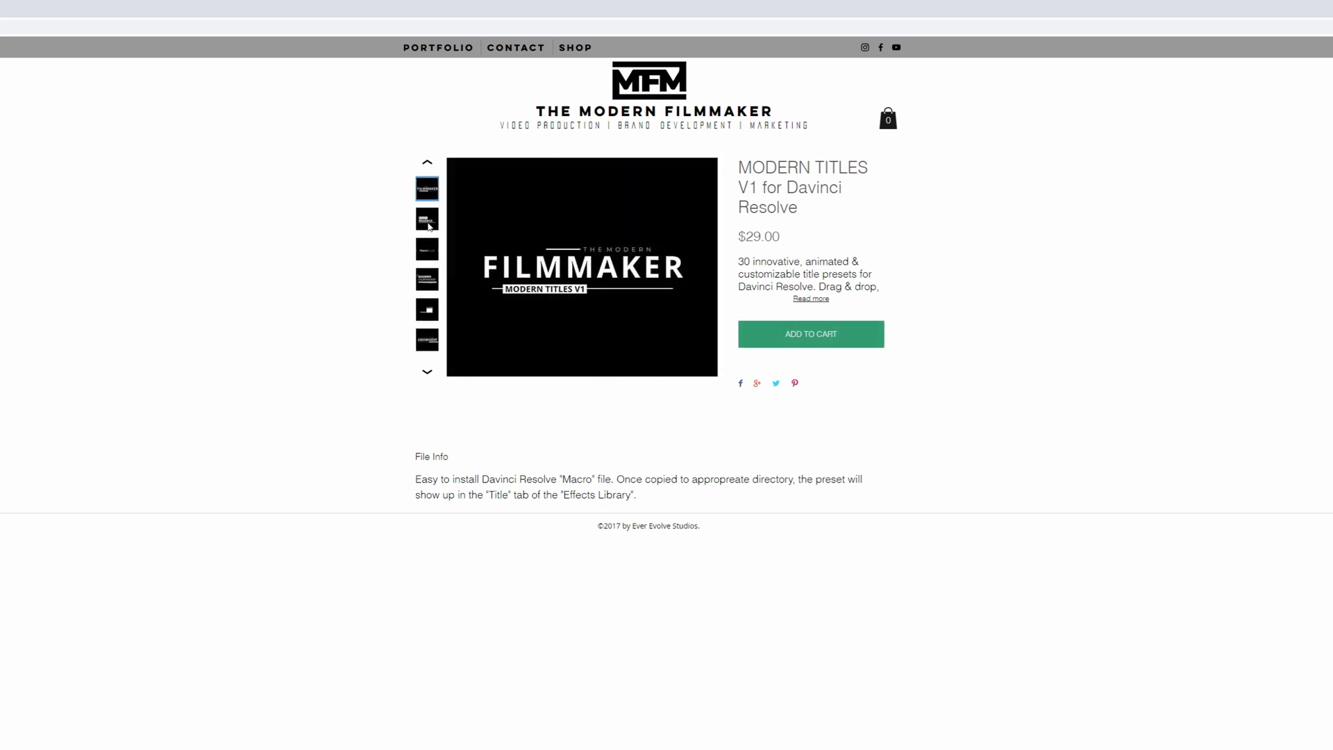
left_click(427, 225)
left_click(428, 233)
left_click(429, 248)
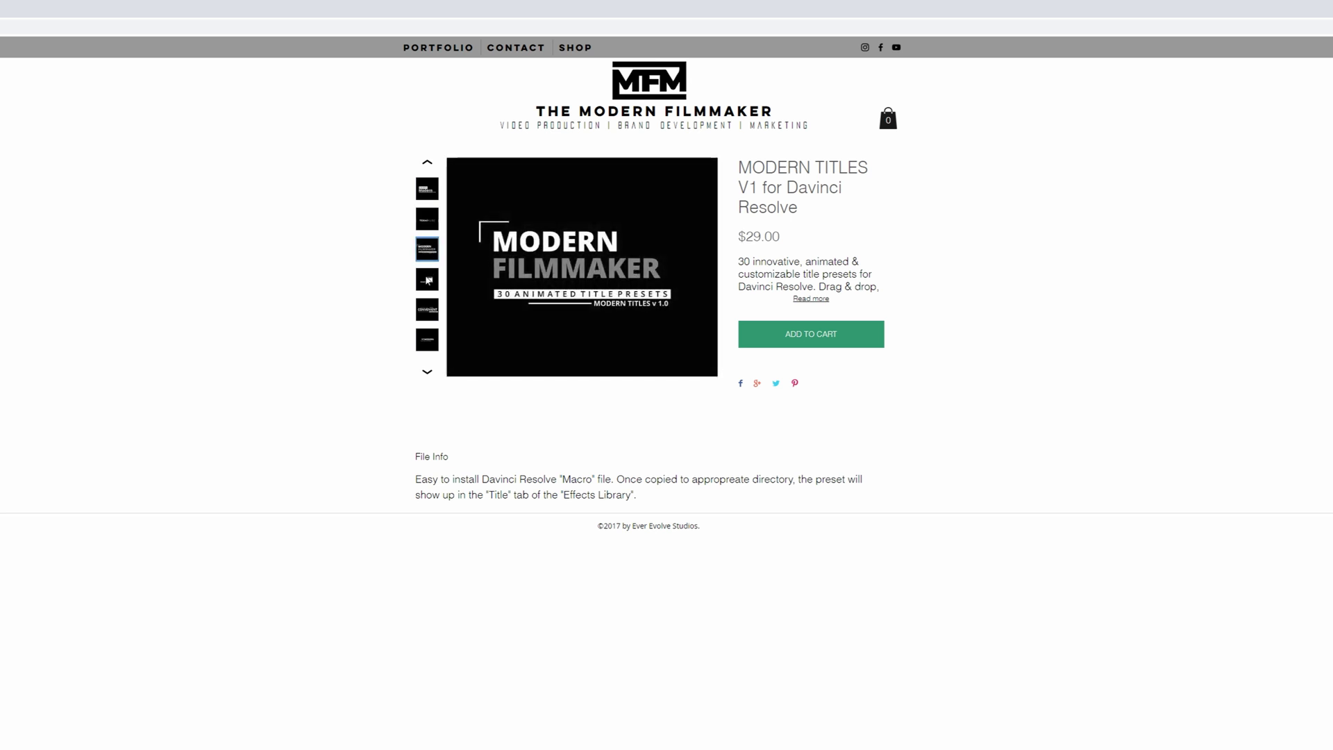
left_click(430, 278)
left_click(428, 309)
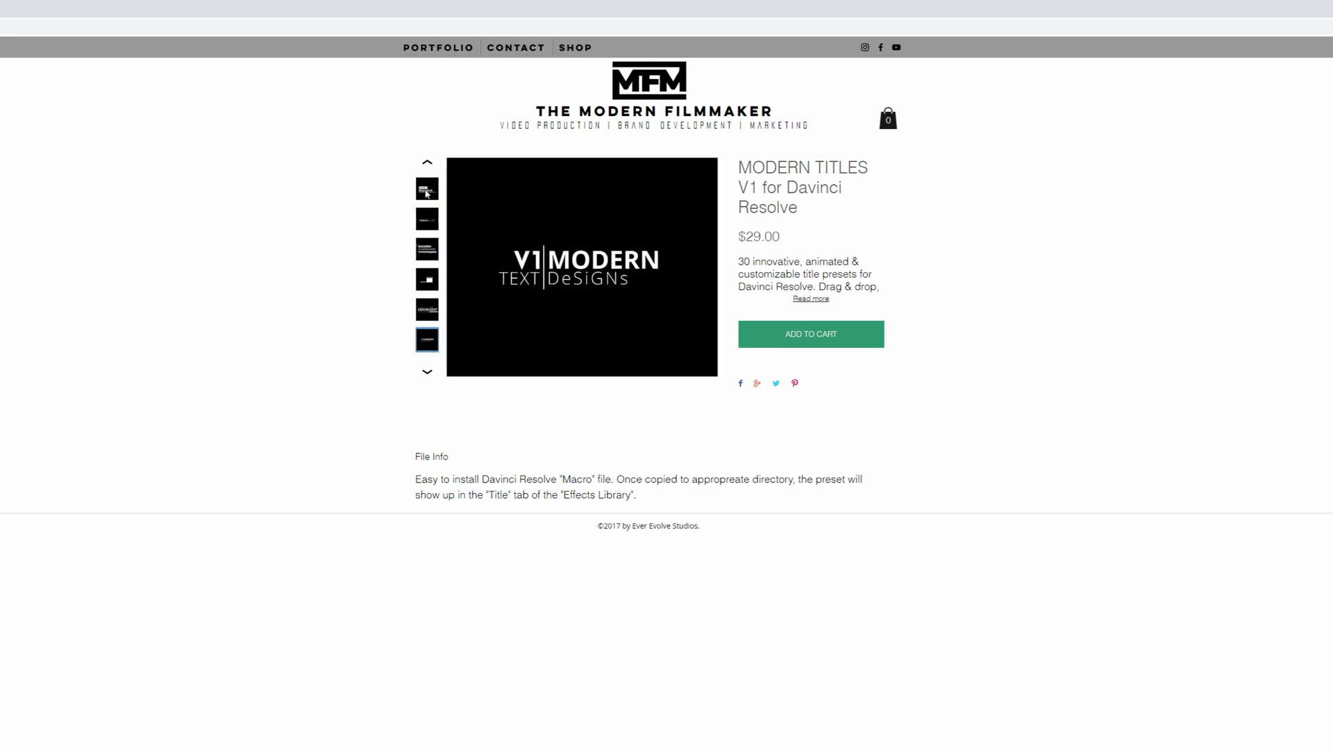
Go back to the first preview image and add MODERN TITLES V1 to the cart.
left_click(427, 164)
left_click(428, 164)
left_click(430, 167)
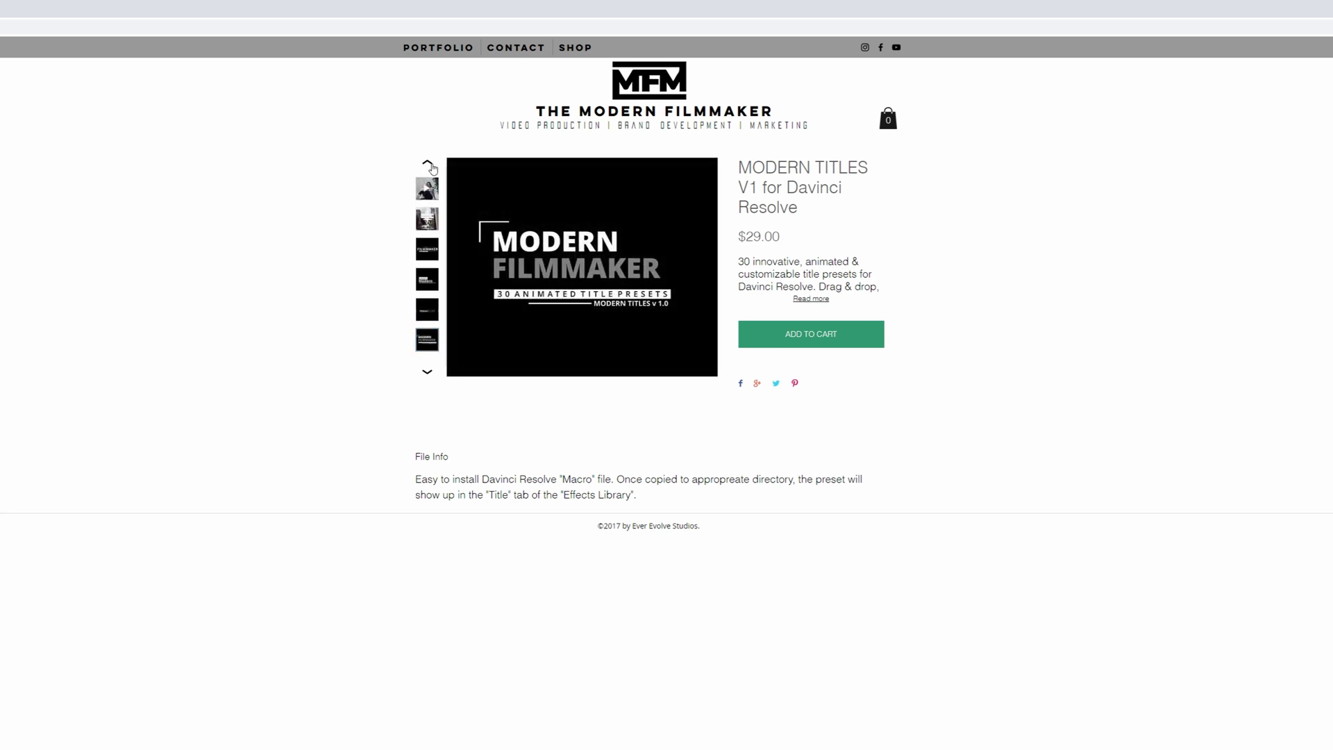
left_click(428, 165)
left_click(428, 166)
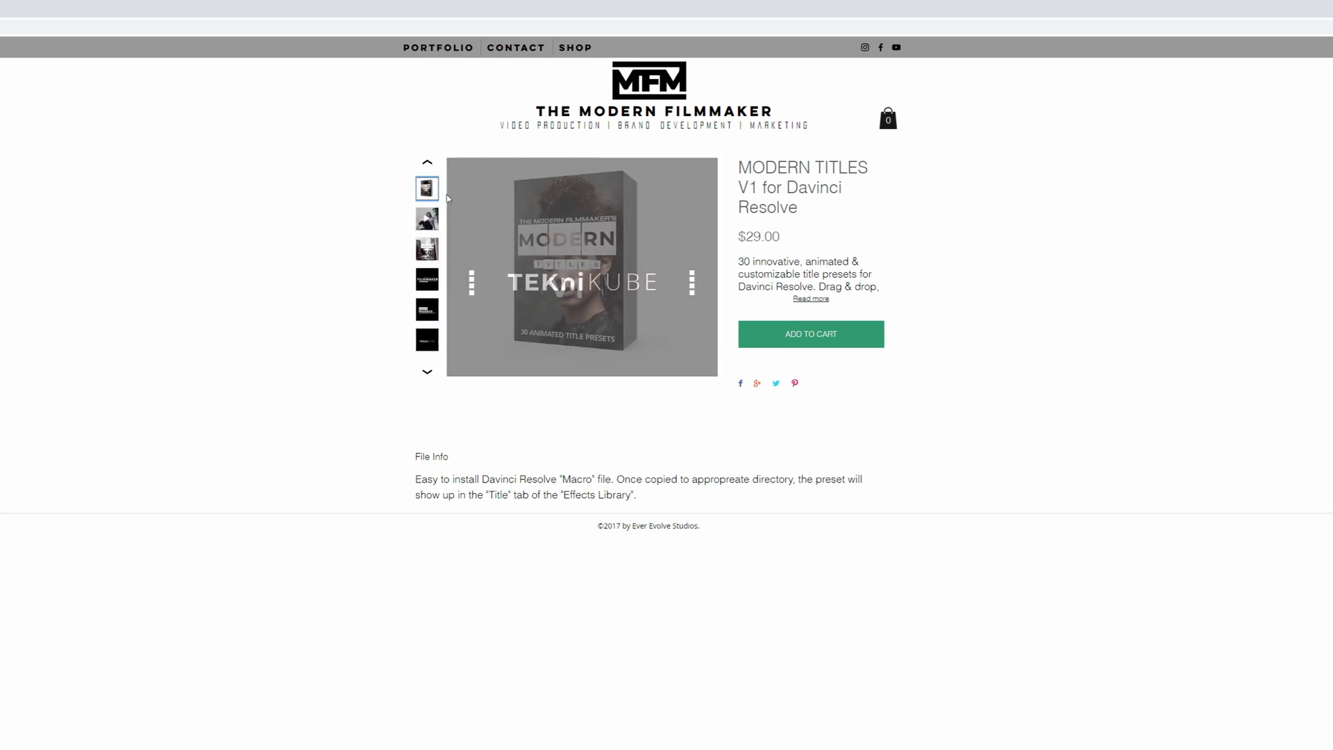
left_click(788, 340)
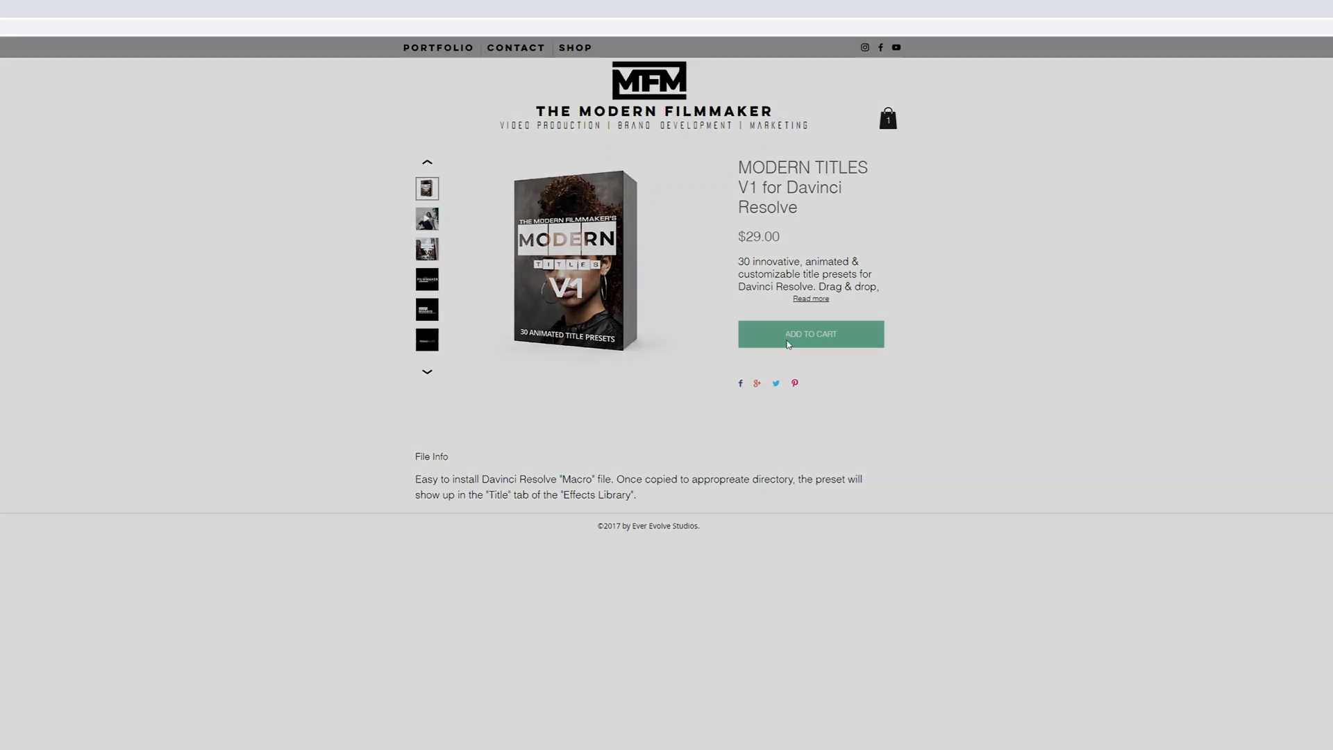